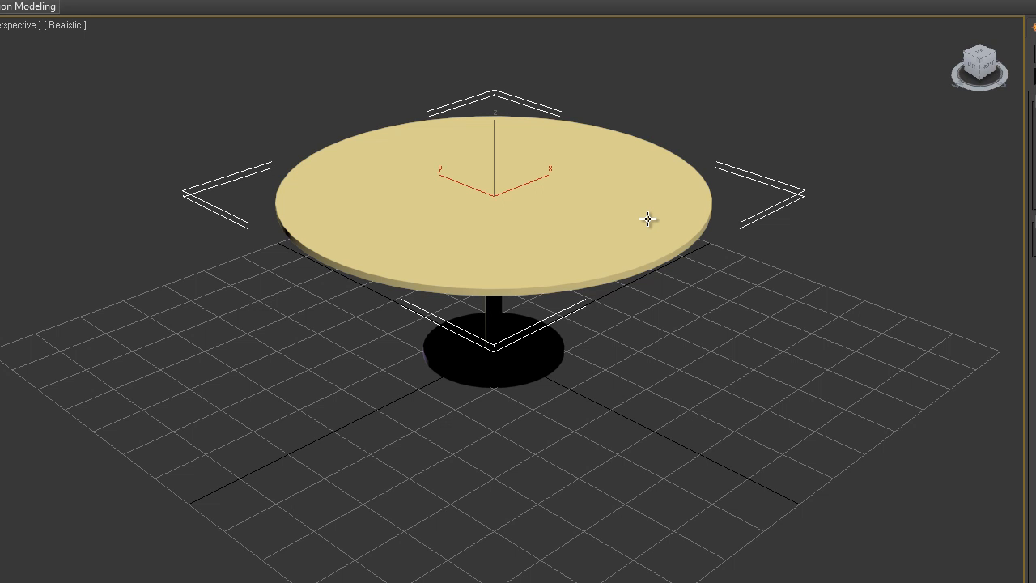
# Reset the scene without saving the existing round table and maximize the Perspective viewport.
pyautogui.click(8, 1)
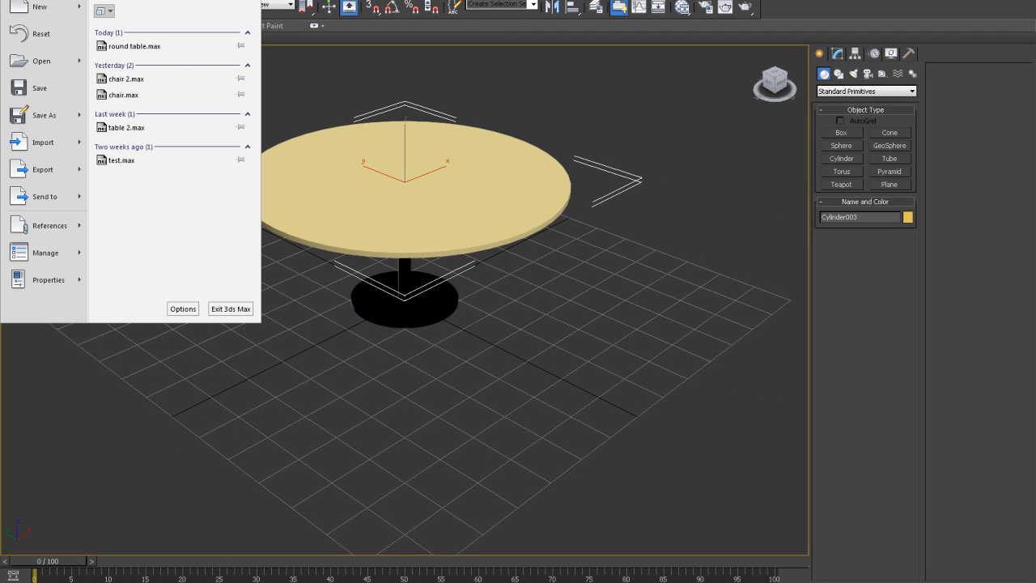
pyautogui.click(34, 30)
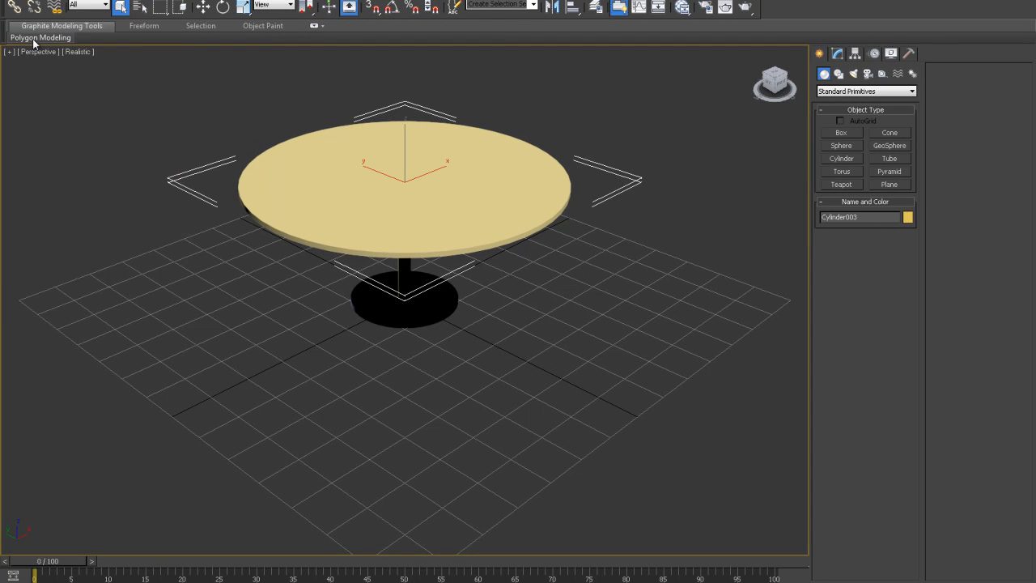
pyautogui.click(525, 339)
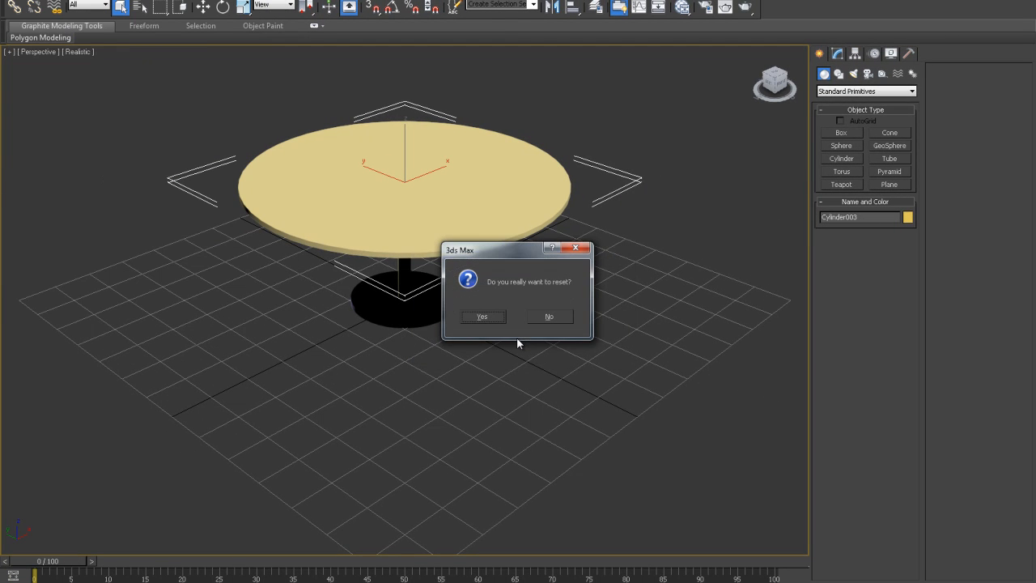
pyautogui.click(495, 316)
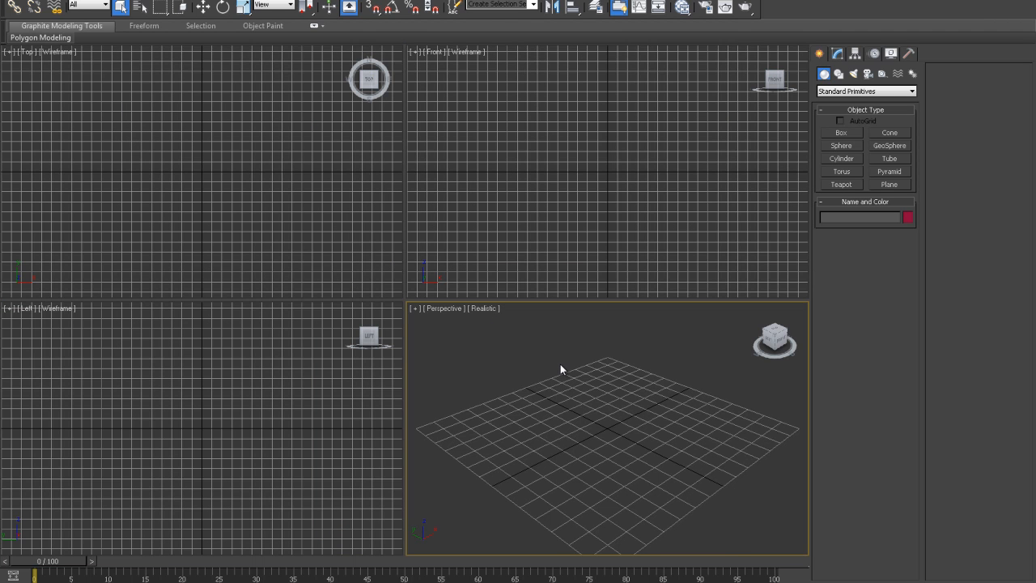
pyautogui.hotkey('alt', 'w')
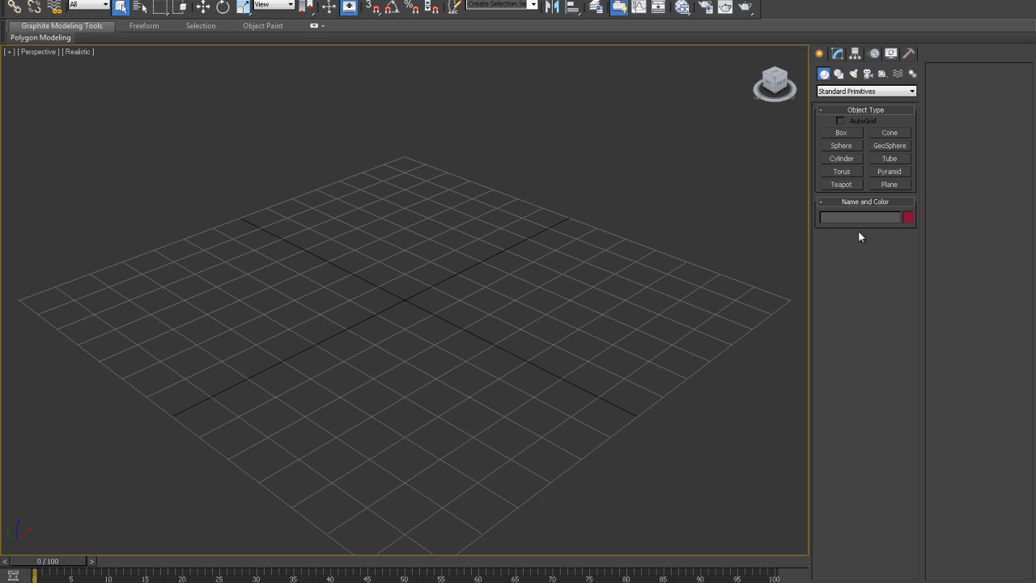
# Create a cylinder on the grid with a radius of about 445 mm and a height of about 75 mm.
pyautogui.click(835, 157)
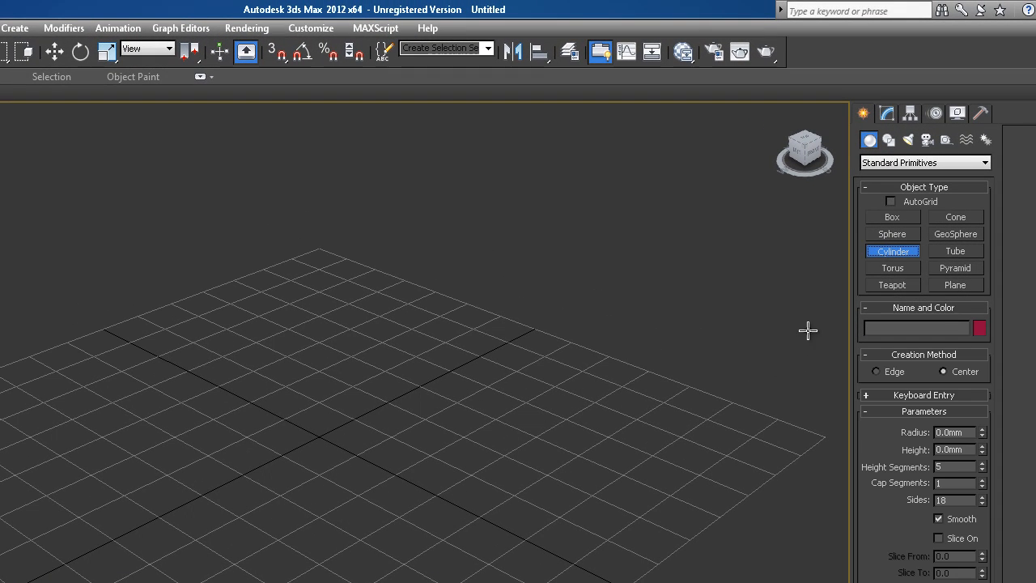
pyautogui.moveTo(259, 411); pyautogui.dragTo(308, 448)
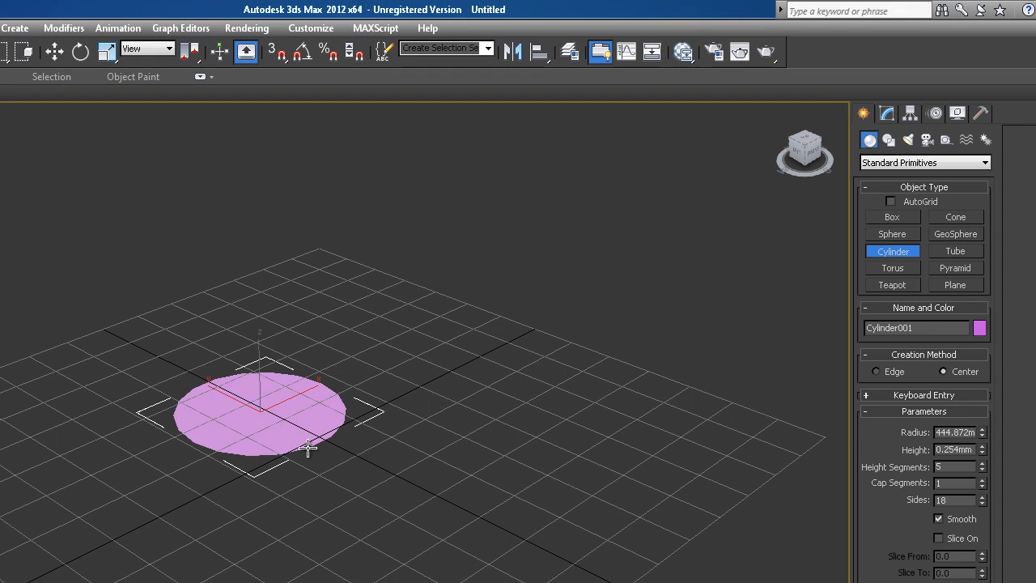
pyautogui.click(303, 432)
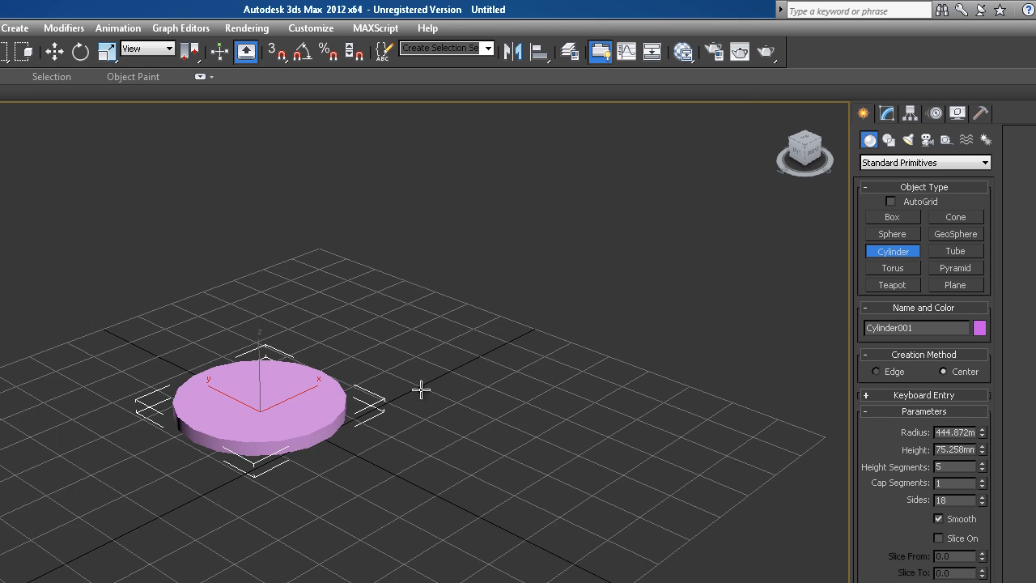
# Move the cylinder to the grid origin by setting its X and Y positions to 0.
pyautogui.click(52, 53)
pyautogui.doubleClick(444, 558)
pyautogui.write('0')
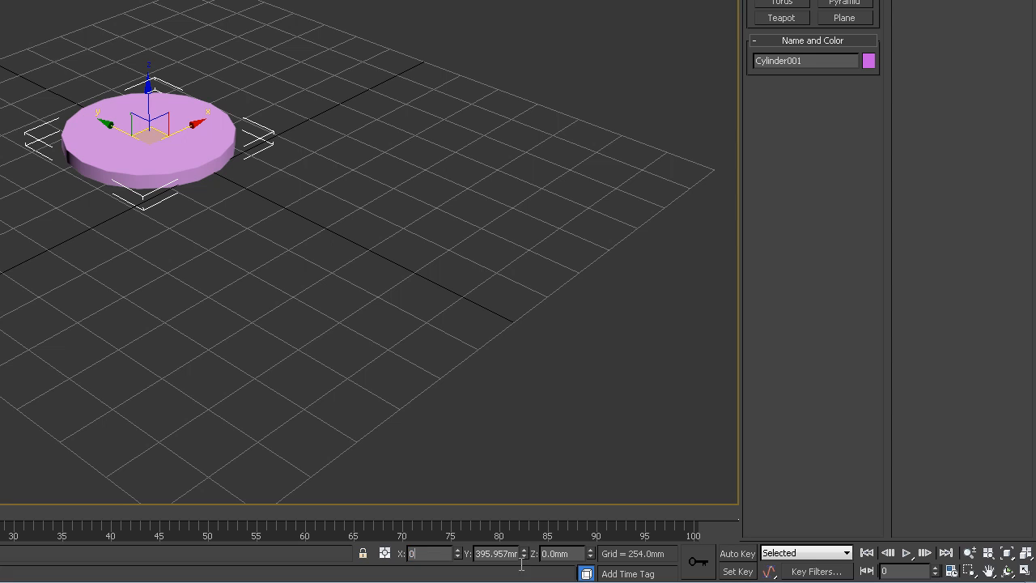
pyautogui.doubleClick(511, 554)
pyautogui.write('0')
pyautogui.press('Return')
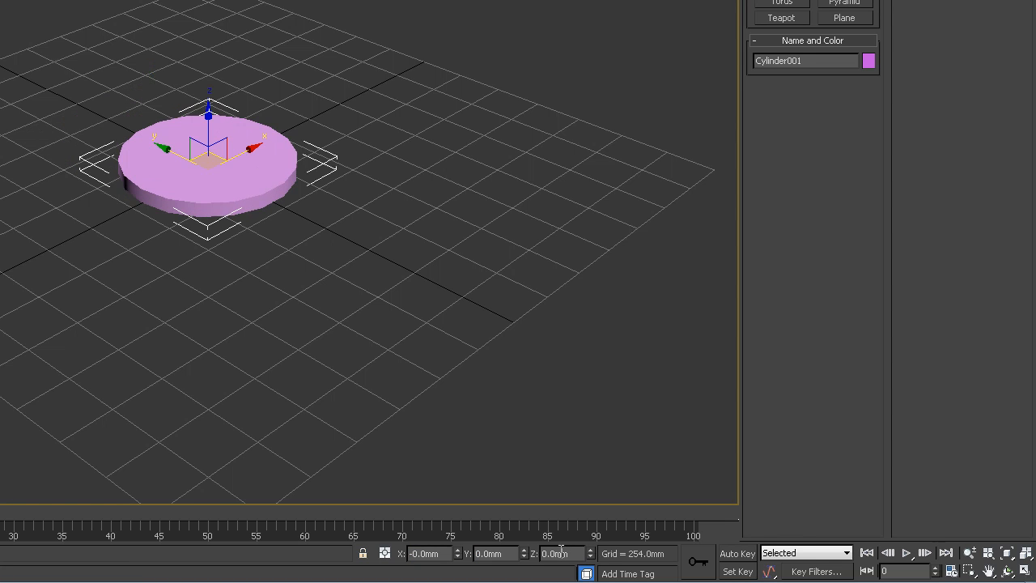
pyautogui.click(378, 339)
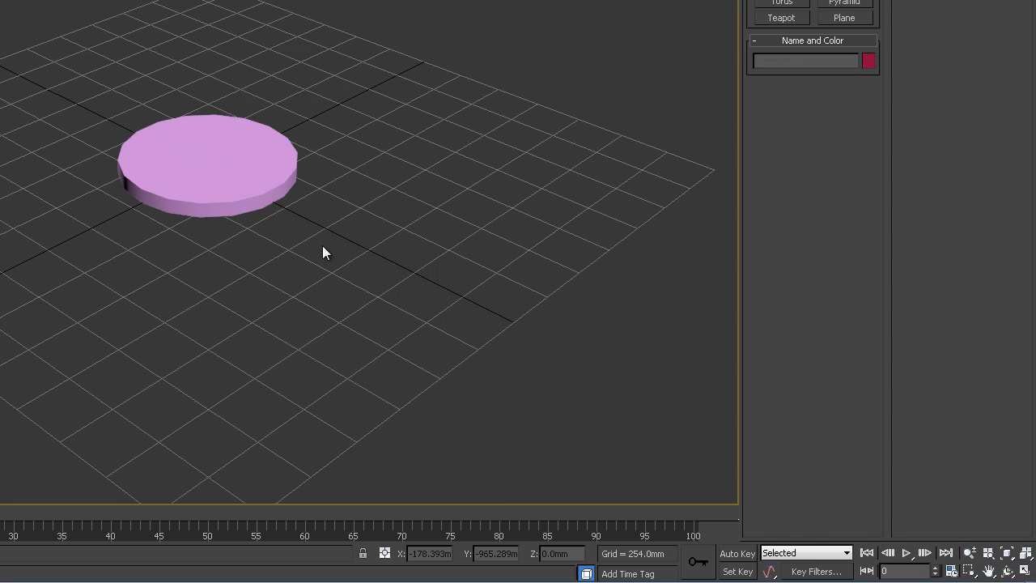
# Scale the cylinder down along its Z axis to make a thinner disc.
pyautogui.click(252, 155)
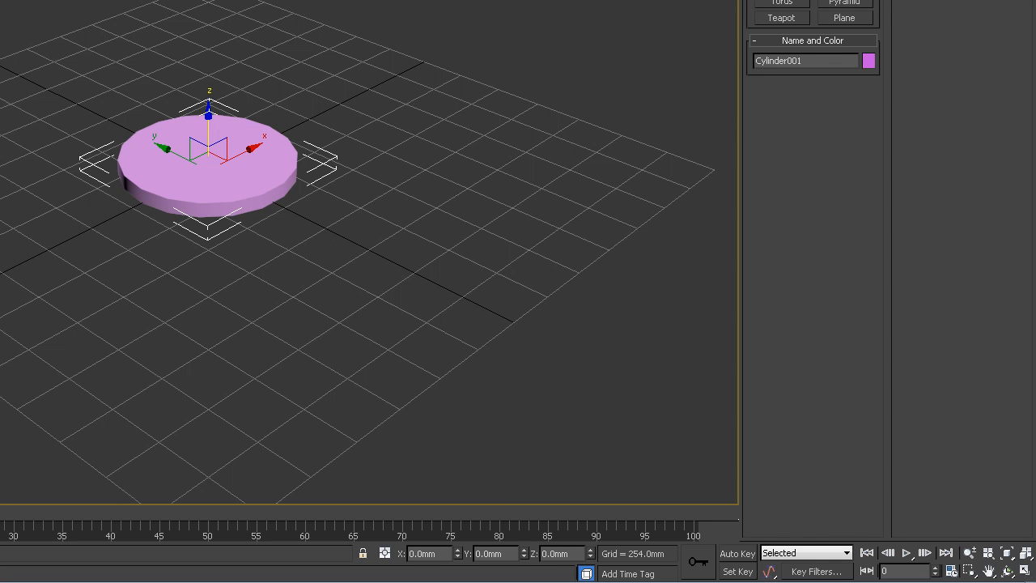
pyautogui.press('r')
pyautogui.moveTo(205, 144); pyautogui.dragTo(205, 155)
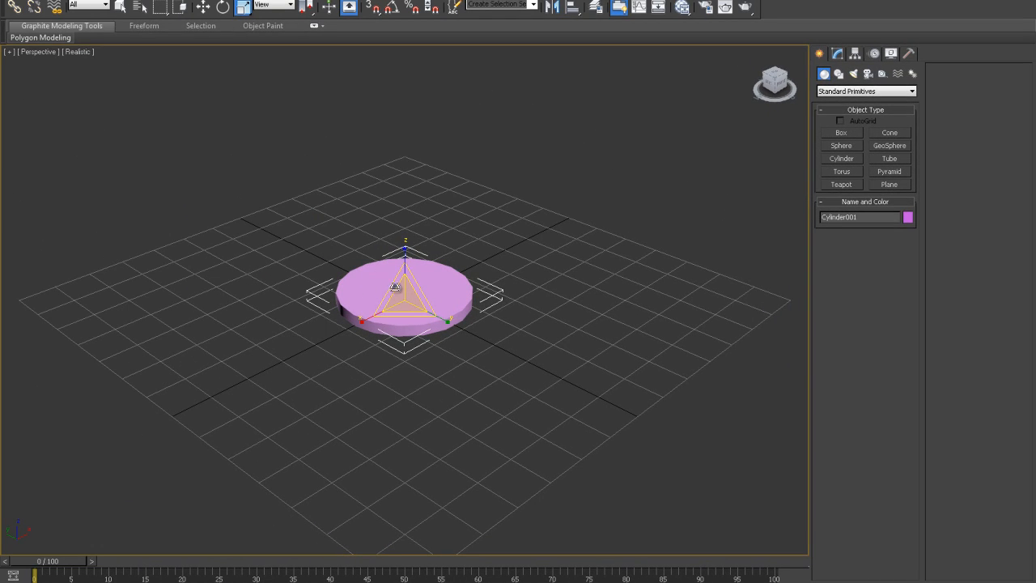
pyautogui.moveTo(407, 252); pyautogui.dragTo(420, 306)
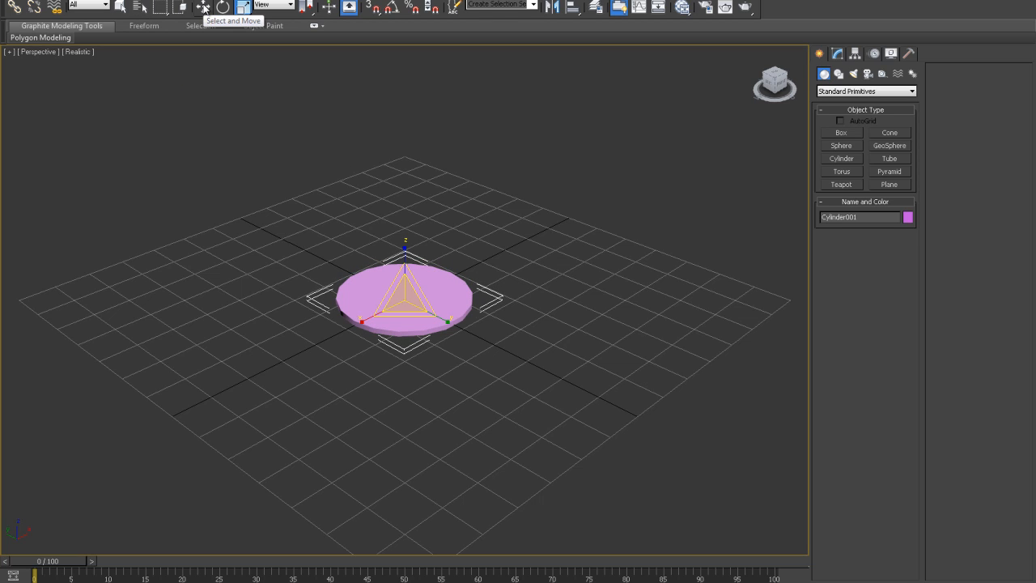
# Convert the flattened cylinder to an Editable Poly.
pyautogui.click(203, 7)
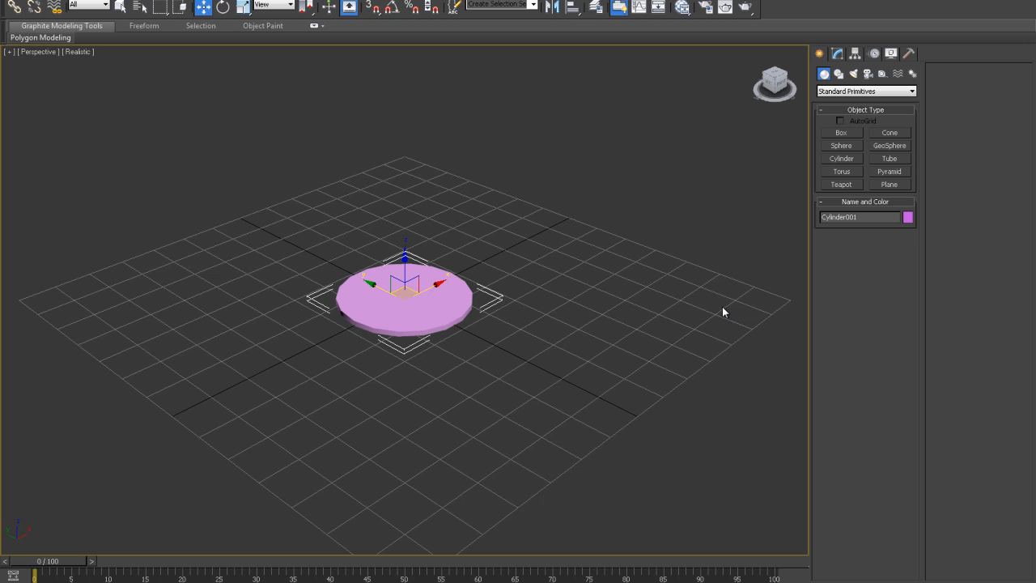
pyautogui.rightClick(460, 311)
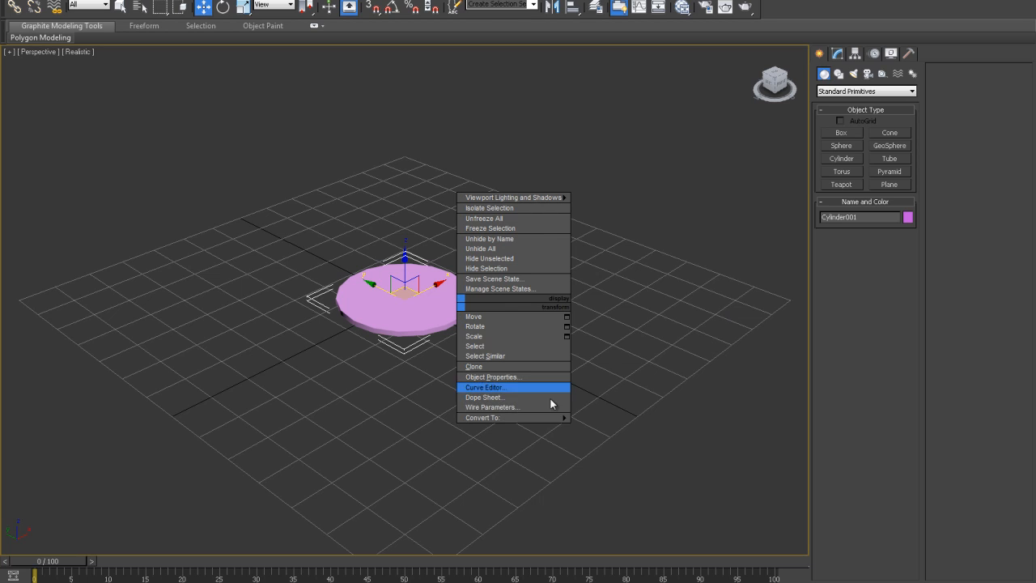
pyautogui.moveTo(543, 418)
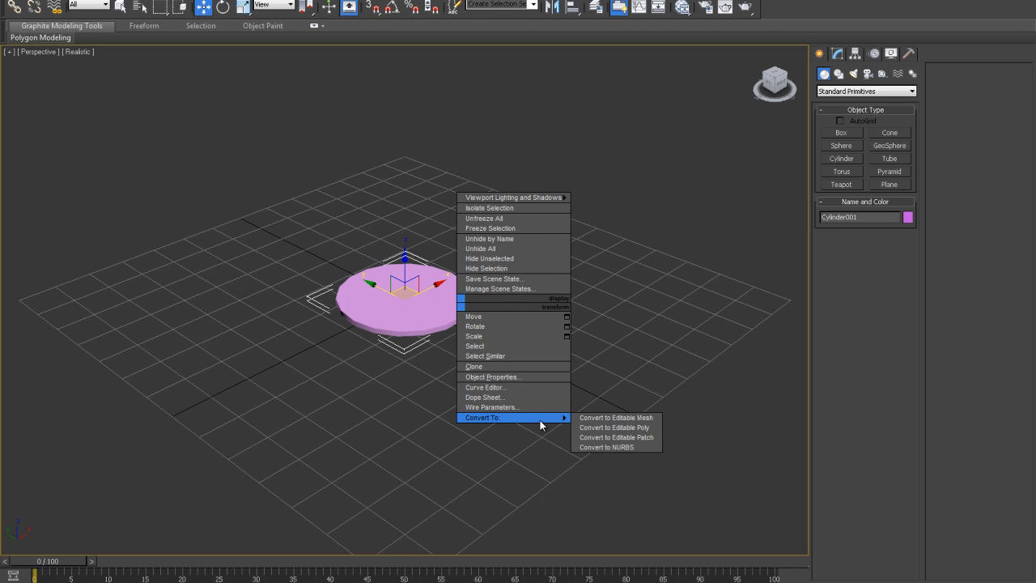
pyautogui.click(614, 427)
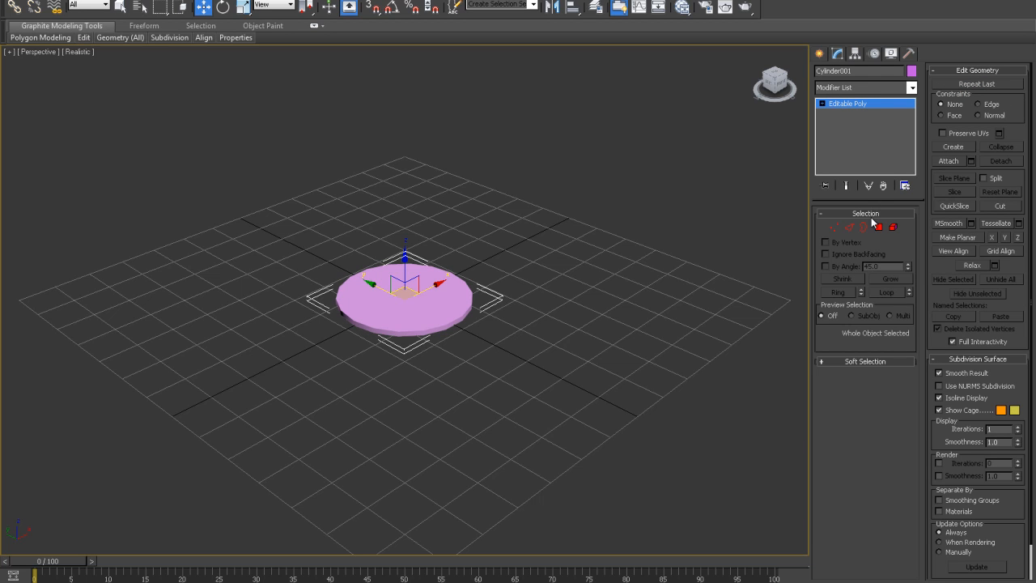
# Delete the top cap polygon of the disc.
pyautogui.click(880, 229)
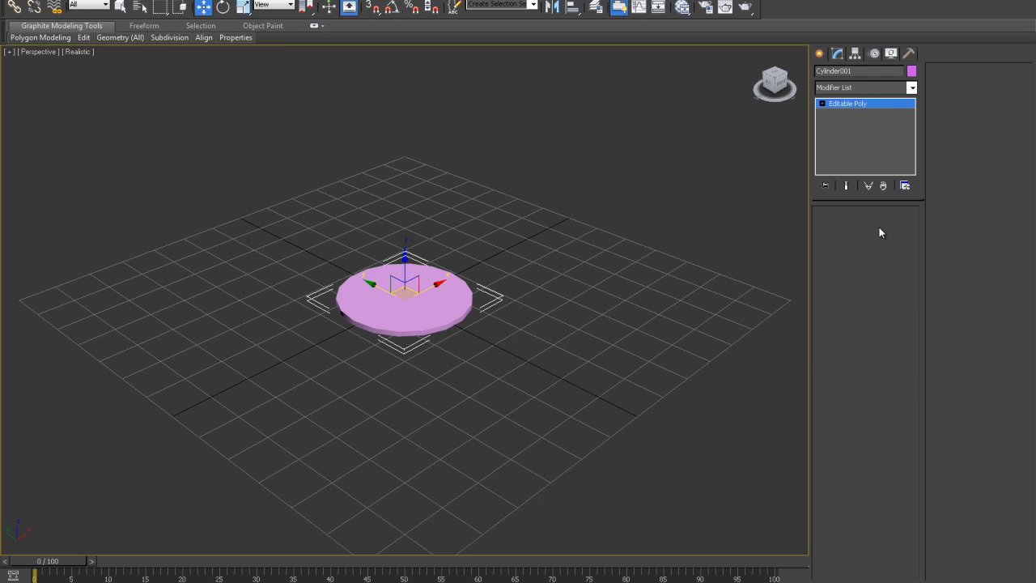
pyautogui.click(418, 296)
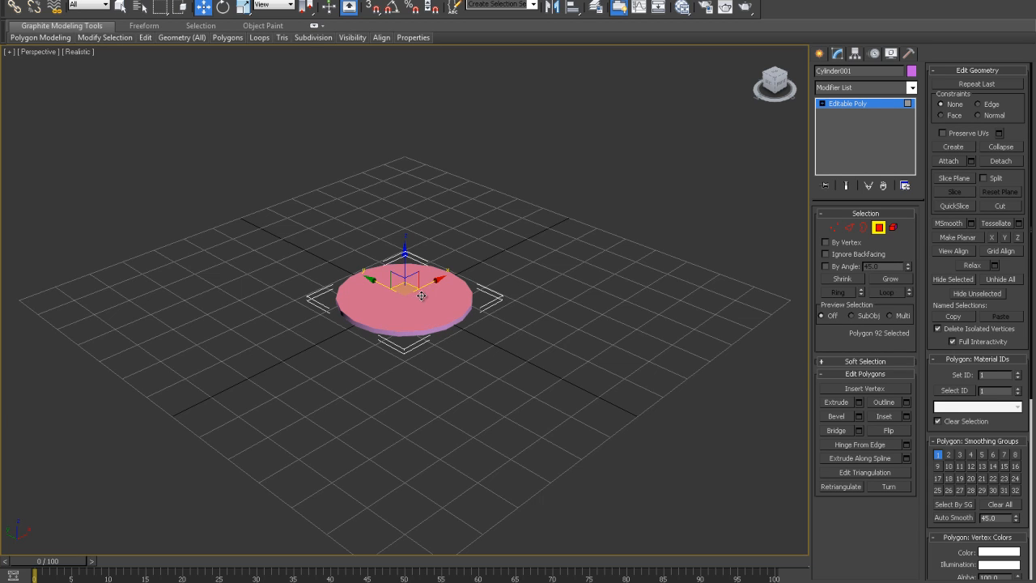
pyautogui.press('Delete')
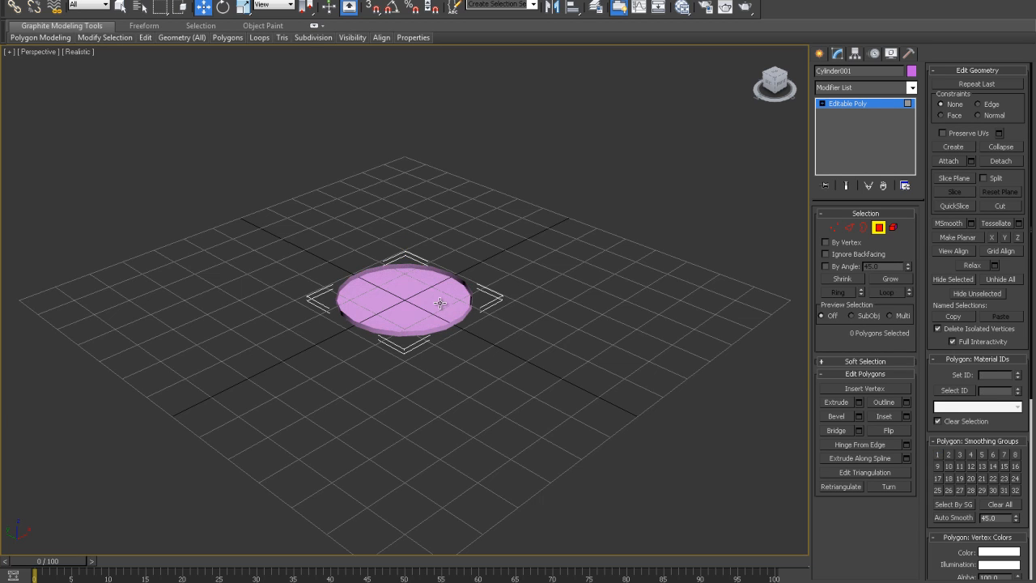
# Check the open disc in wireframe and set the viewport to realistic shading with edged faces.
pyautogui.press('F3')
pyautogui.press('F3')
pyautogui.press('F3')
pyautogui.press('F3')
pyautogui.press('F3')
pyautogui.press('F3')
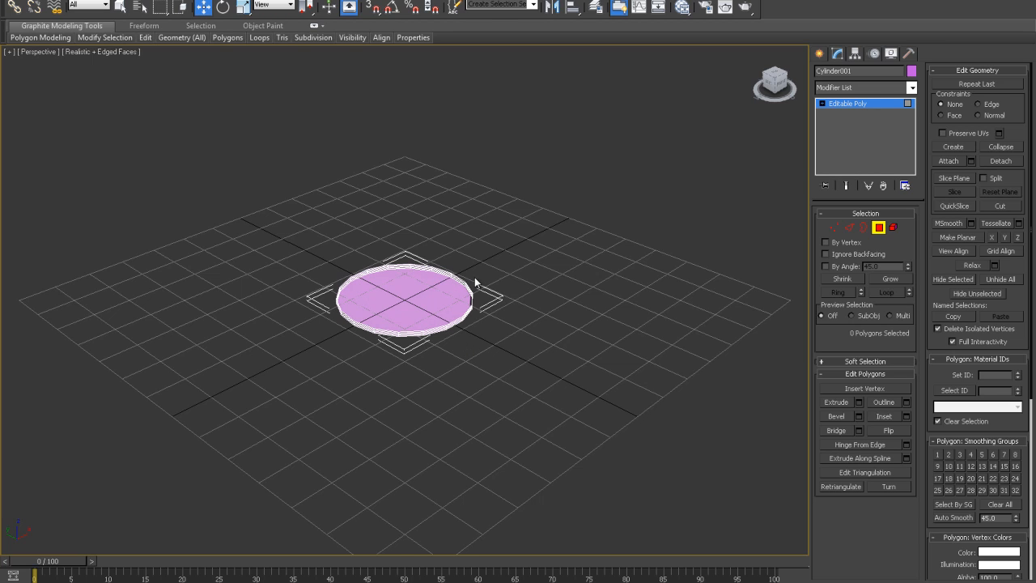
pyautogui.press('F3')
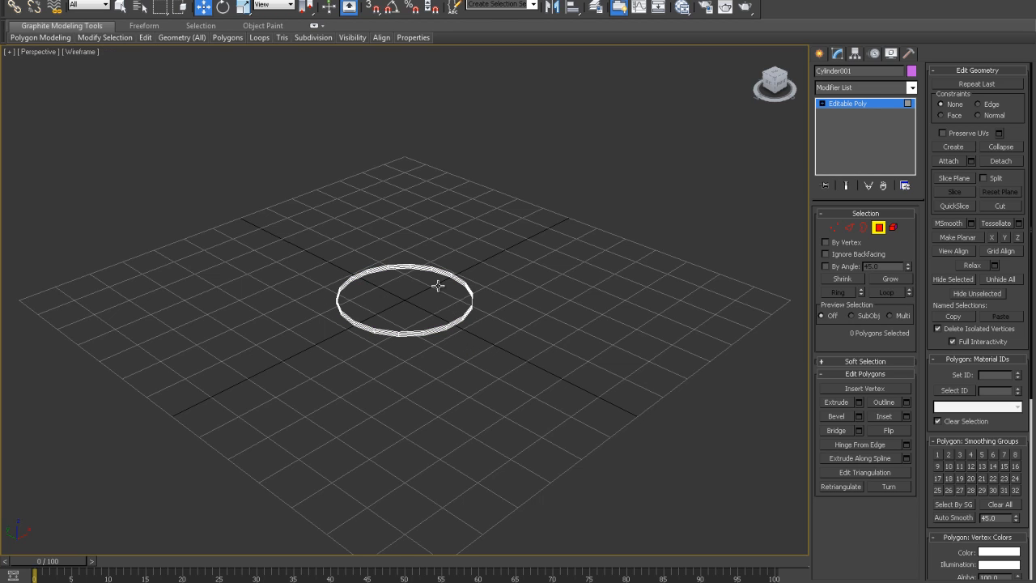
pyautogui.press('F3')
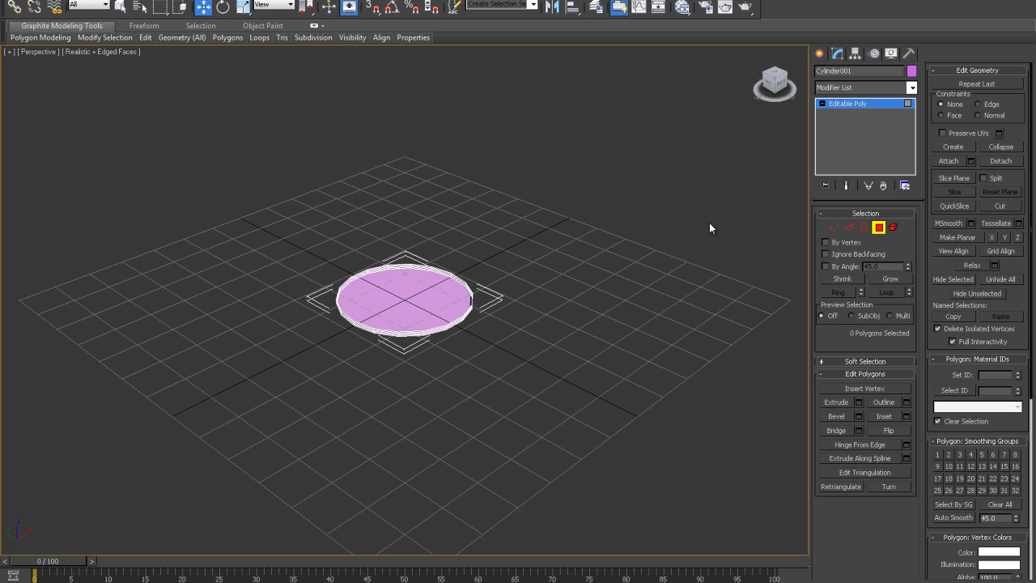
# Select the disc's open top border and scale a copy of it inward, leaving a small central hole.
pyautogui.press('z')
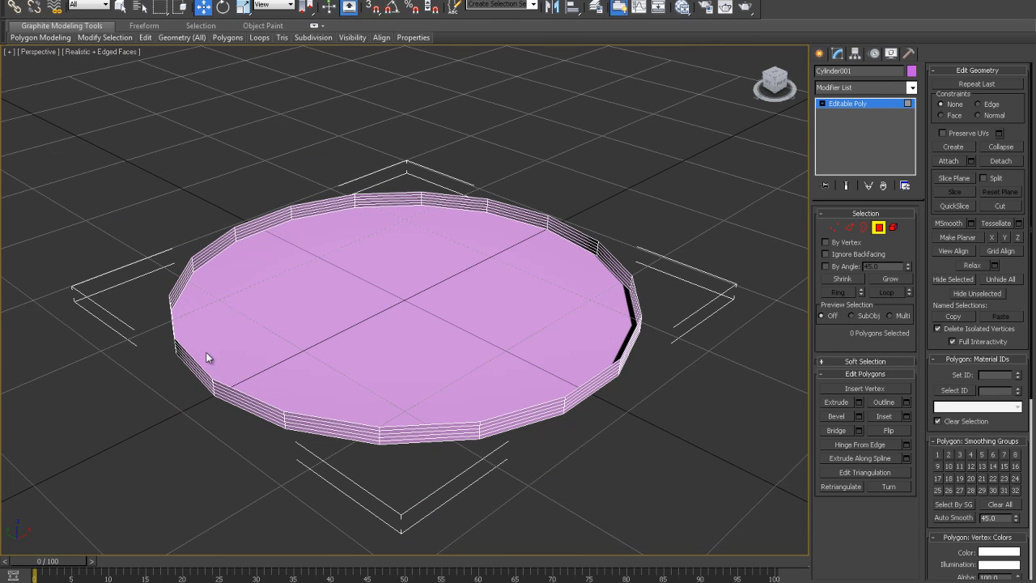
pyautogui.click(863, 228)
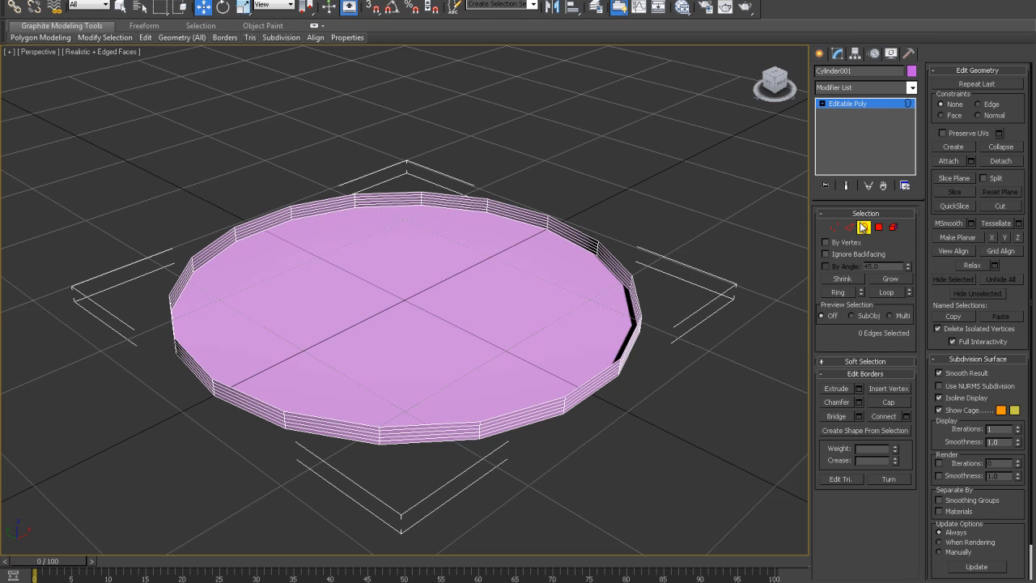
pyautogui.click(584, 235)
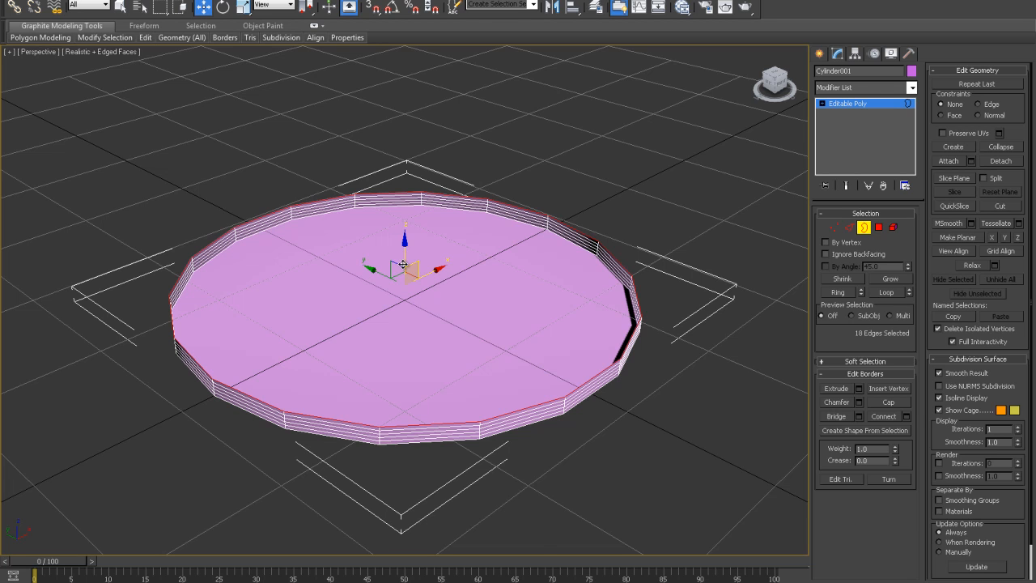
pyautogui.scroll(-2, 404, 263)
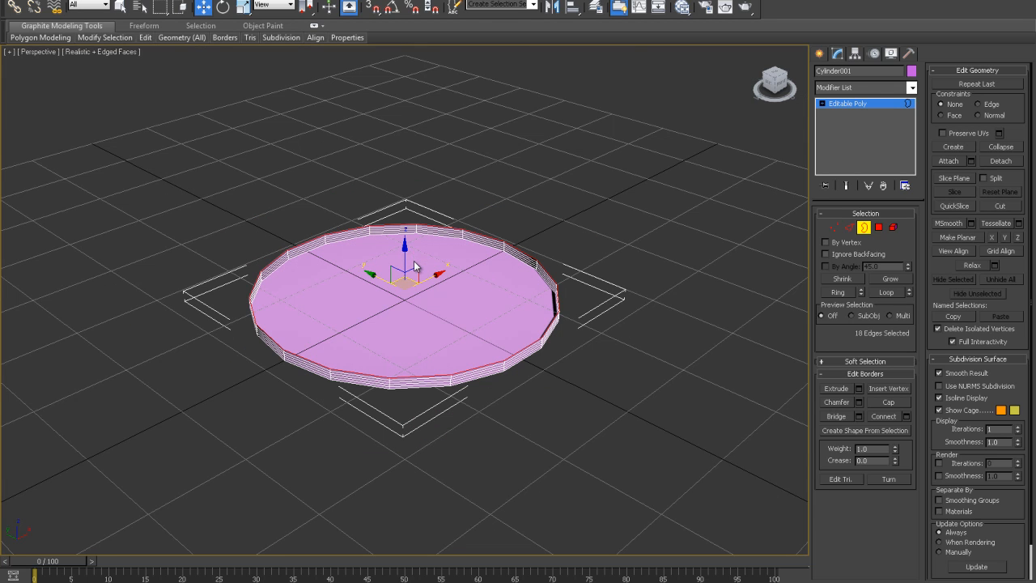
pyautogui.click(244, 8)
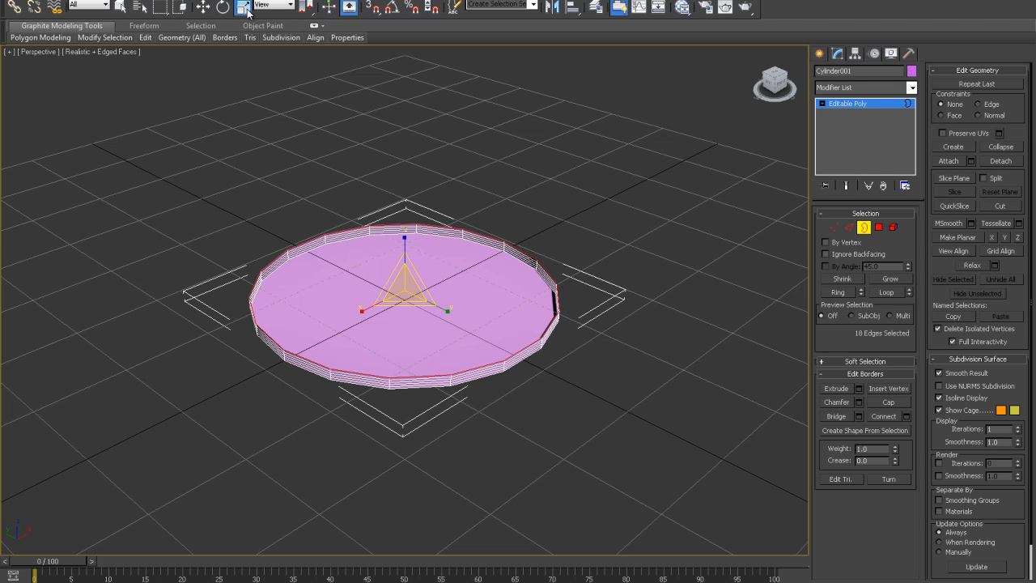
pyautogui.keyDown('shift'); pyautogui.moveTo(407, 281); pyautogui.dragTo(390, 572); pyautogui.keyUp('shift')
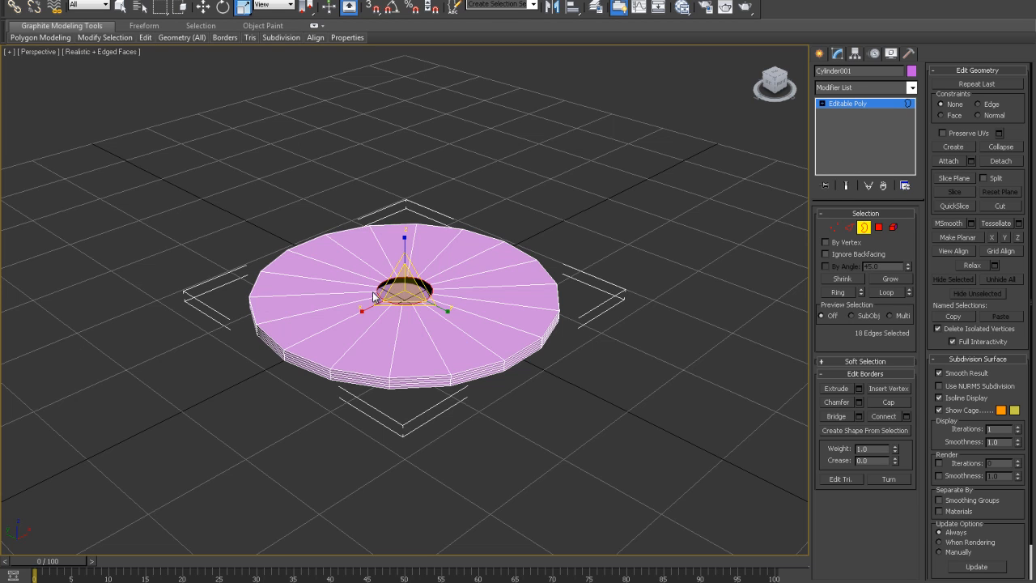
# Extend the central hole's border upward into a short collar and scale a new edge ring inward from its rim.
pyautogui.scroll(-5, 578, 259)
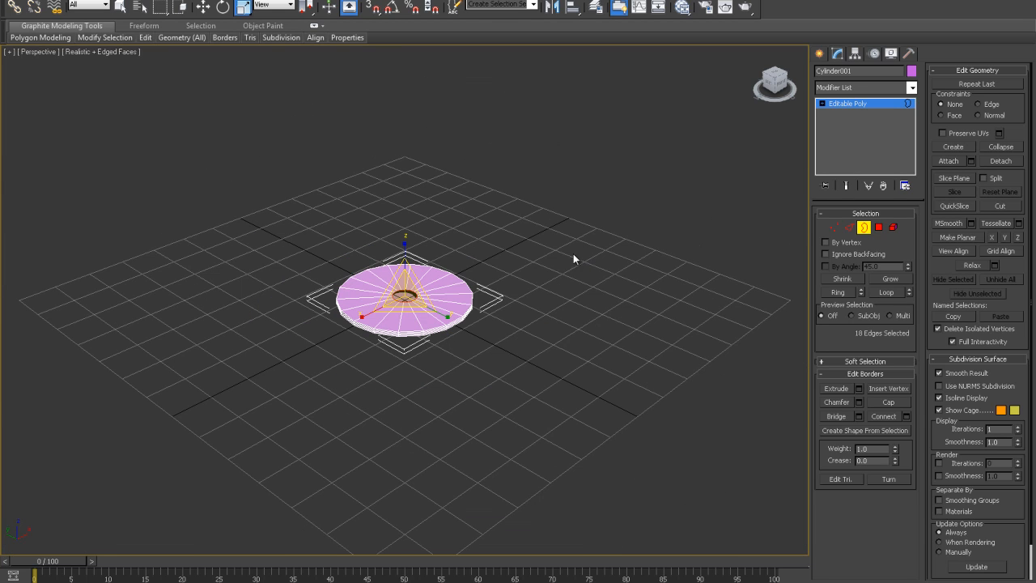
pyautogui.click(203, 8)
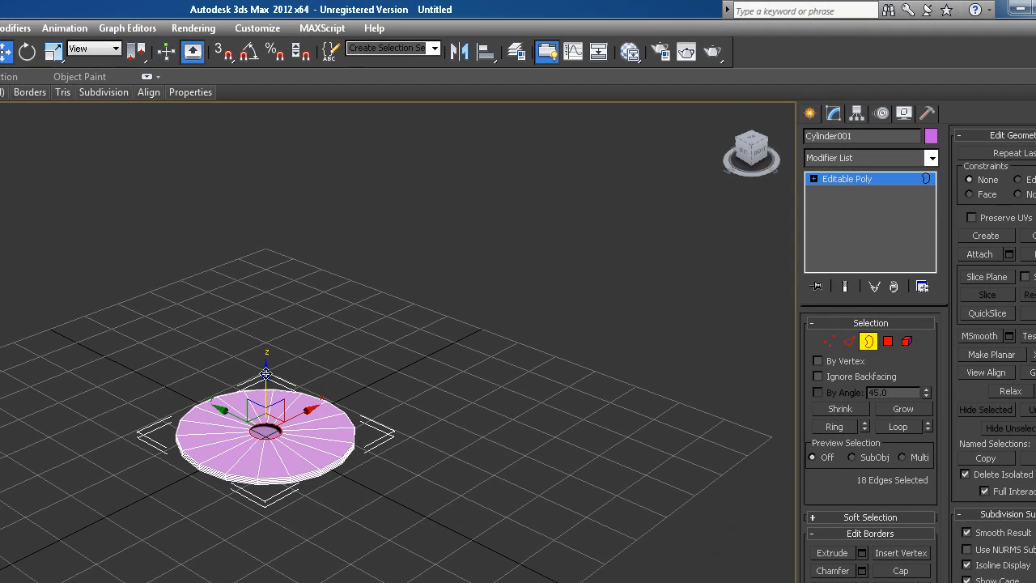
pyautogui.moveTo(266, 373)
pyautogui.mouseDown()
pyautogui.moveTo(275, 306)
pyautogui.moveTo(280, 372)
pyautogui.mouseUp()
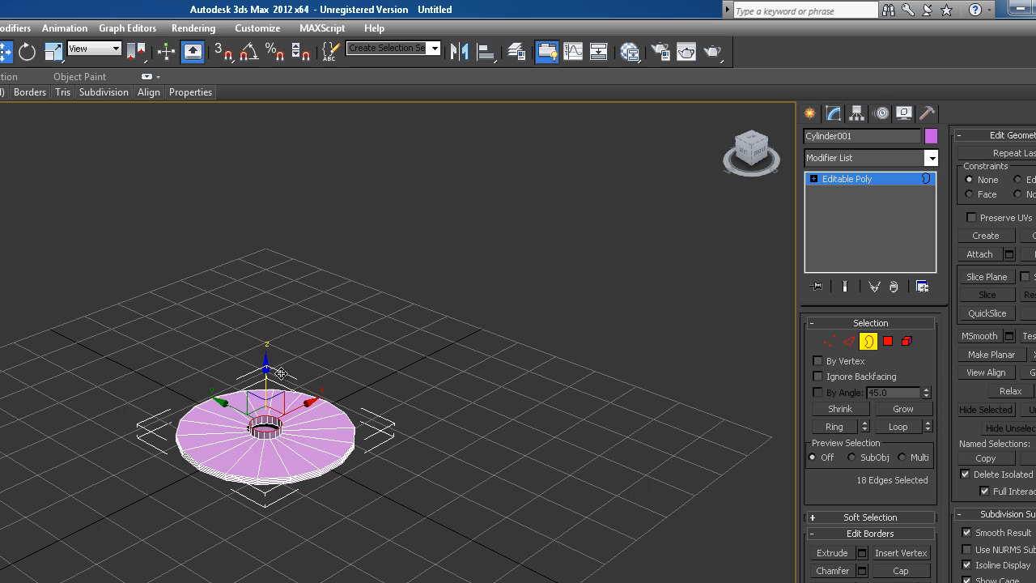
pyautogui.click(52, 54)
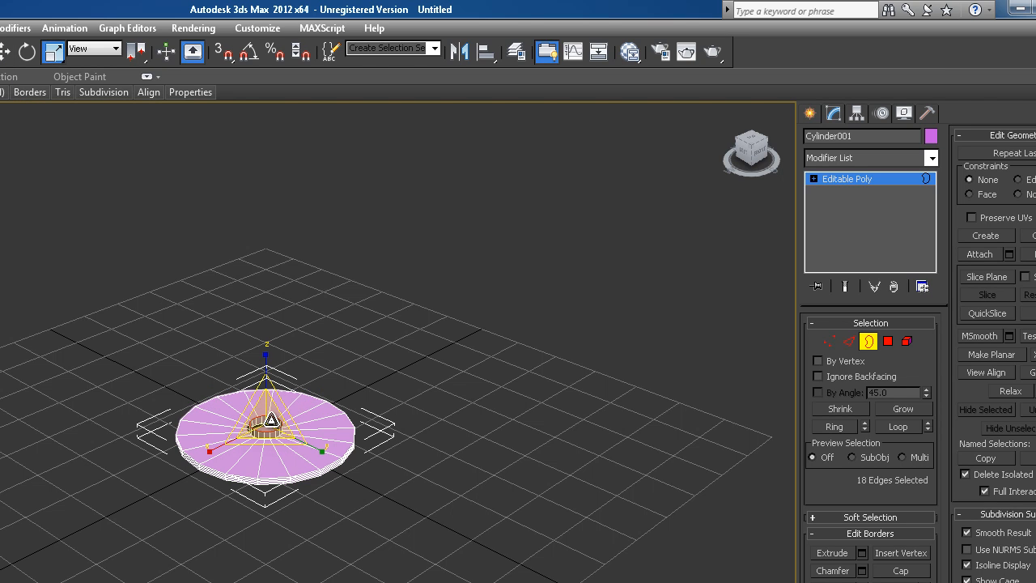
pyautogui.moveTo(273, 438); pyautogui.dragTo(276, 469)
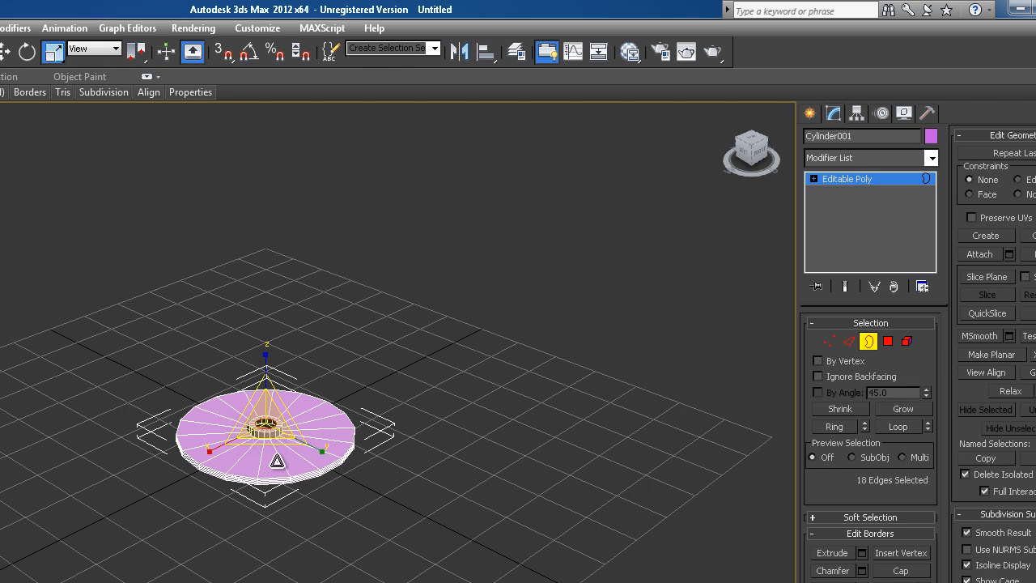
# Extend the base collar's inner border straight up into a tall, slim table leg.
pyautogui.click(5, 52)
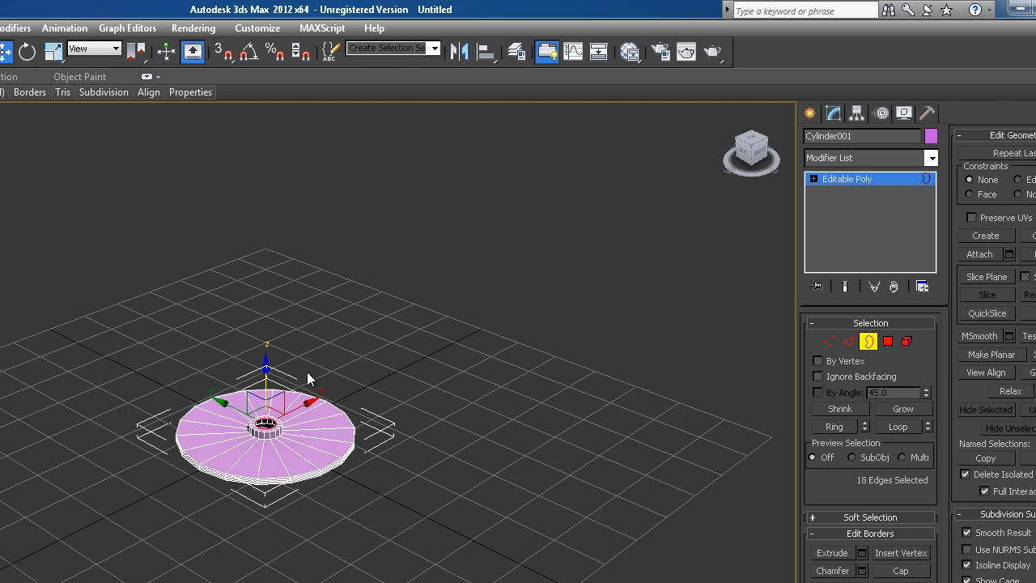
pyautogui.keyDown('shift'); pyautogui.moveTo(265, 367); pyautogui.dragTo(283, 196); pyautogui.keyUp('shift')
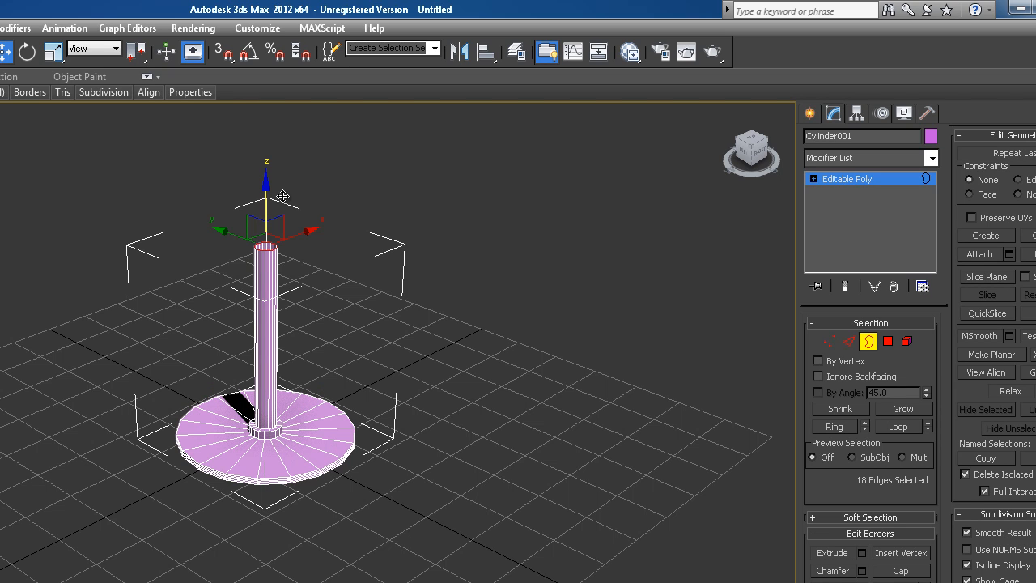
# Scale copies of the leg's top border outward into a flat round tabletop, wider than the base disc.
pyautogui.click(53, 53)
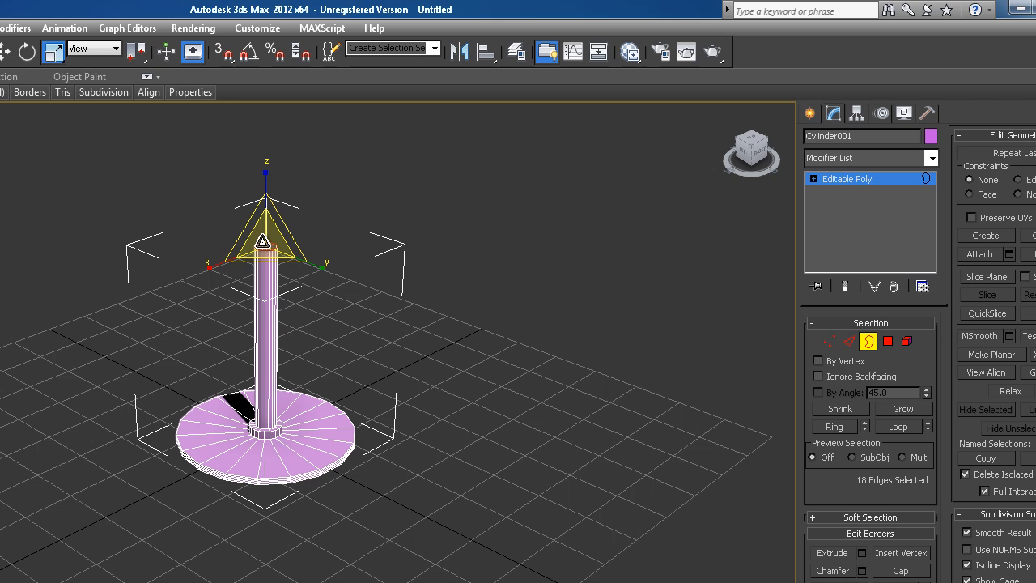
pyautogui.moveTo(262, 241); pyautogui.dragTo(283, 5)
pyautogui.hotkey('ctrl', 'z')
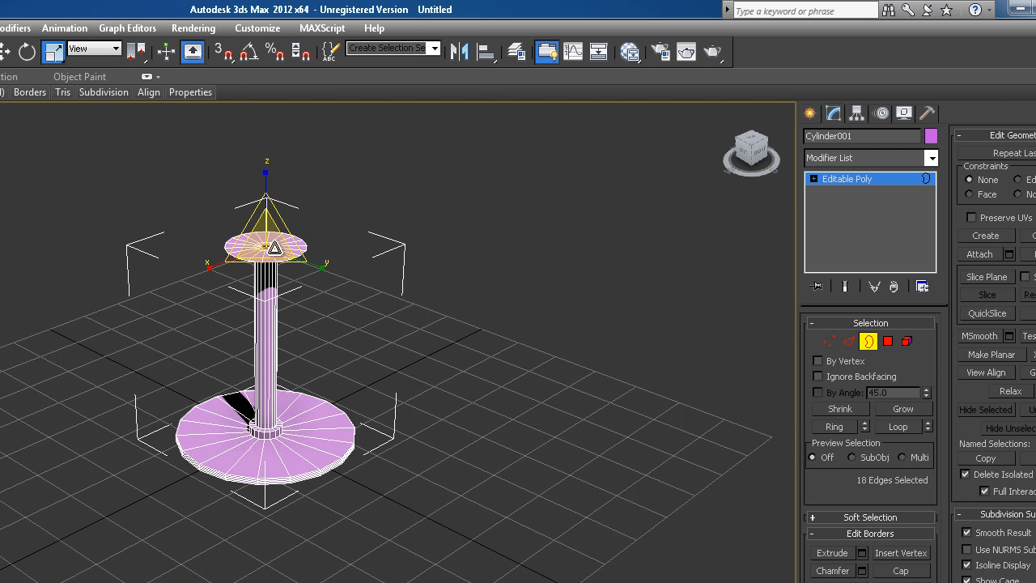
pyautogui.keyDown('shift'); pyautogui.moveTo(267, 237); pyautogui.dragTo(273, 96); pyautogui.keyUp('shift')
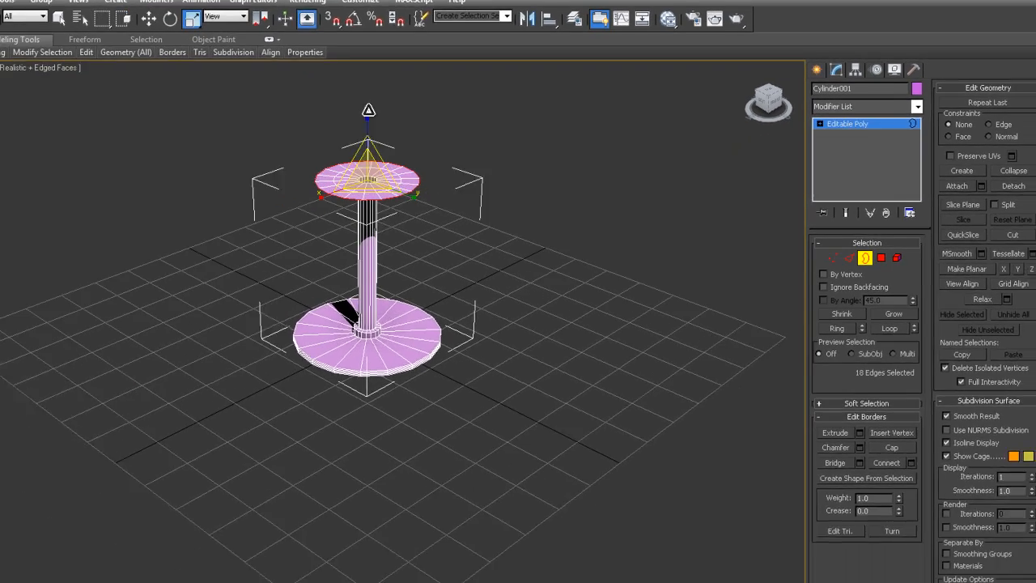
pyautogui.keyDown('shift'); pyautogui.moveTo(411, 38); pyautogui.dragTo(427, 576); pyautogui.keyUp('shift')
pyautogui.keyDown('shift'); pyautogui.moveTo(405, 147); pyautogui.dragTo(412, 104); pyautogui.keyUp('shift')
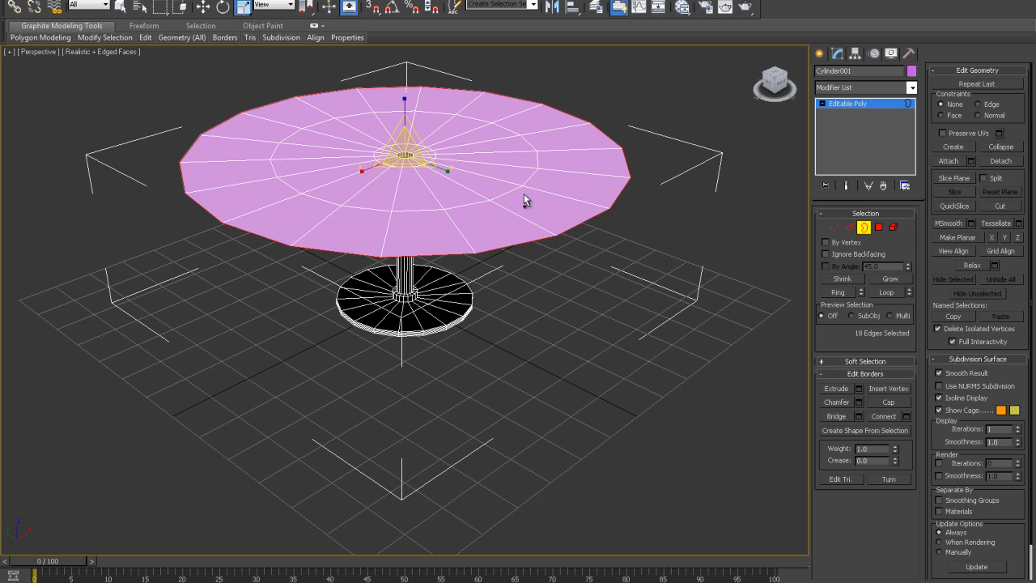
pyautogui.moveTo(524, 194); pyautogui.dragTo(524, 243)
pyautogui.moveTo(405, 148)
pyautogui.mouseDown()
pyautogui.moveTo(411, 120)
pyautogui.moveTo(413, 136)
pyautogui.mouseUp()
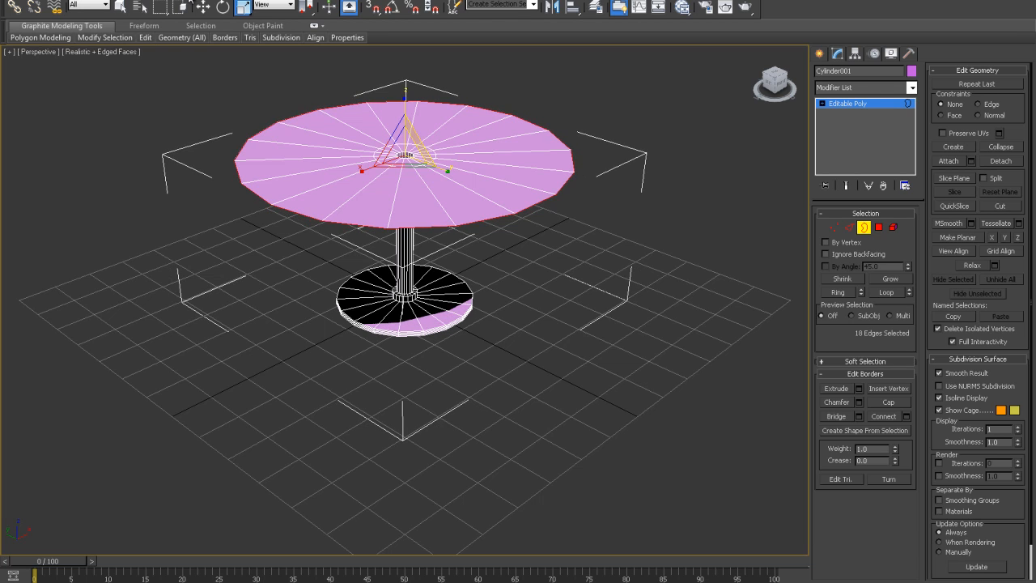
# Extend the tabletop's outer border slightly upward to give the top a thin raised edge.
pyautogui.click(202, 6)
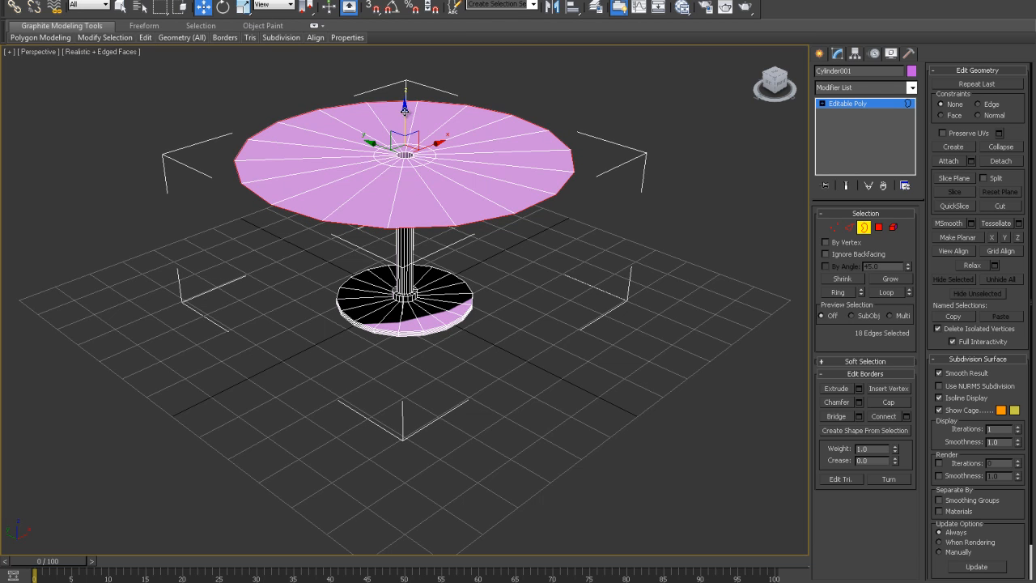
pyautogui.keyDown('shift'); pyautogui.moveTo(405, 111); pyautogui.dragTo(405, 103); pyautogui.keyUp('shift')
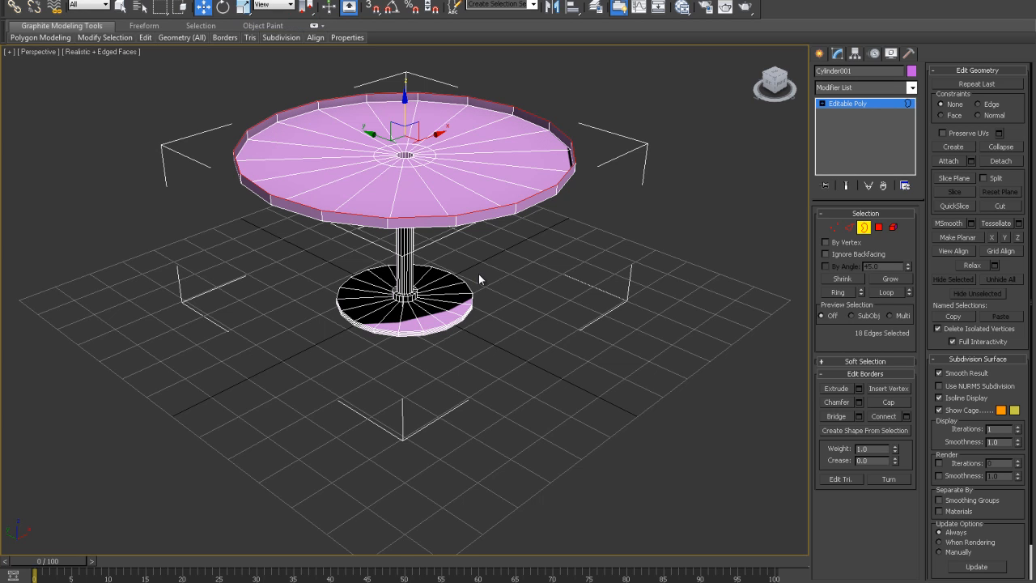
# Try closing the tabletop by scaling a copy of its top border inward and collapsing it to a centre point, and undo it.
pyautogui.click(887, 402)
pyautogui.click(243, 8)
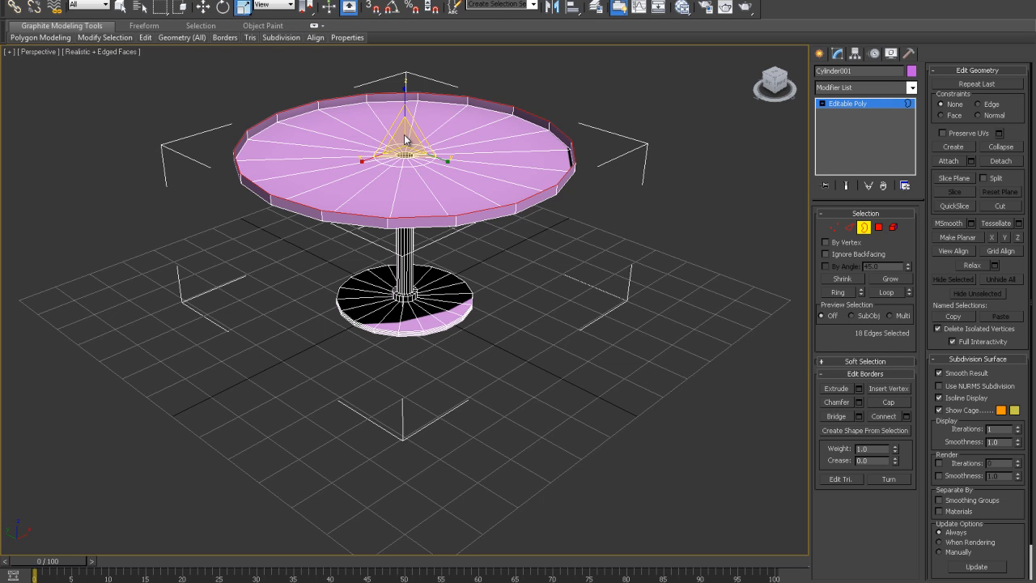
pyautogui.moveTo(406, 145); pyautogui.dragTo(395, 312)
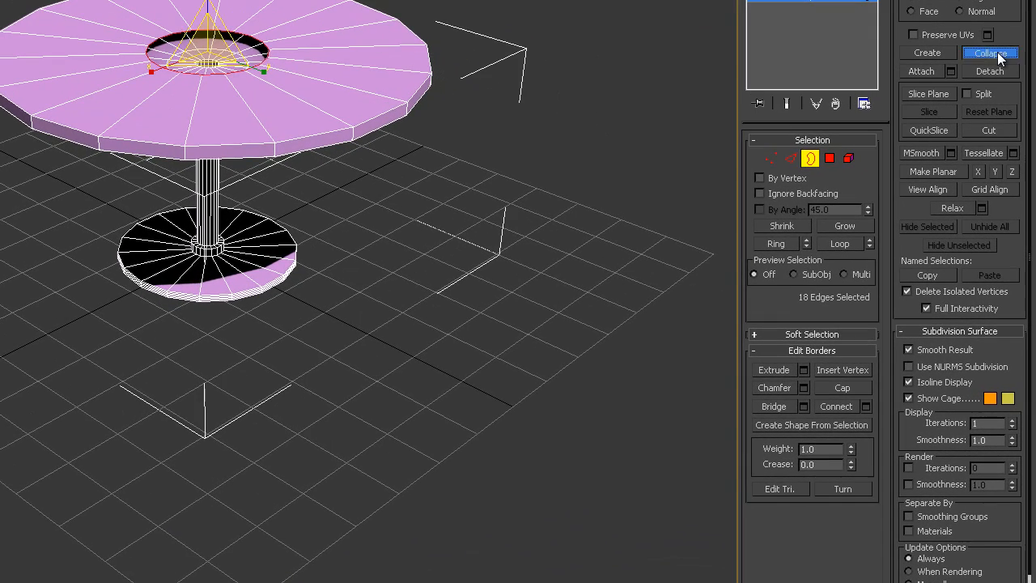
pyautogui.click(995, 106)
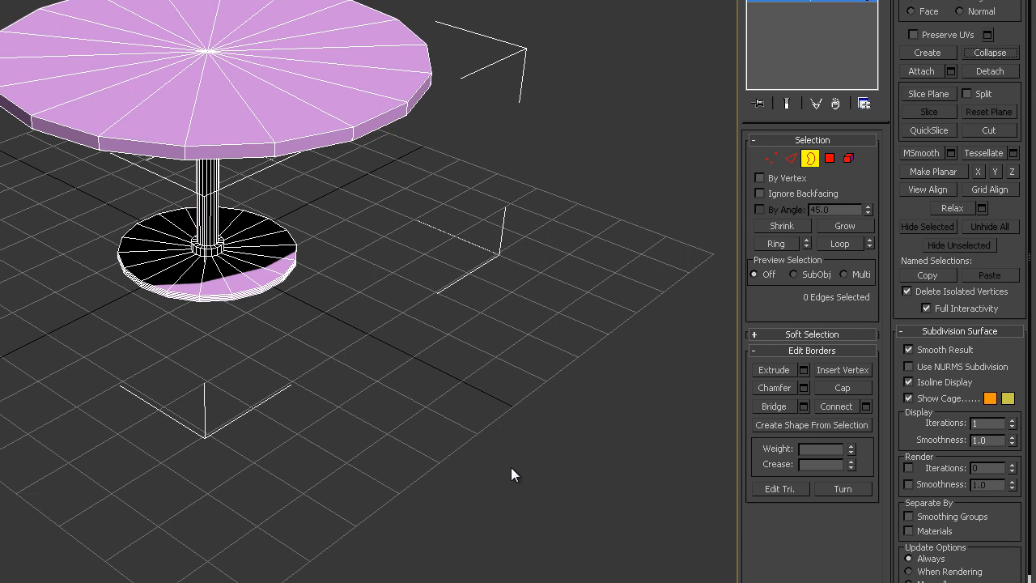
pyautogui.hotkey('ctrl', 'a')
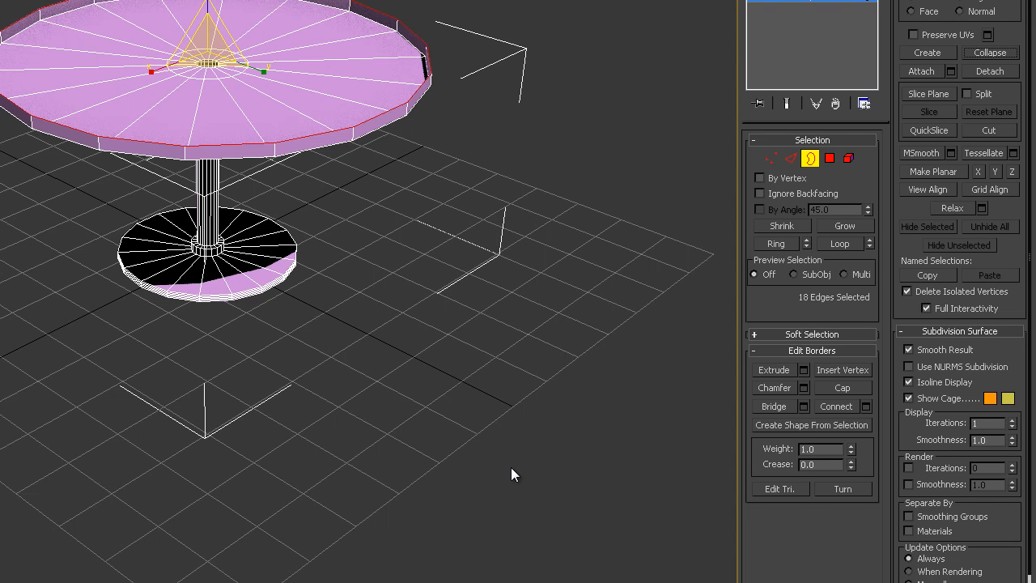
# Cap the tabletop's open upper border and inspect the finished table from other angles.
pyautogui.click(844, 387)
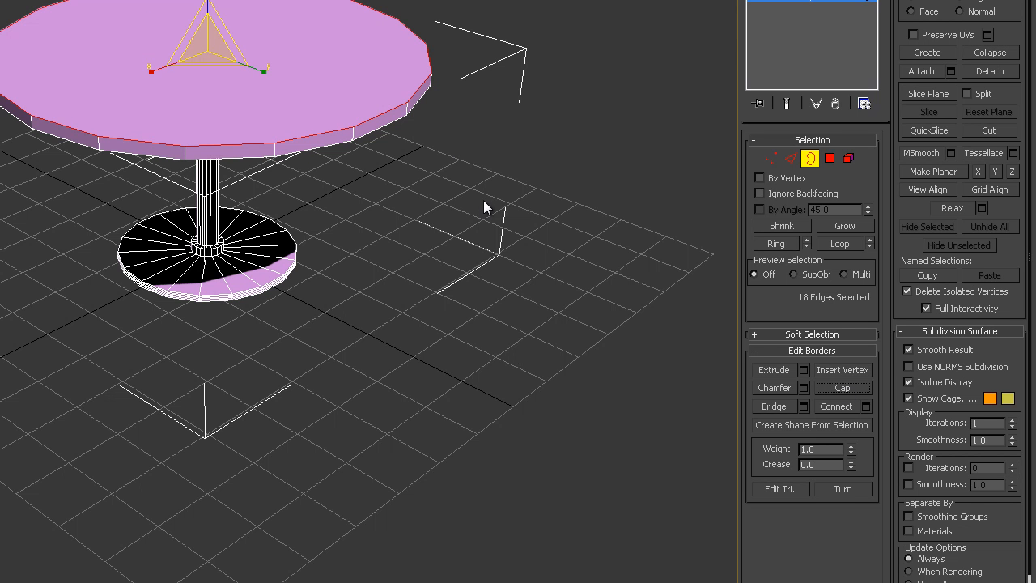
pyautogui.keyDown('alt'); pyautogui.moveTo(493, 173); pyautogui.dragTo(455, 190, button='middle'); pyautogui.keyUp('alt')
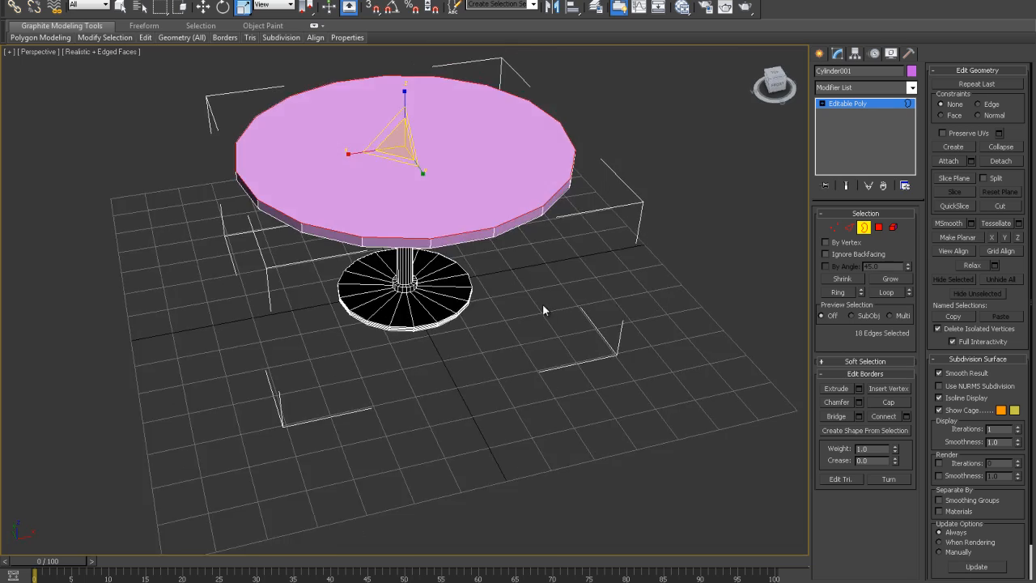
pyautogui.keyDown('alt'); pyautogui.moveTo(542, 309); pyautogui.dragTo(331, 278, button='middle'); pyautogui.keyUp('alt')
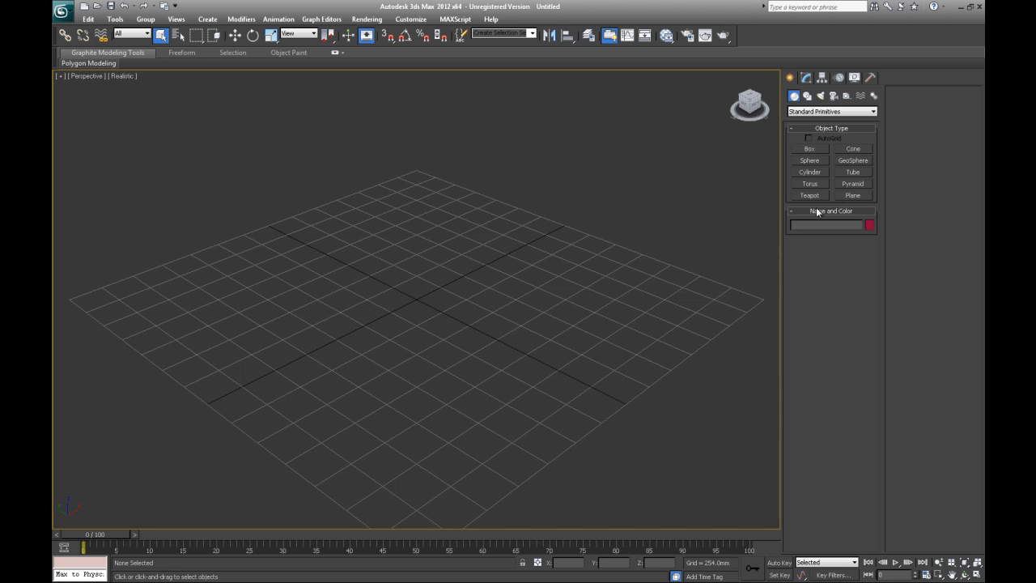
# Create a tube on the grid, about 715 mm outer radius, 627 mm inner radius and 225 mm high.
pyautogui.click(852, 177)
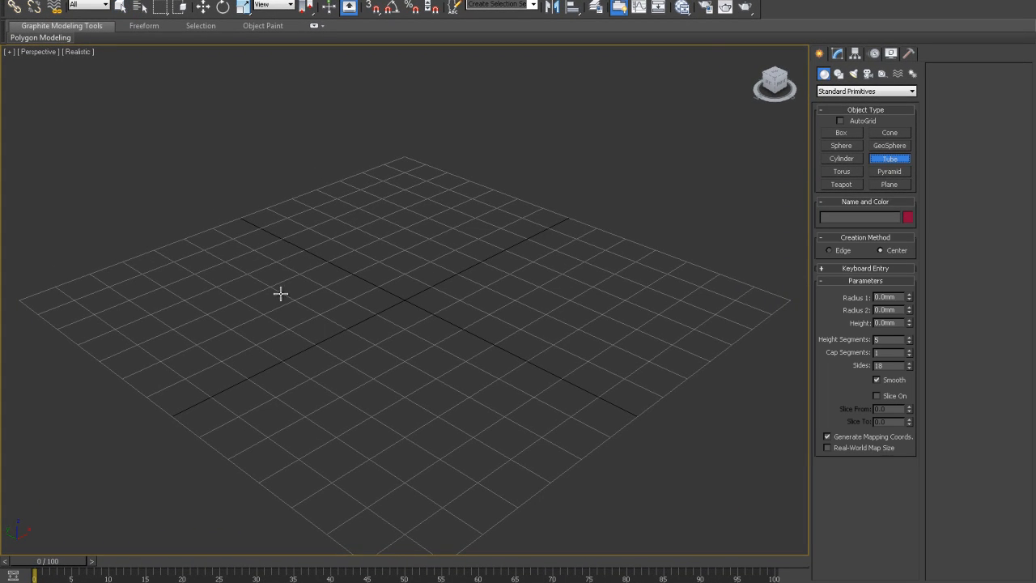
pyautogui.moveTo(343, 273); pyautogui.dragTo(407, 319)
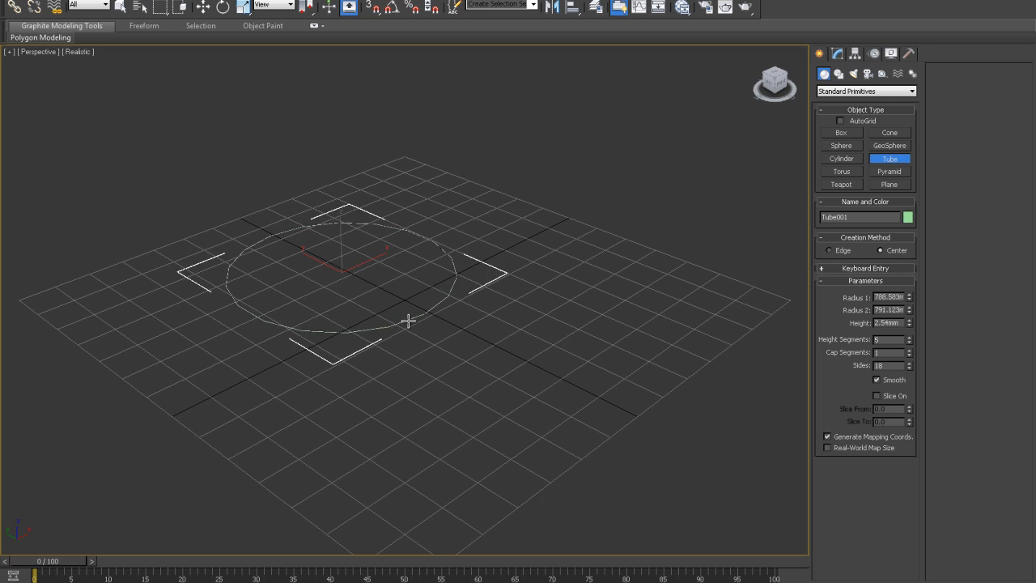
pyautogui.click(409, 301)
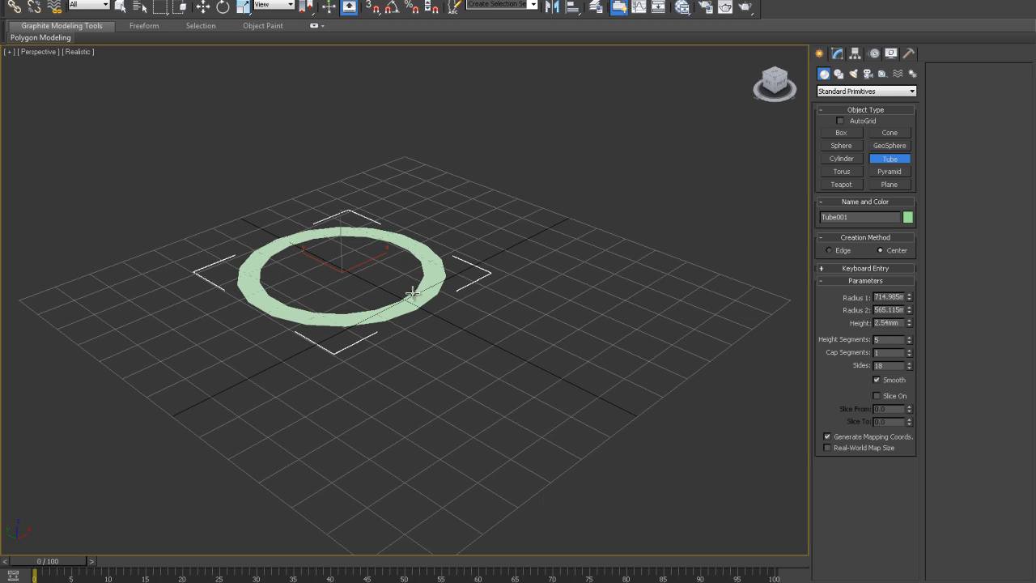
pyautogui.click(413, 293)
pyautogui.click(420, 266)
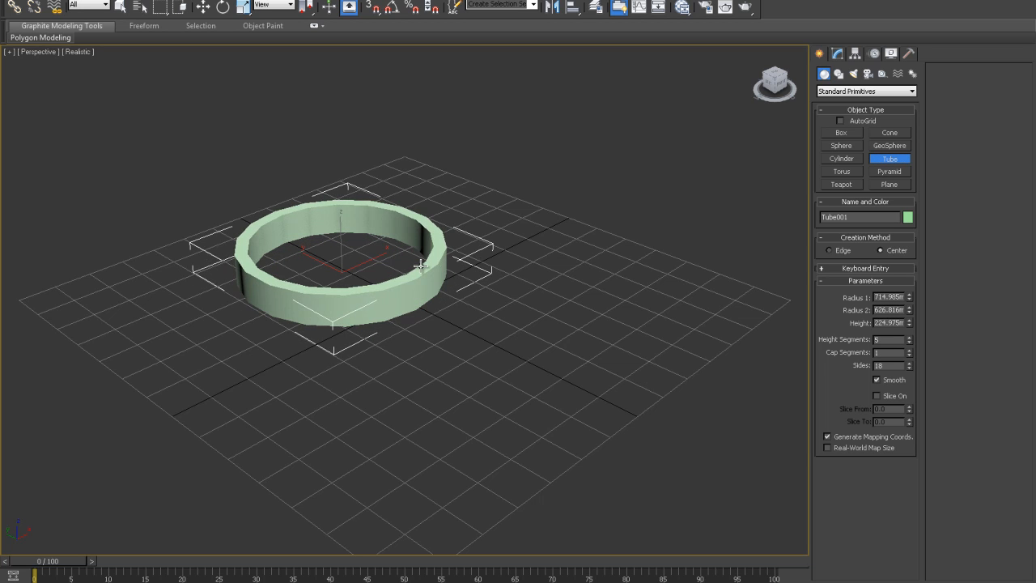
# Check the tube in wireframe, end tube creation and set the viewport to realistic shading with edged faces.
pyautogui.press('F3')
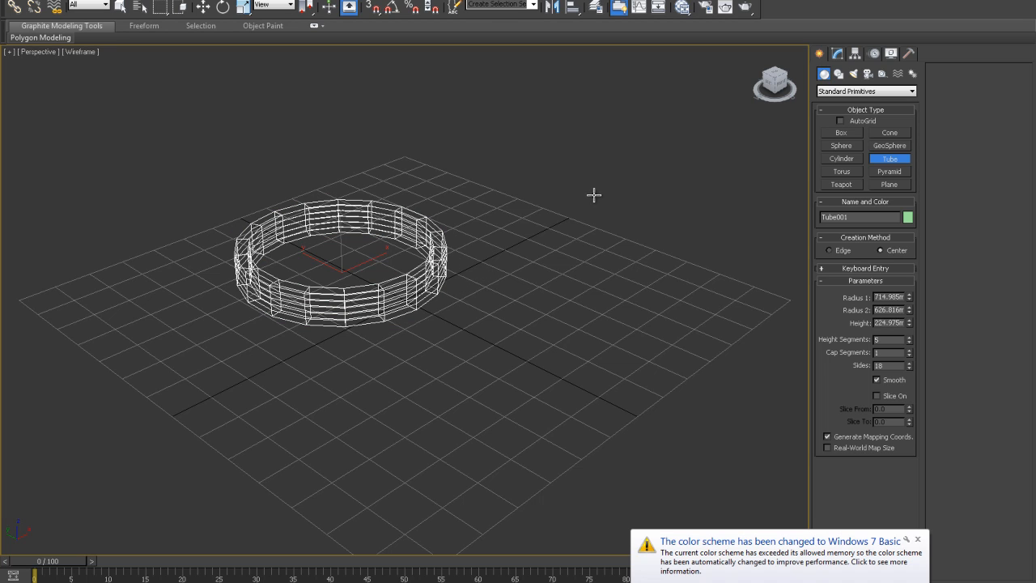
pyautogui.click(918, 539)
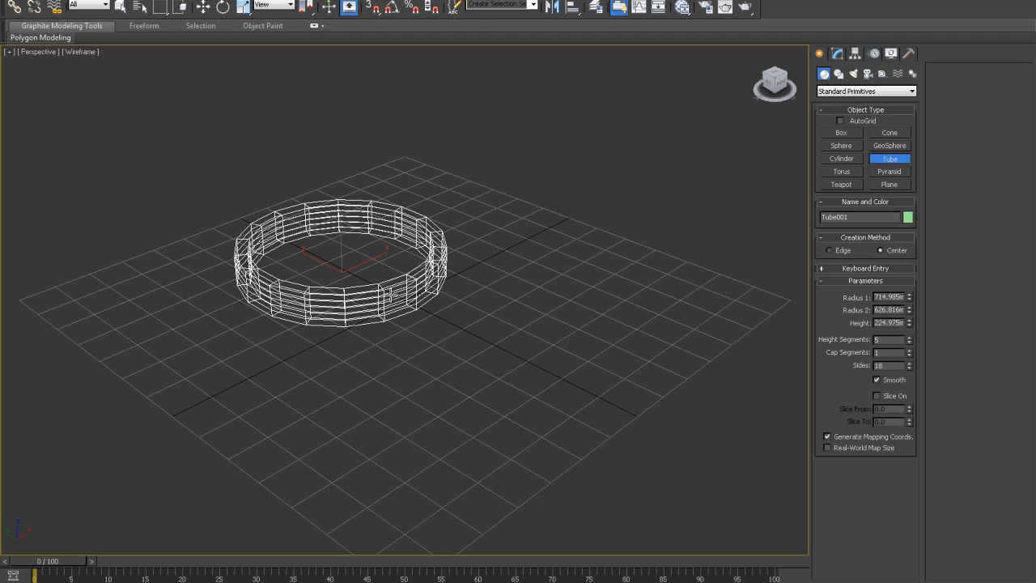
pyautogui.click(120, 7)
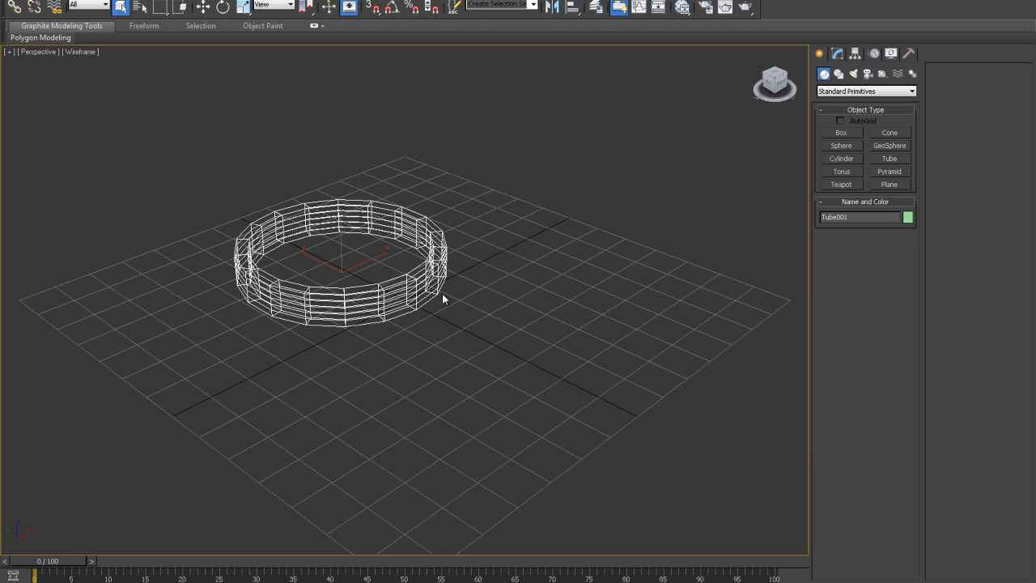
pyautogui.press('F3')
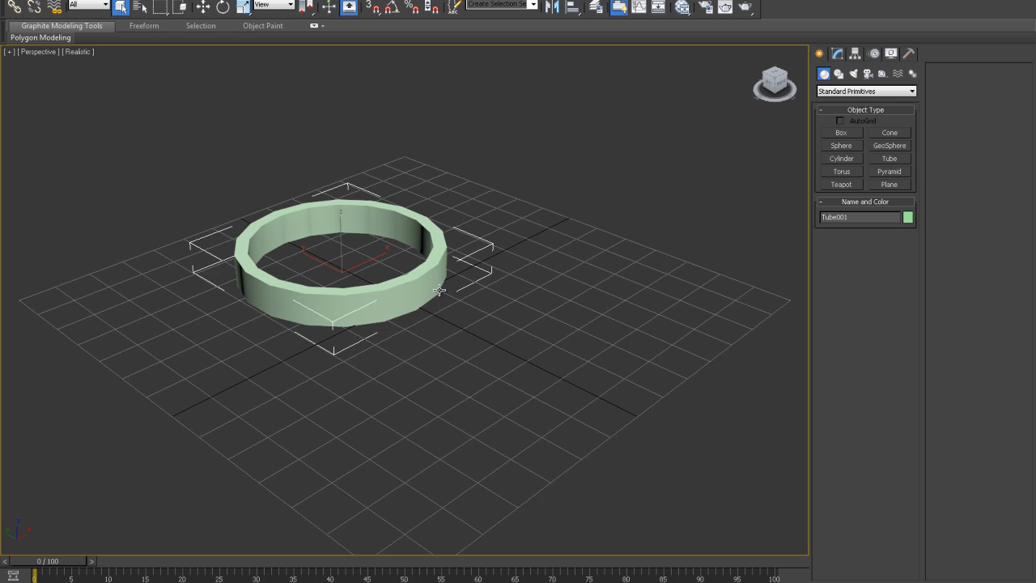
pyautogui.press('F4')
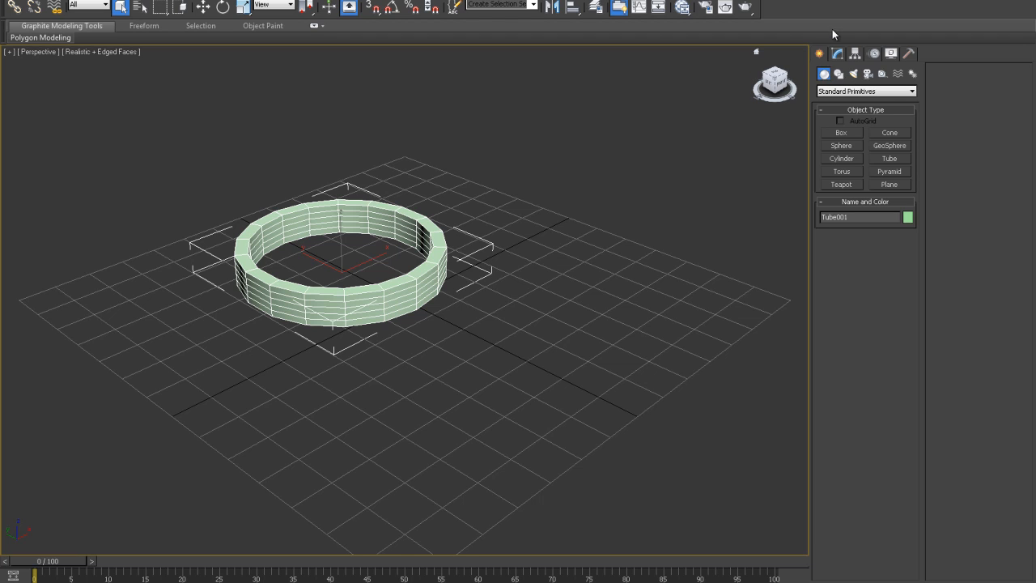
# Set the tube's height segments to 1 and its sides to 4 to make a square frame.
pyautogui.click(834, 52)
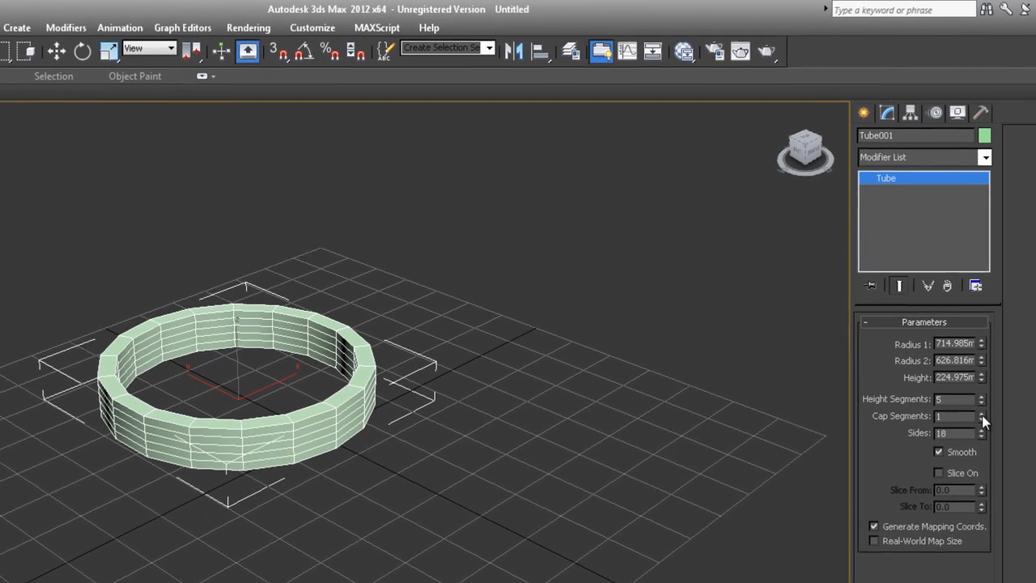
pyautogui.doubleClick(953, 401)
pyautogui.write('1')
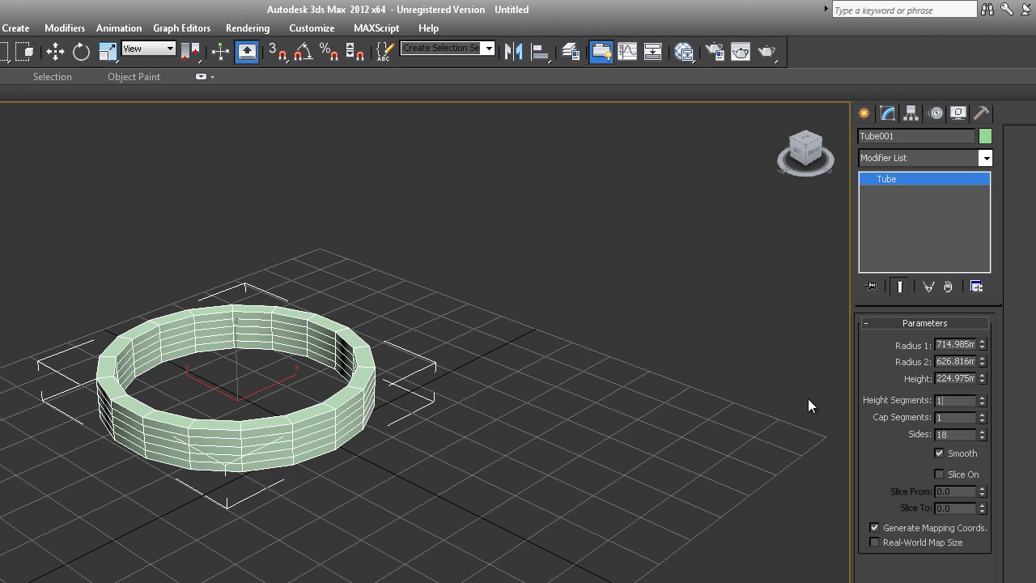
pyautogui.press('Return')
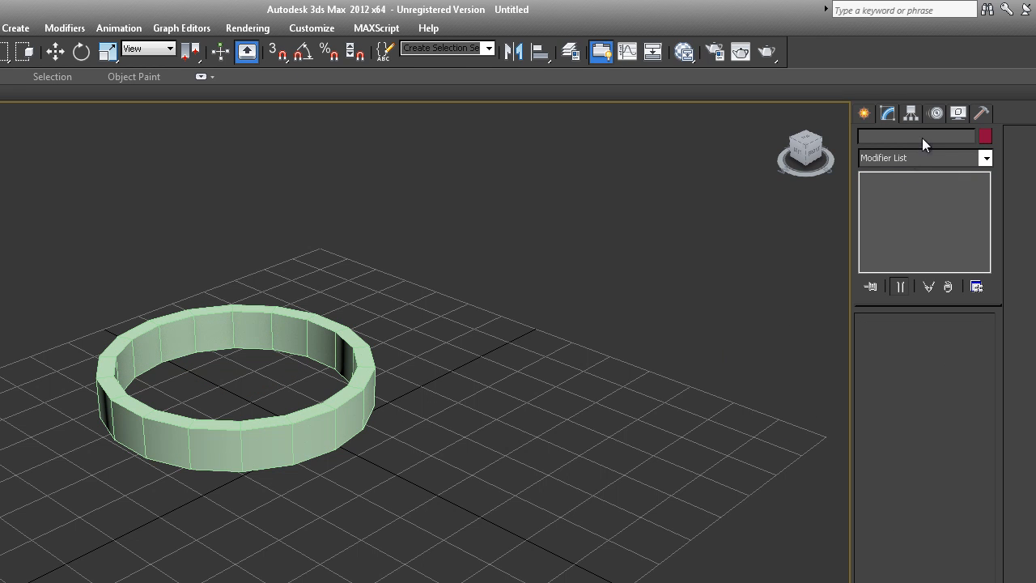
pyautogui.click(380, 390)
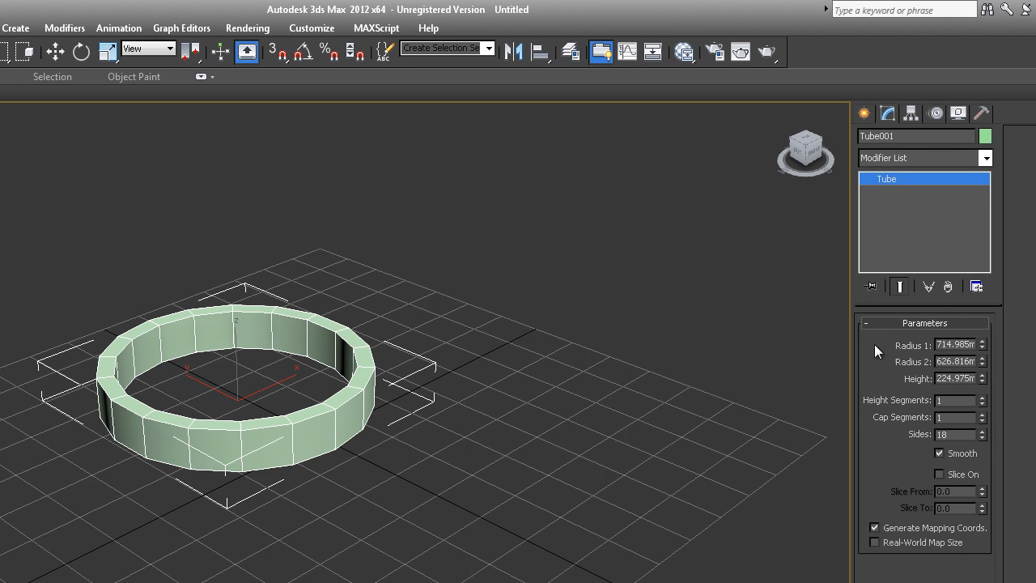
pyautogui.doubleClick(963, 434)
pyautogui.write('4')
pyautogui.press('Return')
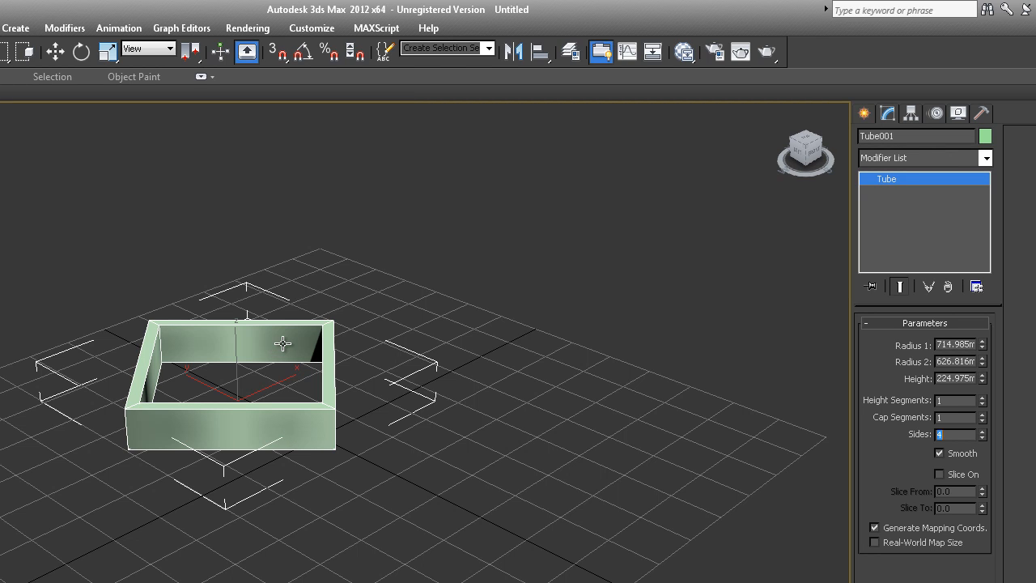
# Move the square frame to the scene origin by setting its X, Y and Z position to 0.
pyautogui.click(55, 54)
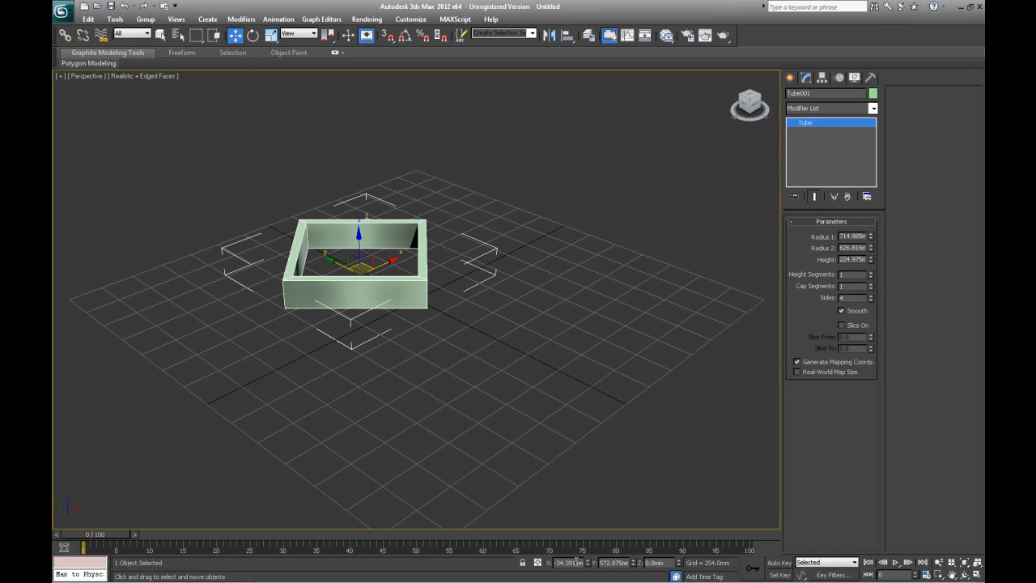
pyautogui.doubleClick(575, 562)
pyautogui.write('0')
pyautogui.press('Return')
pyautogui.doubleClick(611, 562)
pyautogui.write('0')
pyautogui.press('Return')
pyautogui.doubleClick(660, 562)
pyautogui.write('0')
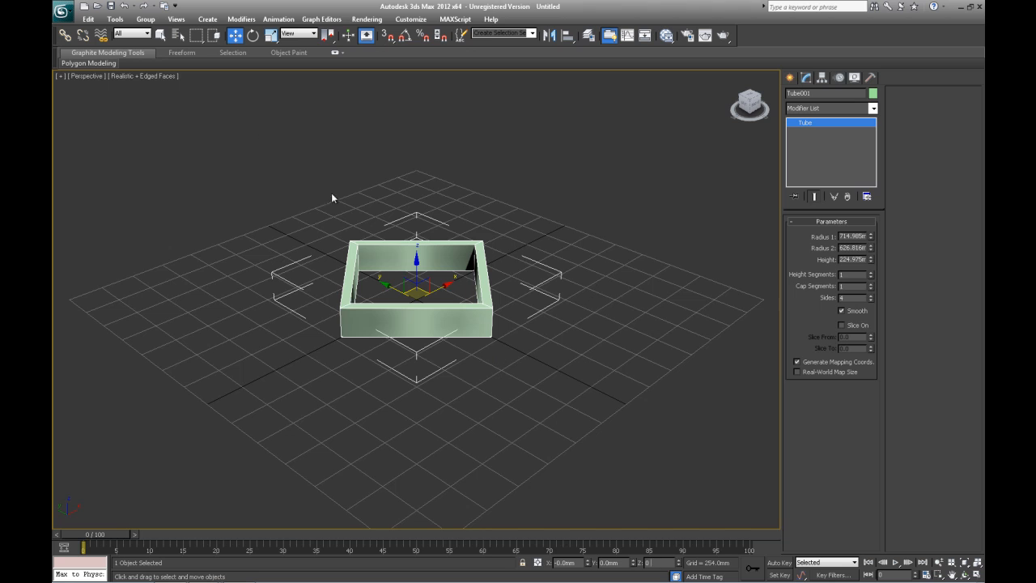
# Rotate the square frame 45 degrees about the Z axis to align it with the grid.
pyautogui.click(254, 36)
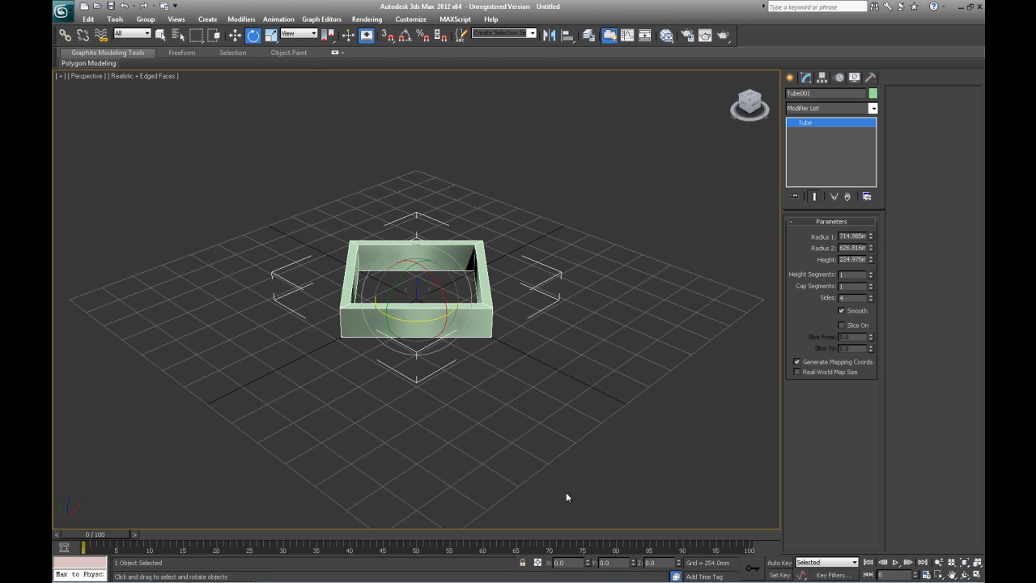
pyautogui.click(612, 564)
pyautogui.press('Tab')
pyautogui.write('45')
pyautogui.press('Return')
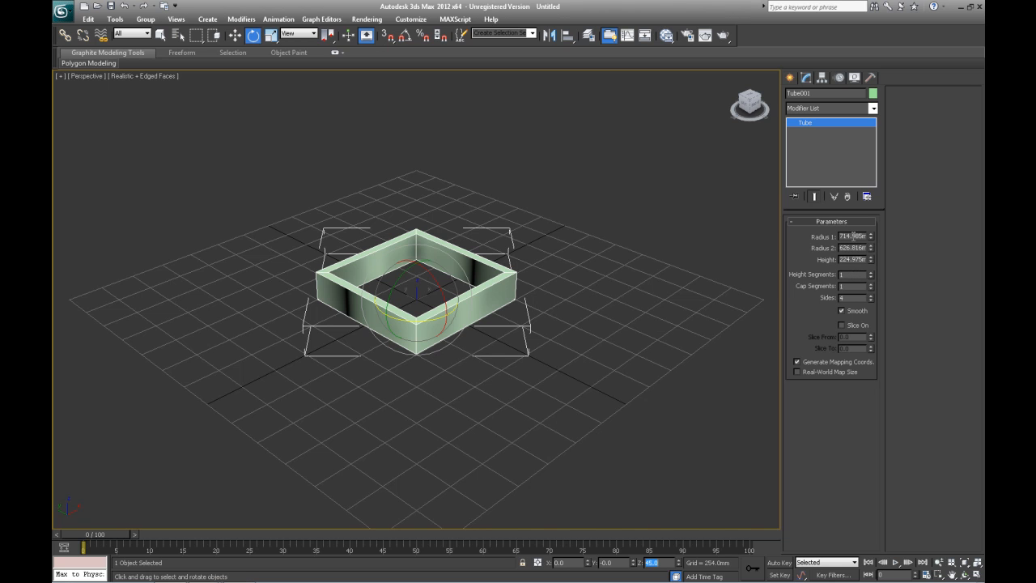
# Set the square frame's height to 30 mm.
pyautogui.doubleClick(851, 259)
pyautogui.write('30')
pyautogui.press('Return')
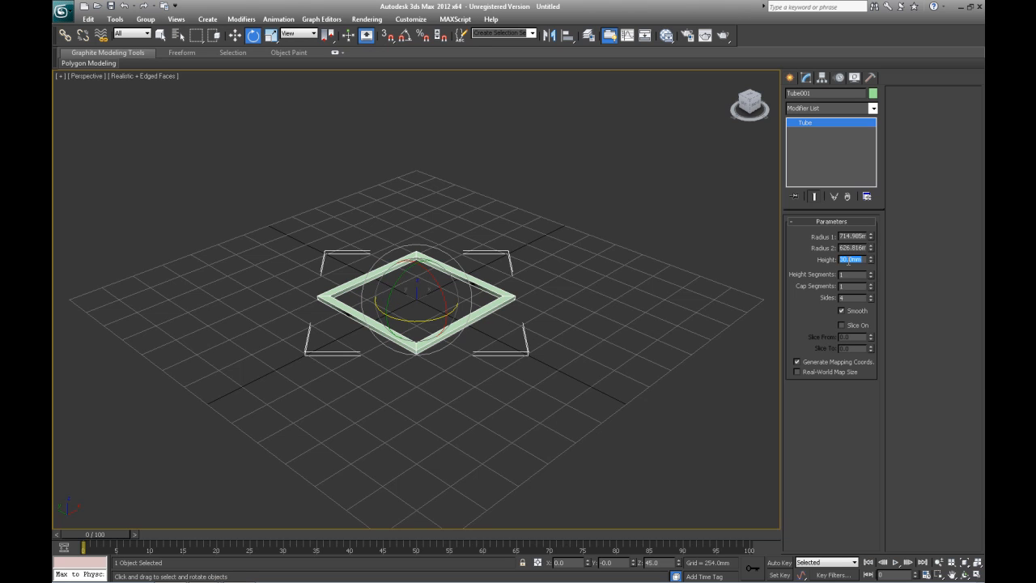
# Set the square frame's height to 60 mm, Radius 2 to 600 mm and Radius 1 to 700 mm.
pyautogui.write('60')
pyautogui.press('Return')
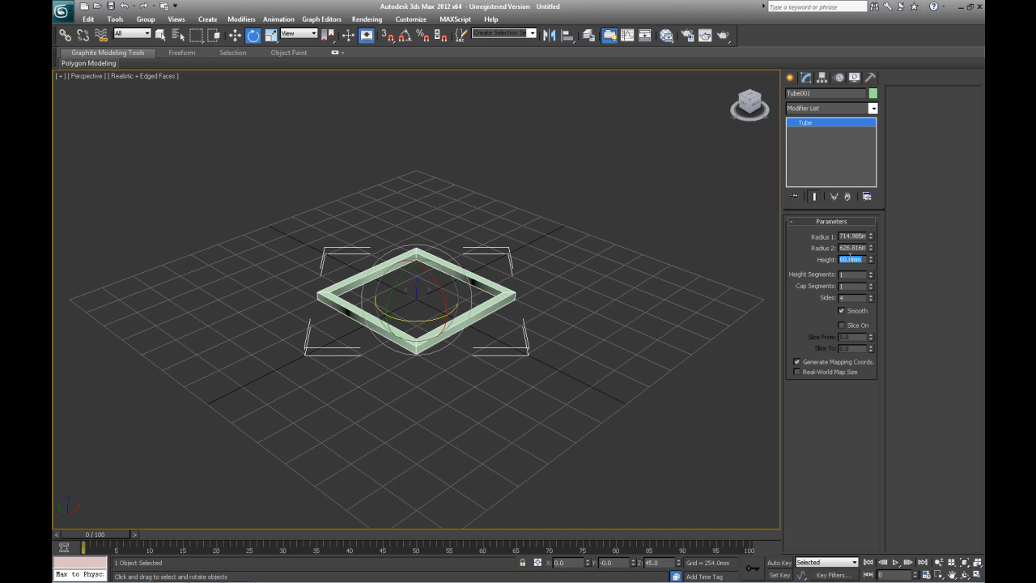
pyautogui.doubleClick(852, 248)
pyautogui.write('600')
pyautogui.press('Return')
pyautogui.doubleClick(851, 234)
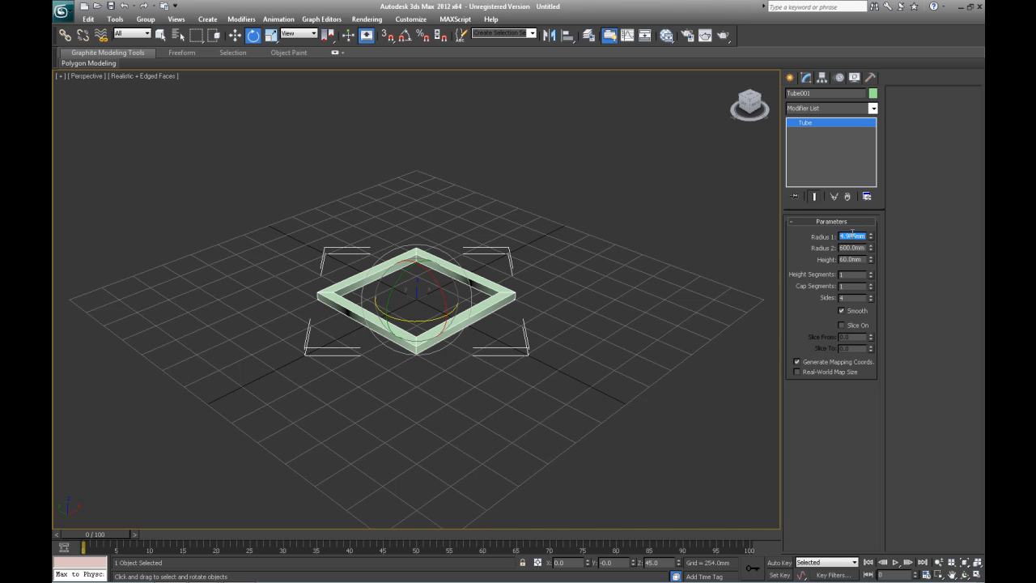
pyautogui.write('4')
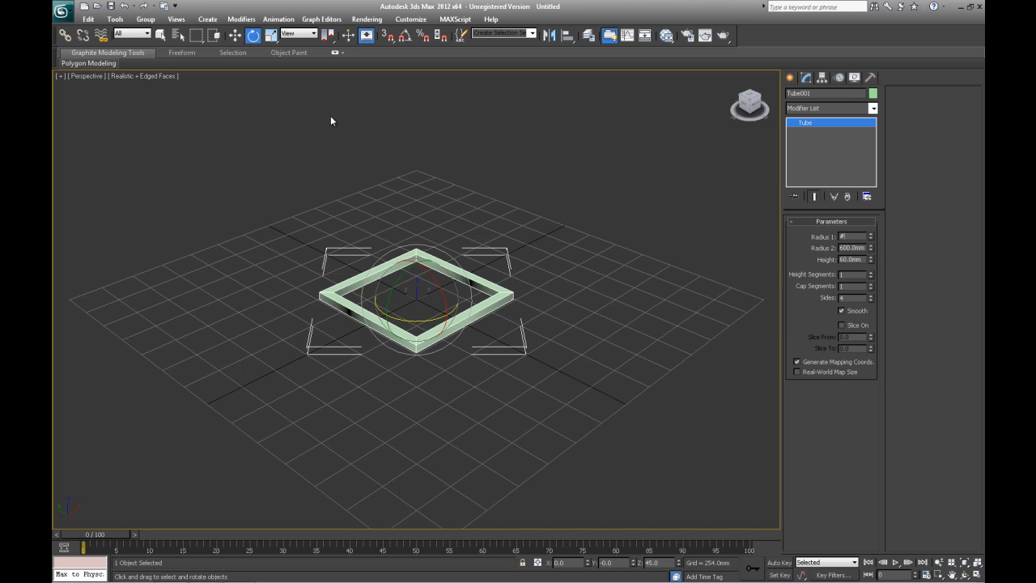
# Convert the square frame to an Editable Poly.
pyautogui.click(161, 36)
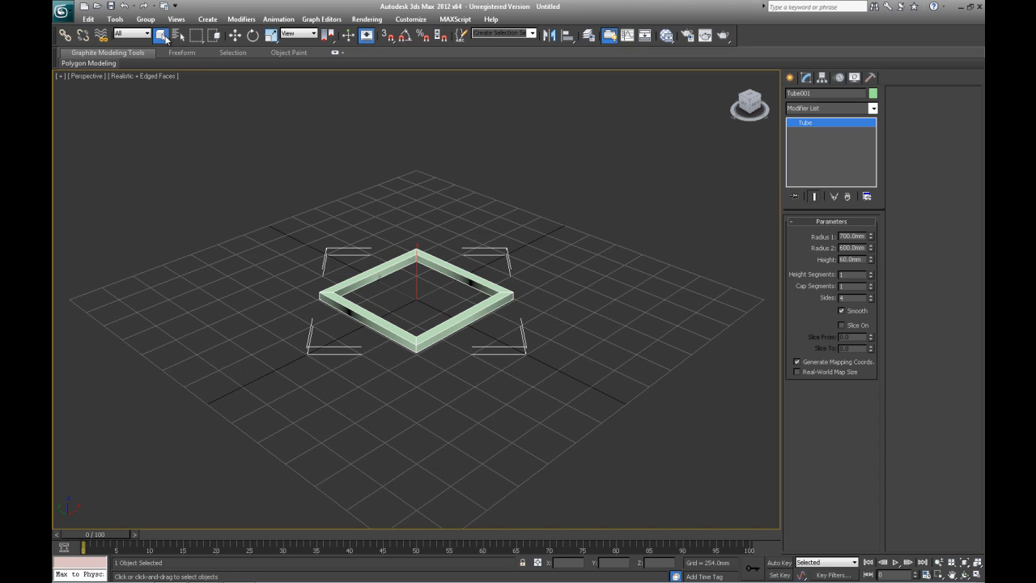
pyautogui.rightClick(477, 296)
pyautogui.moveTo(515, 398)
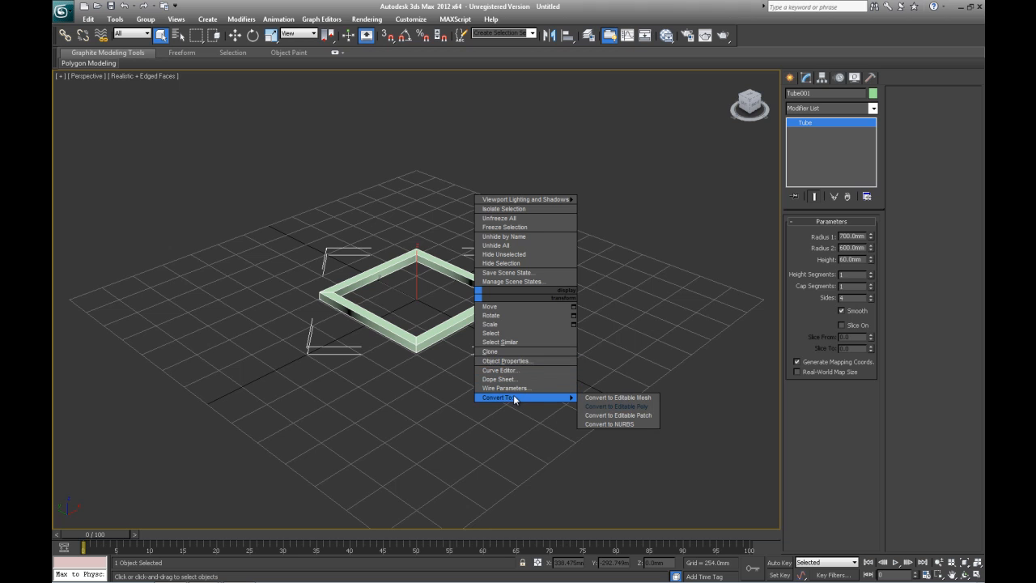
pyautogui.click(635, 412)
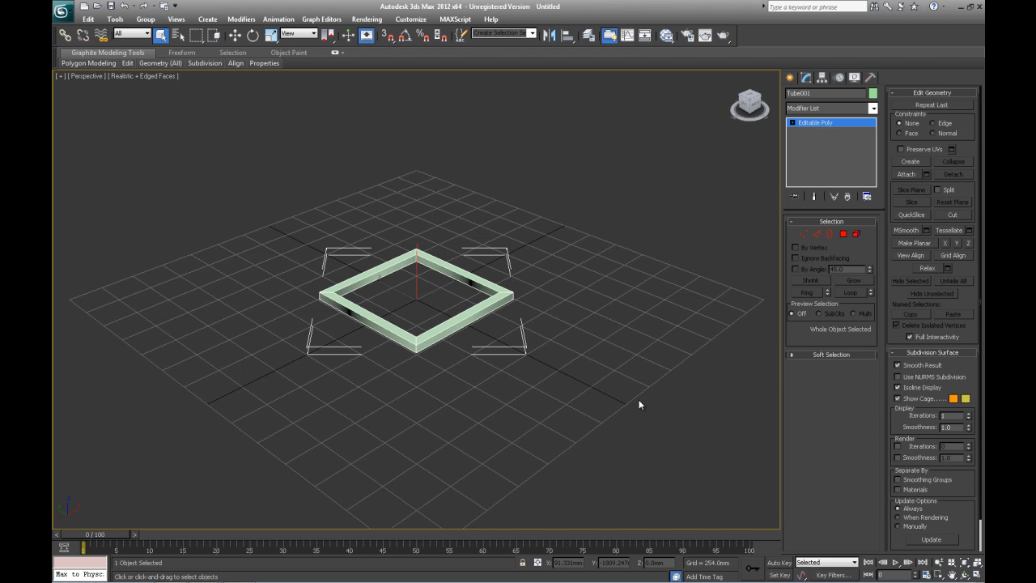
pyautogui.press('F3')
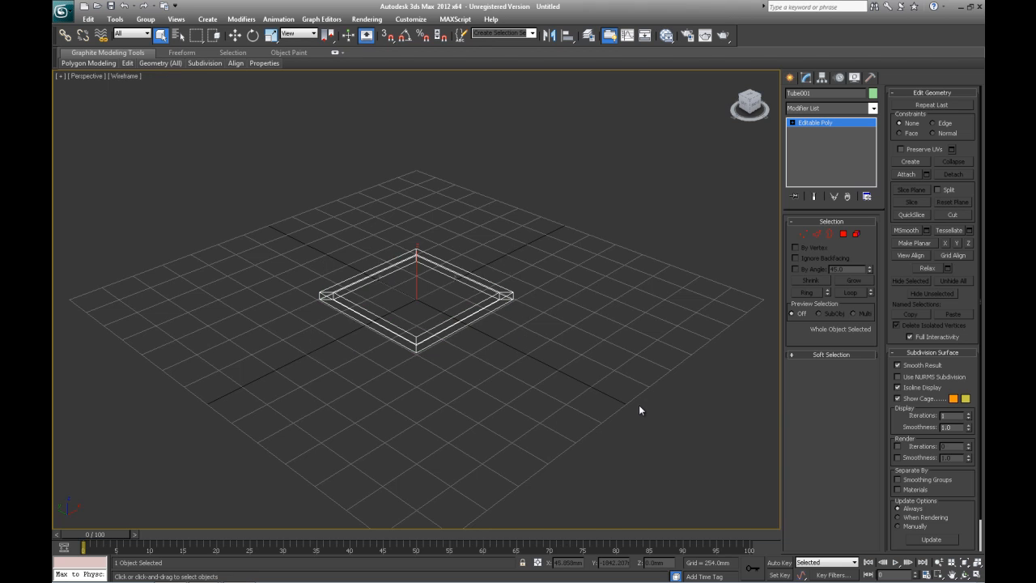
pyautogui.press('F3')
# Move the eight vertices at the frame's negative-Y side outward along Y, stretching it into a rectangle with an inner length of about 1616 mm.
pyautogui.click(803, 234)
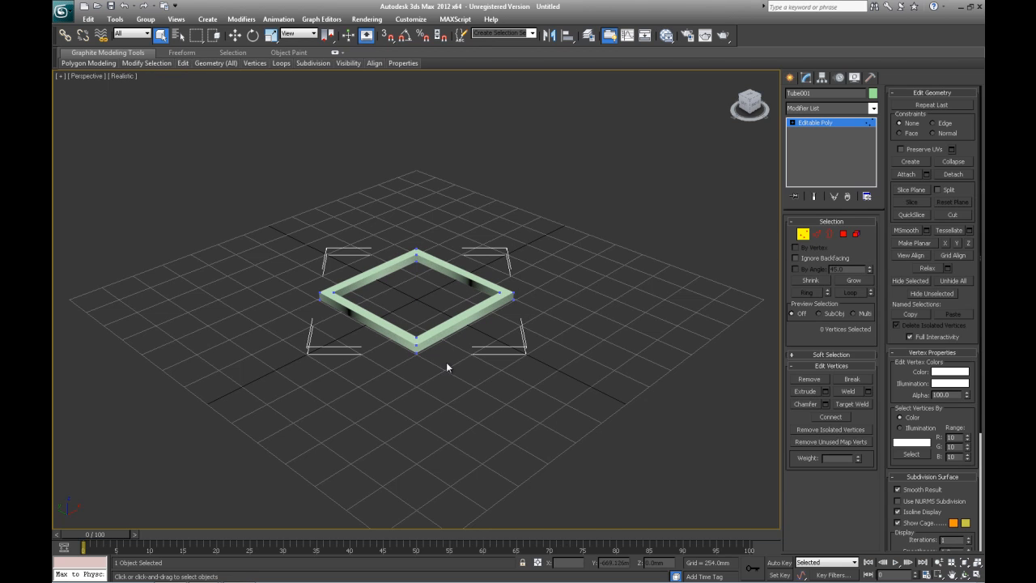
pyautogui.press('F4')
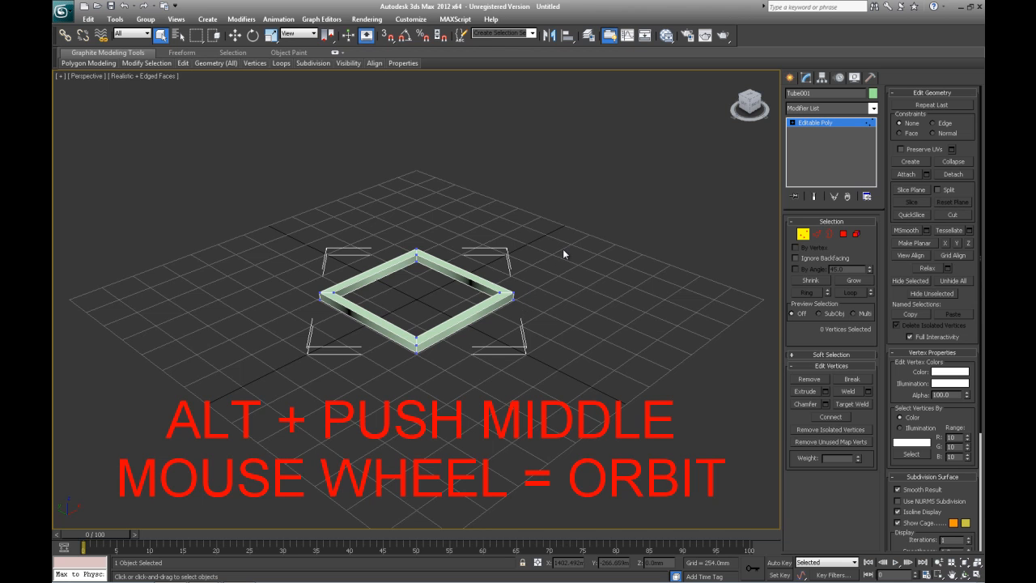
pyautogui.keyDown('alt'); pyautogui.moveTo(565, 252); pyautogui.dragTo(608, 264, button='middle'); pyautogui.keyUp('alt')
pyautogui.moveTo(457, 216); pyautogui.dragTo(515, 409)
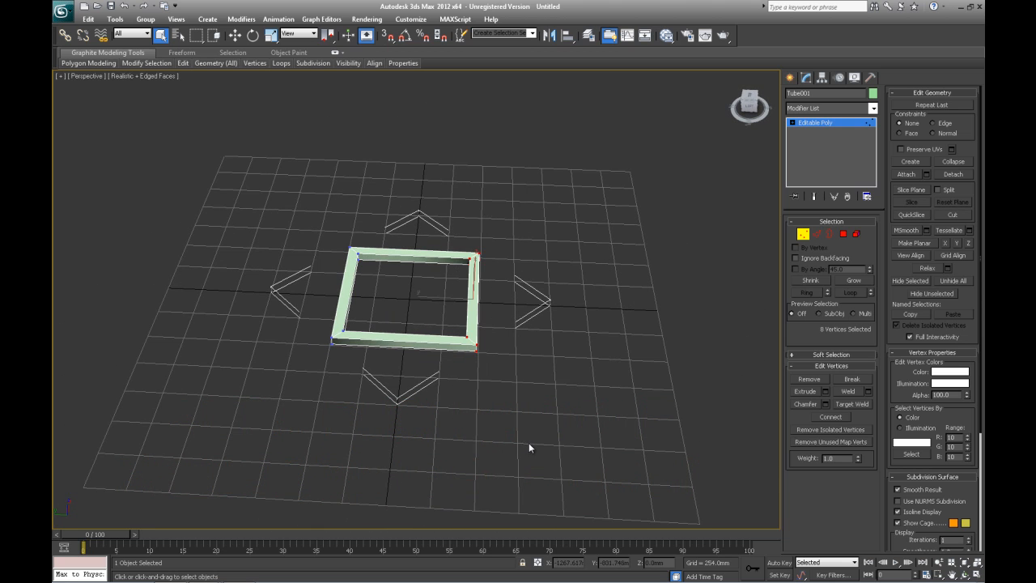
pyautogui.click(235, 35)
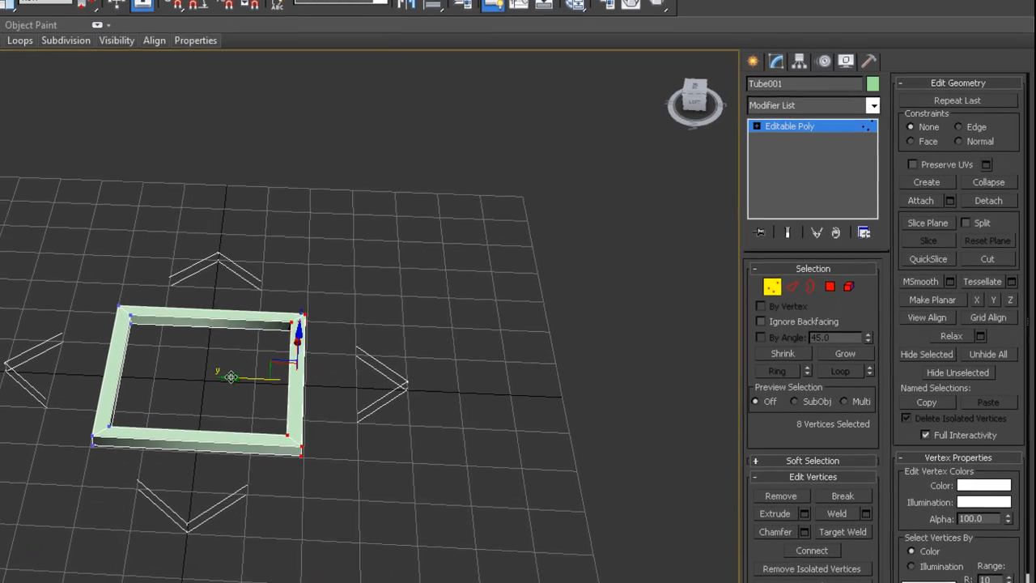
pyautogui.moveTo(376, 323); pyautogui.dragTo(485, 331)
pyautogui.moveTo(369, 393); pyautogui.dragTo(377, 393)
pyautogui.click(438, 269)
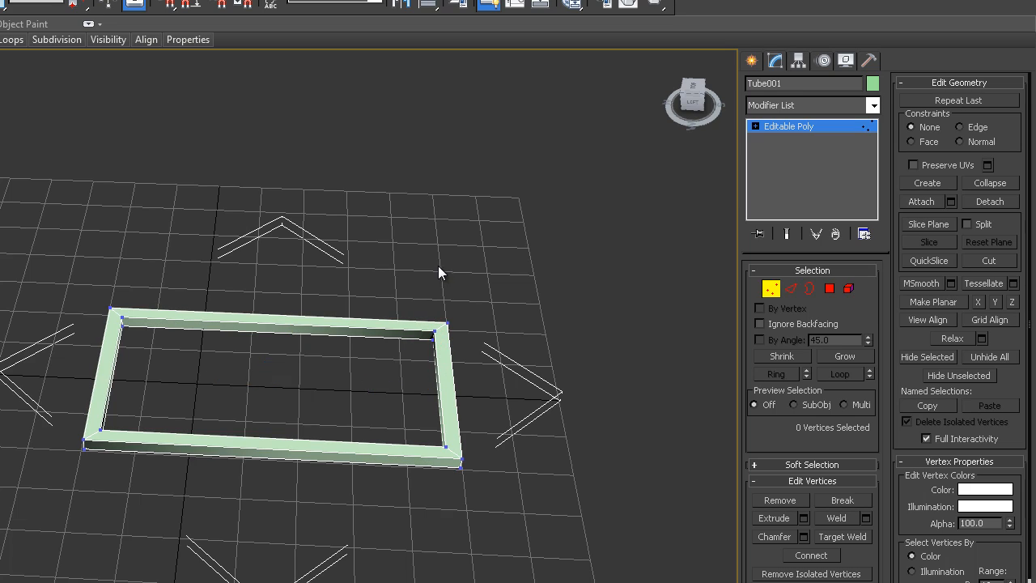
# Switch the rectangular frame to Element level and turn on 3D snapping with only the Vertex snap type.
pyautogui.keyDown('alt'); pyautogui.moveTo(465, 245); pyautogui.dragTo(445, 206, button='middle'); pyautogui.keyUp('alt')
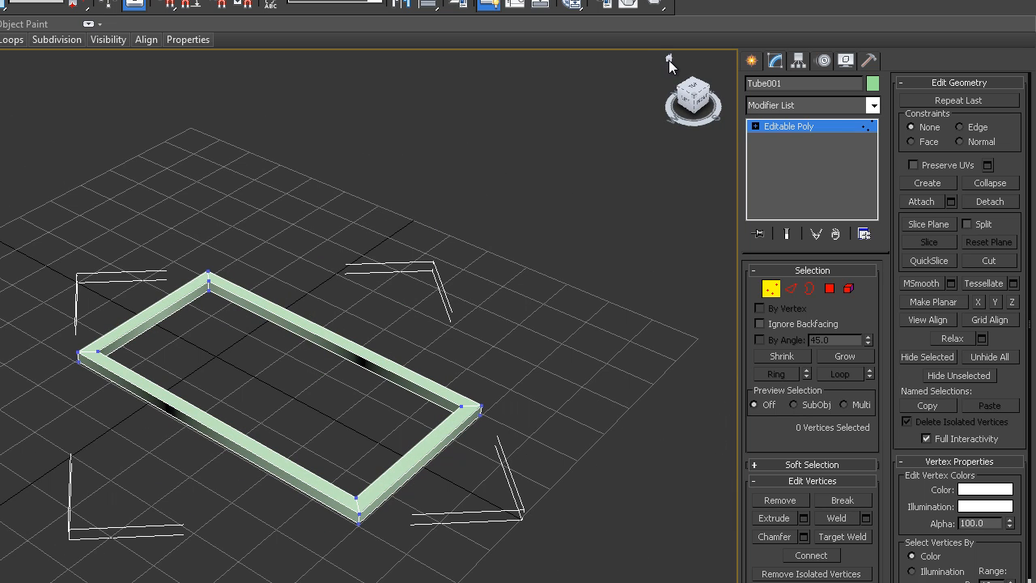
pyautogui.click(667, 59)
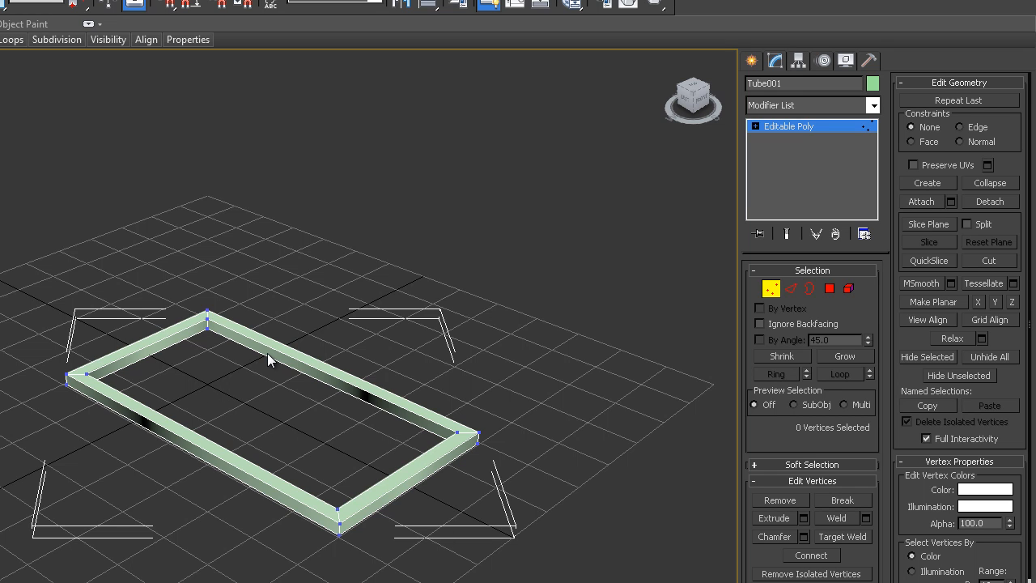
pyautogui.click(847, 288)
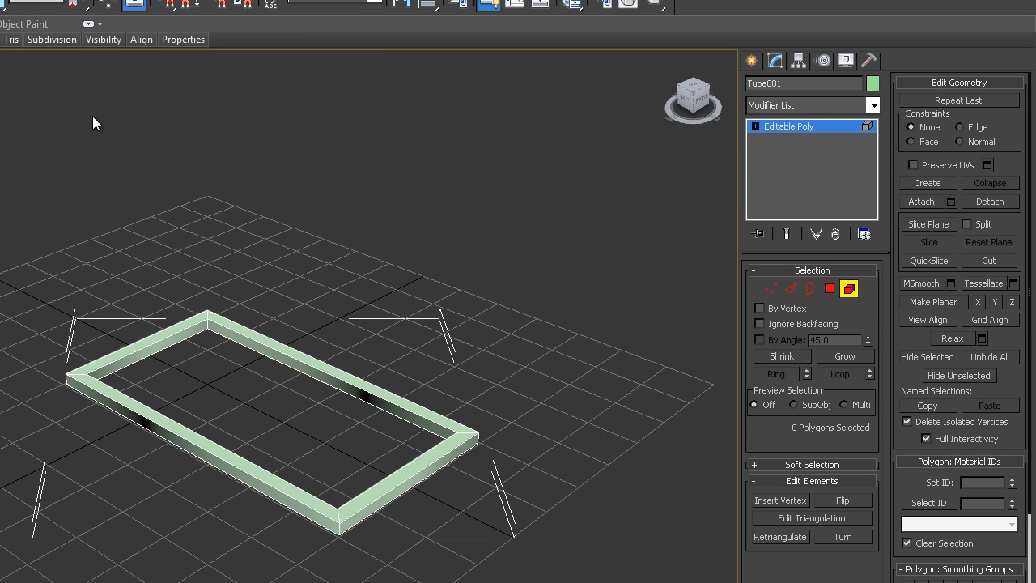
pyautogui.click(165, 5)
pyautogui.rightClick(165, 5)
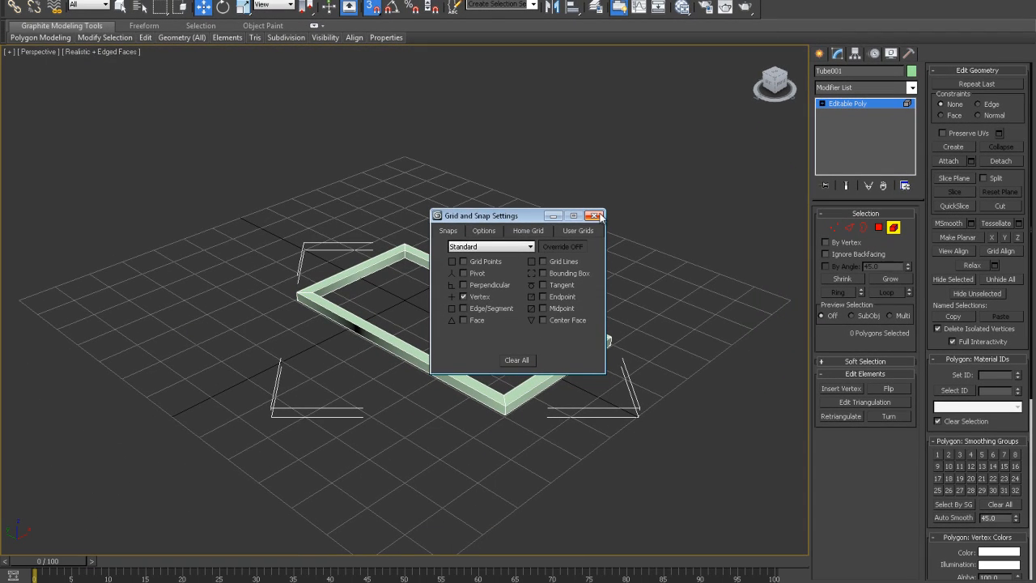
pyautogui.click(597, 215)
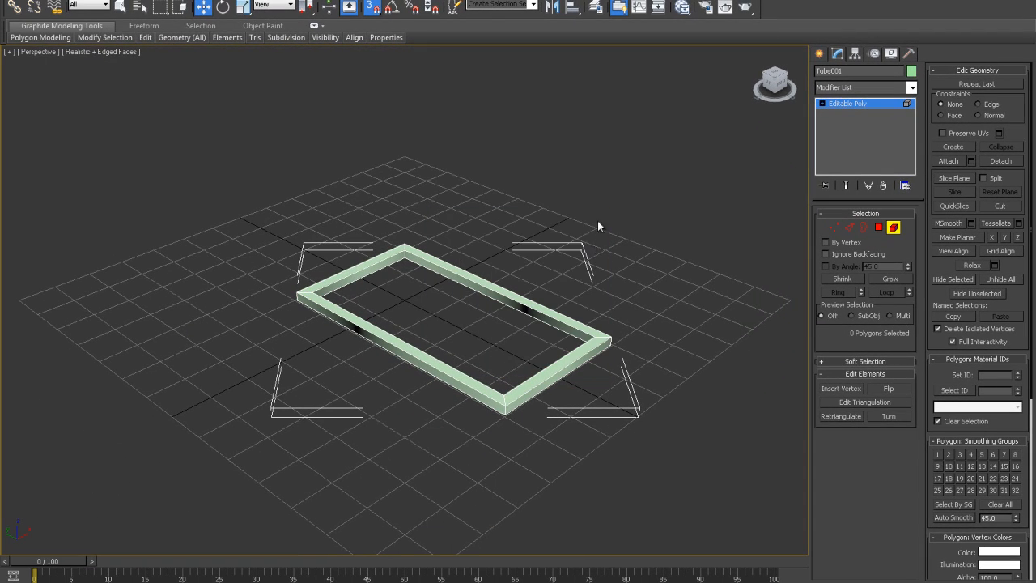
# Try to move the whole frame element by one of its inner corner vertices, and undo the move.
pyautogui.click(406, 258)
pyautogui.moveTo(405, 257); pyautogui.dragTo(394, 273)
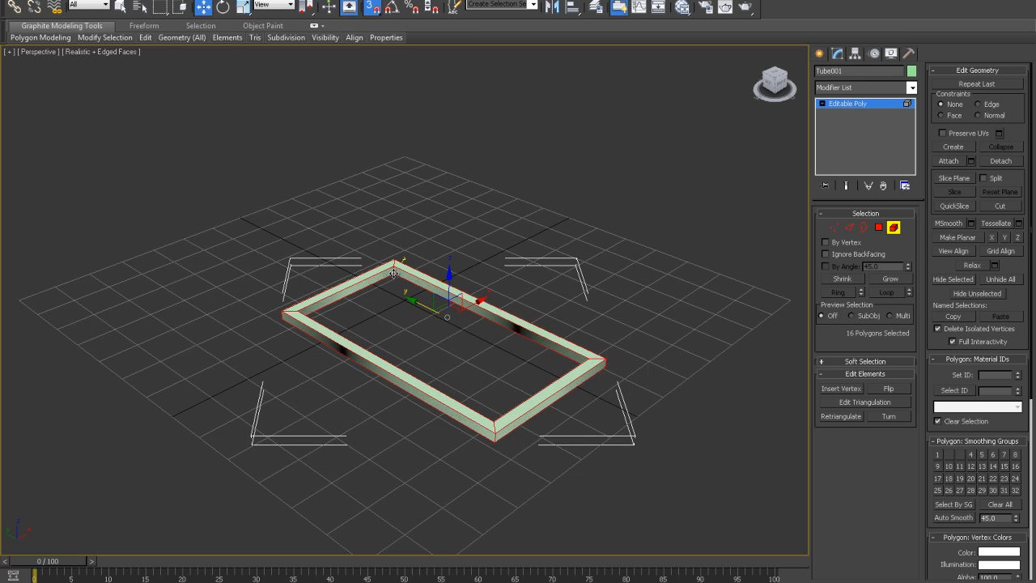
pyautogui.hotkey('ctrl', 'z')
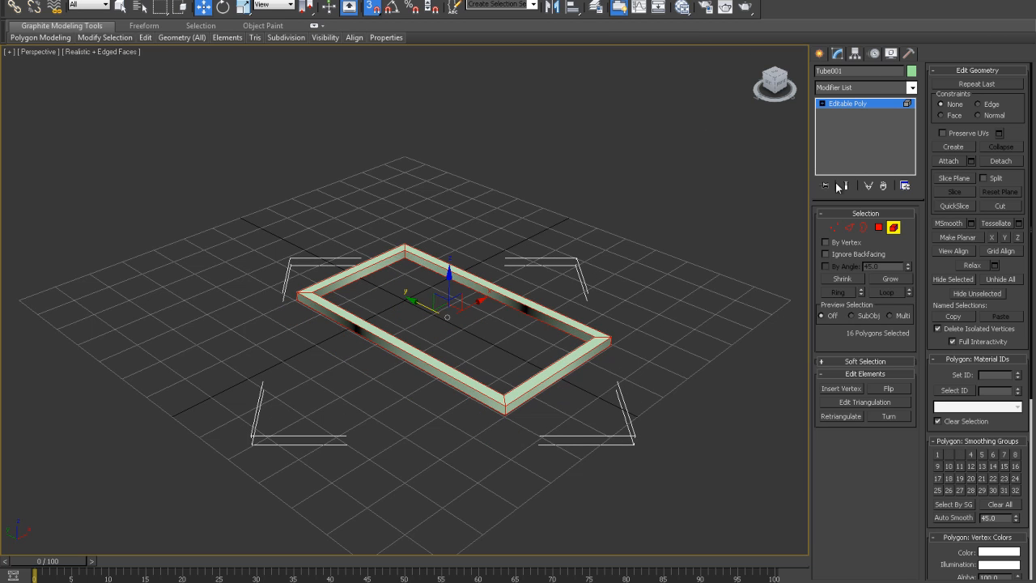
# Create a box snapped between opposite inner corners of the frame, about 1616 mm long, 849 mm wide and 60 mm high.
pyautogui.click(819, 53)
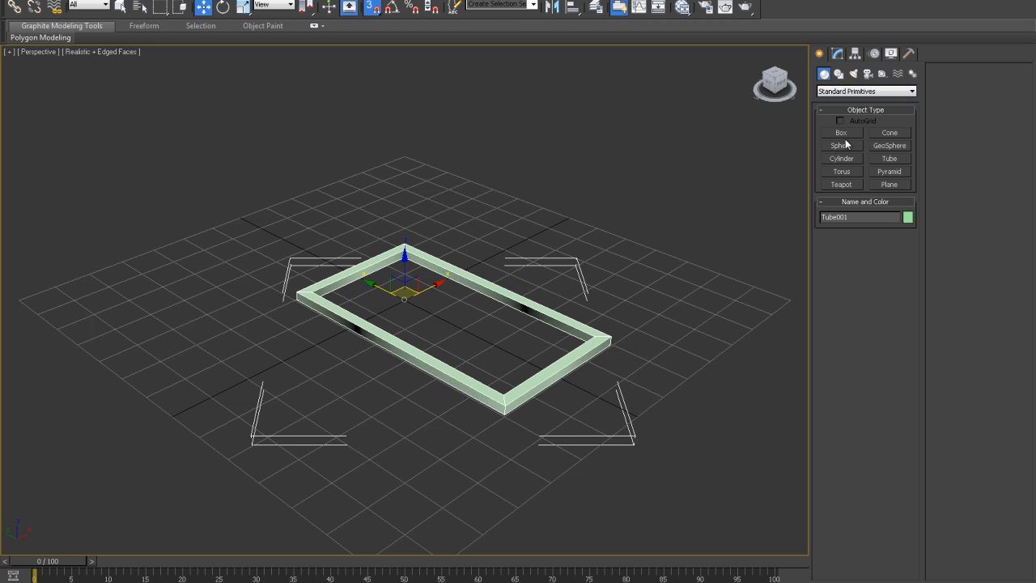
pyautogui.click(842, 133)
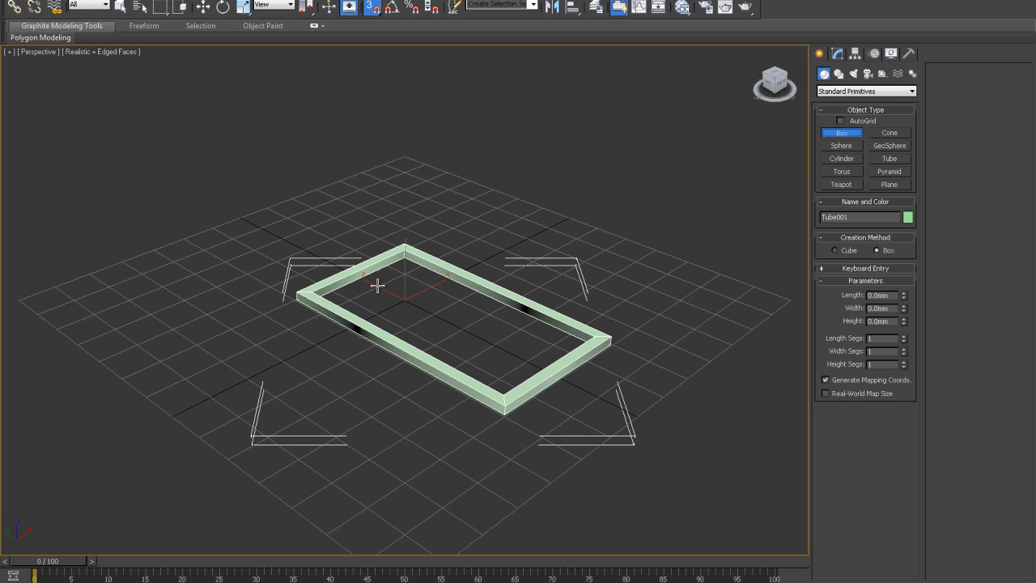
pyautogui.moveTo(405, 257); pyautogui.dragTo(505, 395)
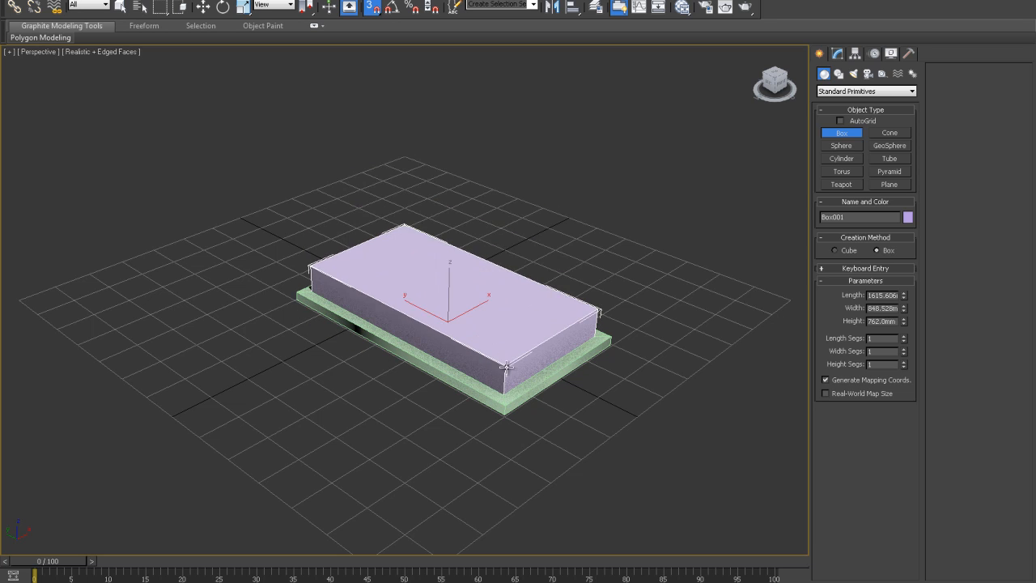
pyautogui.click(510, 391)
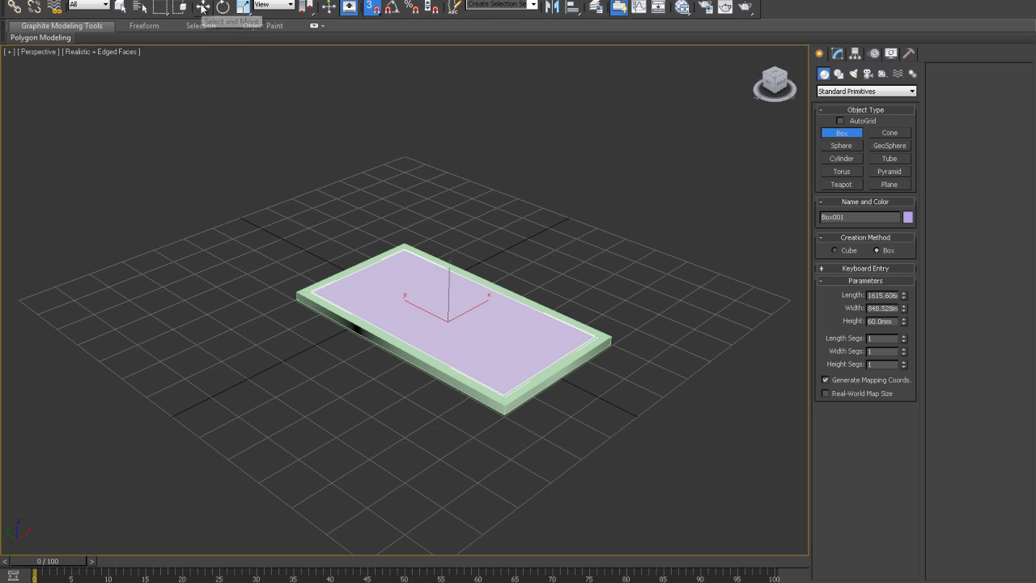
pyautogui.click(121, 8)
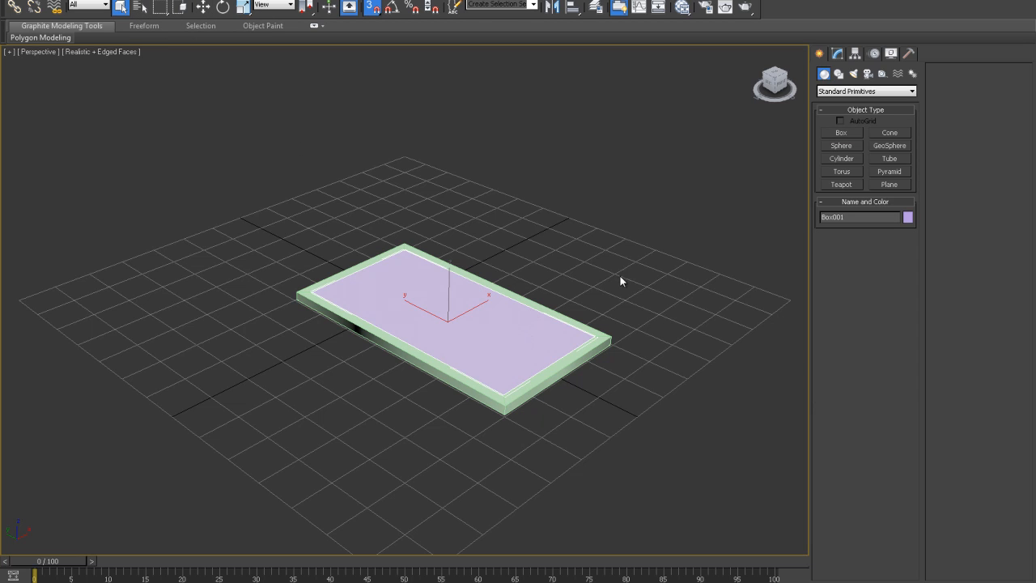
# Set the height of the box inside the frame to 30 mm.
pyautogui.click(840, 54)
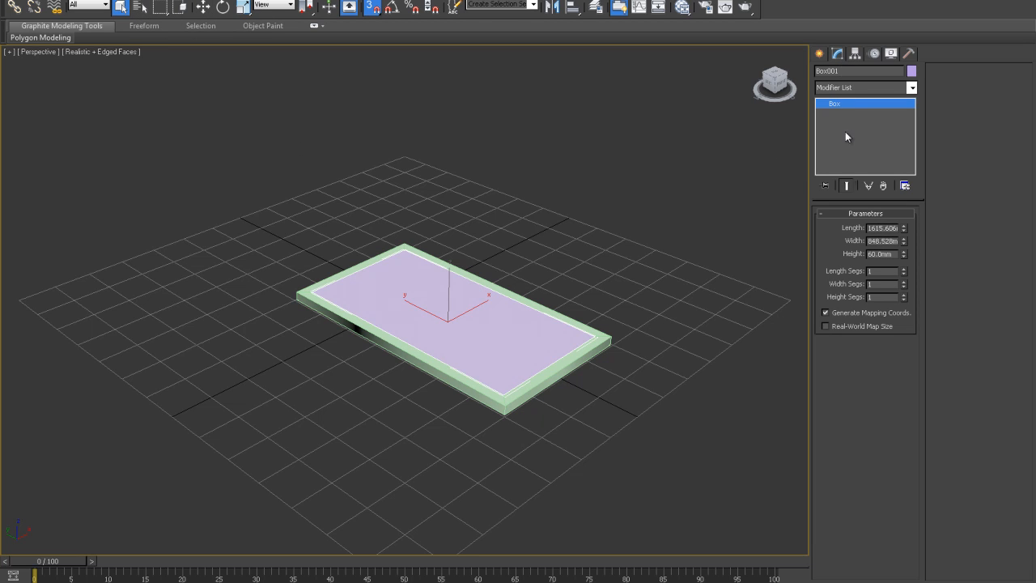
pyautogui.doubleClick(894, 255)
pyautogui.write('50')
pyautogui.press('Return')
pyautogui.write('30')
pyautogui.press('Return')
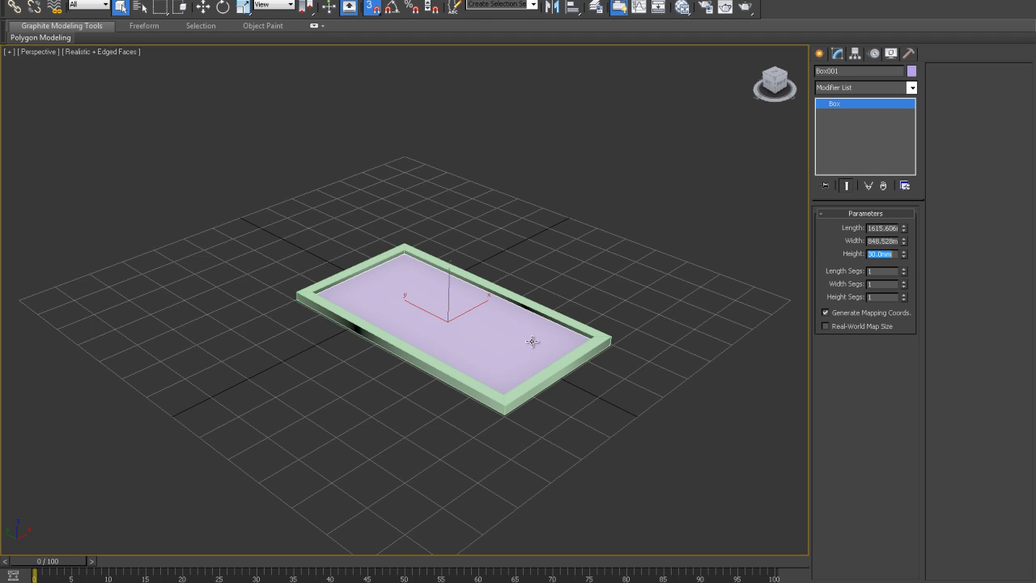
# Try to snap the box's top corner to the frame's upper inner corner, and undo the move.
pyautogui.click(202, 7)
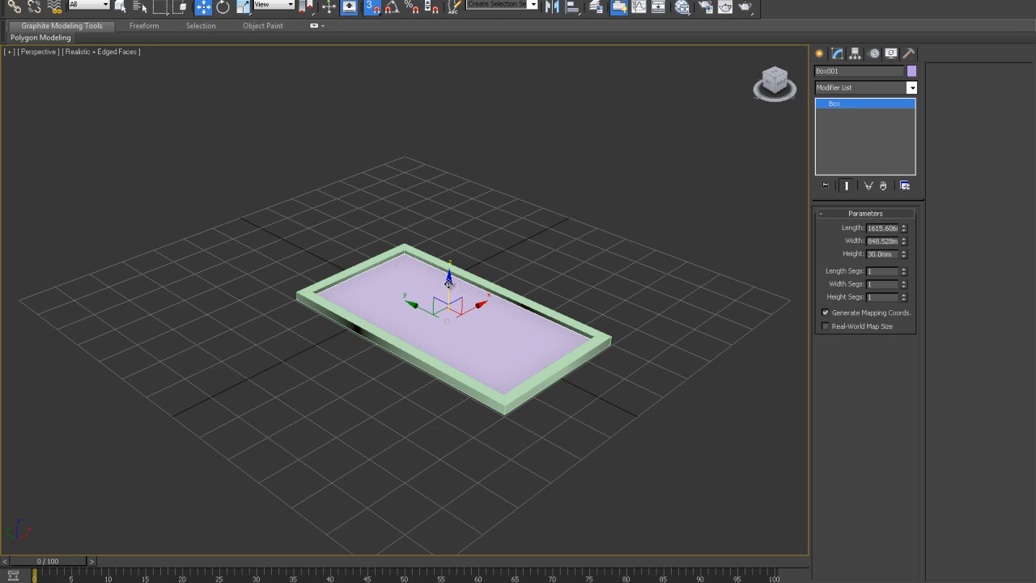
pyautogui.moveTo(404, 255); pyautogui.dragTo(404, 253)
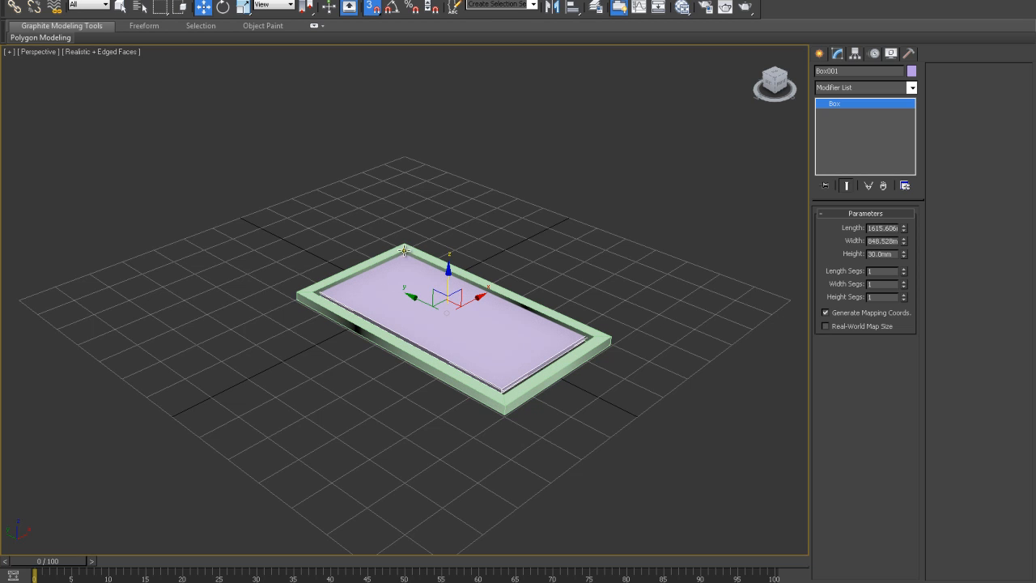
pyautogui.scroll(5, 423, 210)
pyautogui.scroll(-5, 424, 210)
pyautogui.moveTo(421, 196); pyautogui.dragTo(393, 363, button='middle')
pyautogui.scroll(2, 393, 363)
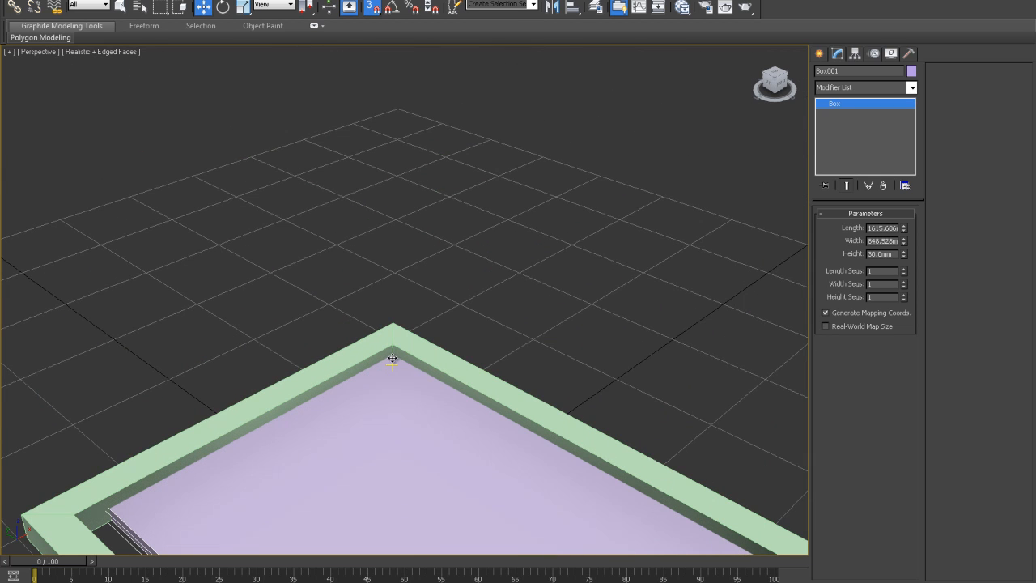
pyautogui.moveTo(393, 353); pyautogui.dragTo(389, 365)
pyautogui.scroll(-3, 391, 369)
pyautogui.hotkey('ctrl', 'z')
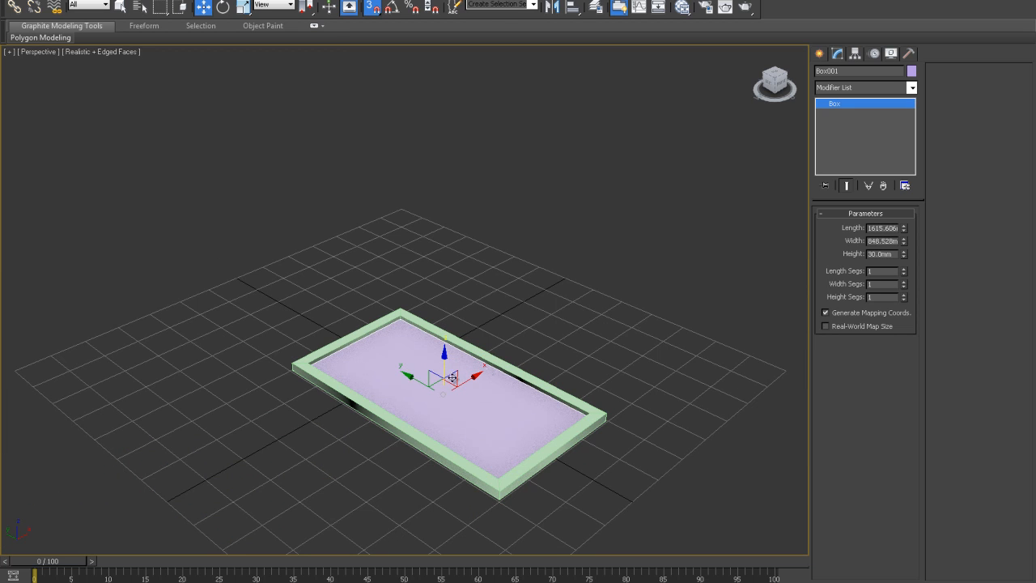
# Raise the box 30 mm along Z by snapping its top corner level with the frame's upper inner corner.
pyautogui.scroll(5, 398, 321)
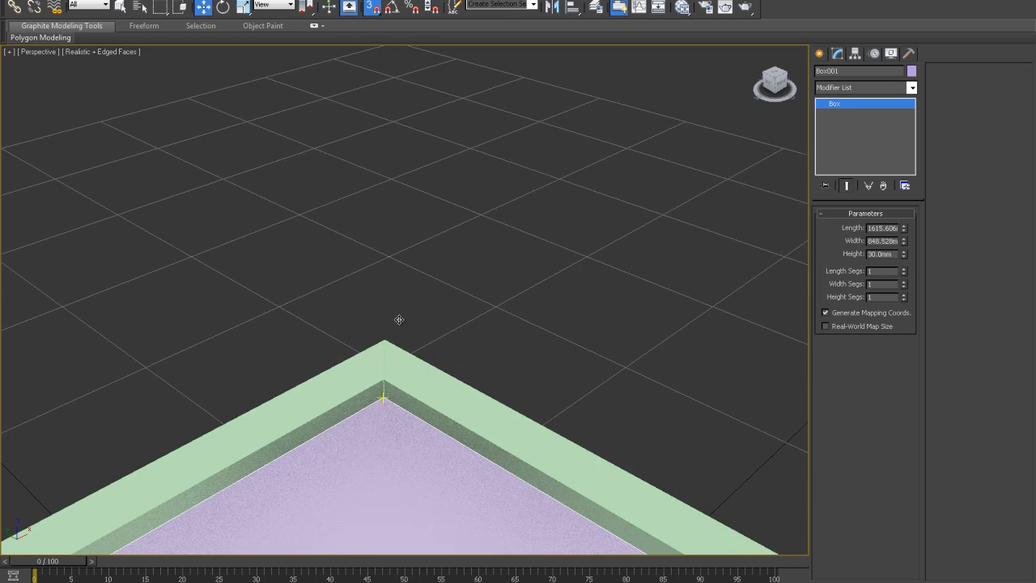
pyautogui.click(383, 398)
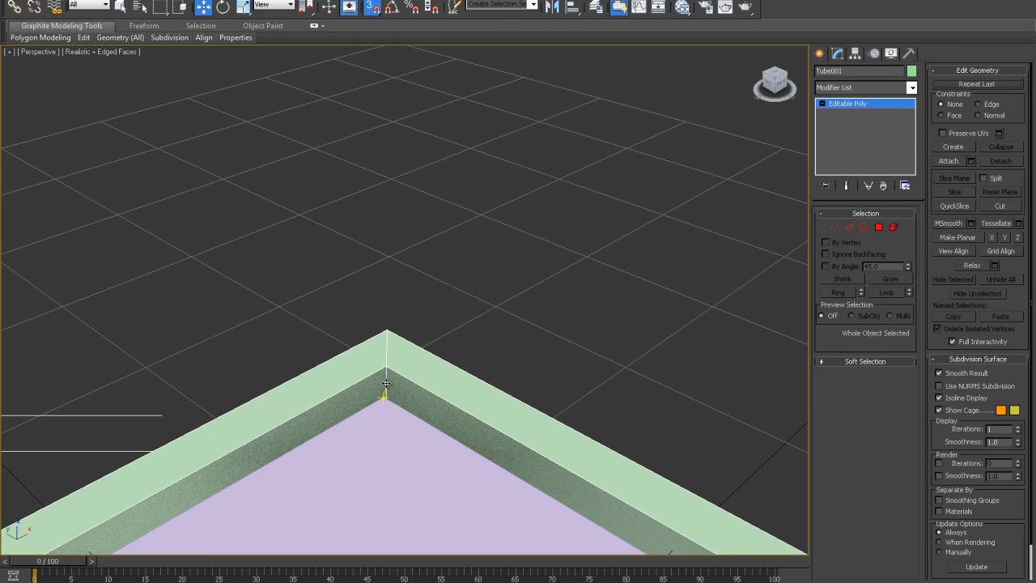
pyautogui.moveTo(384, 401); pyautogui.dragTo(384, 388)
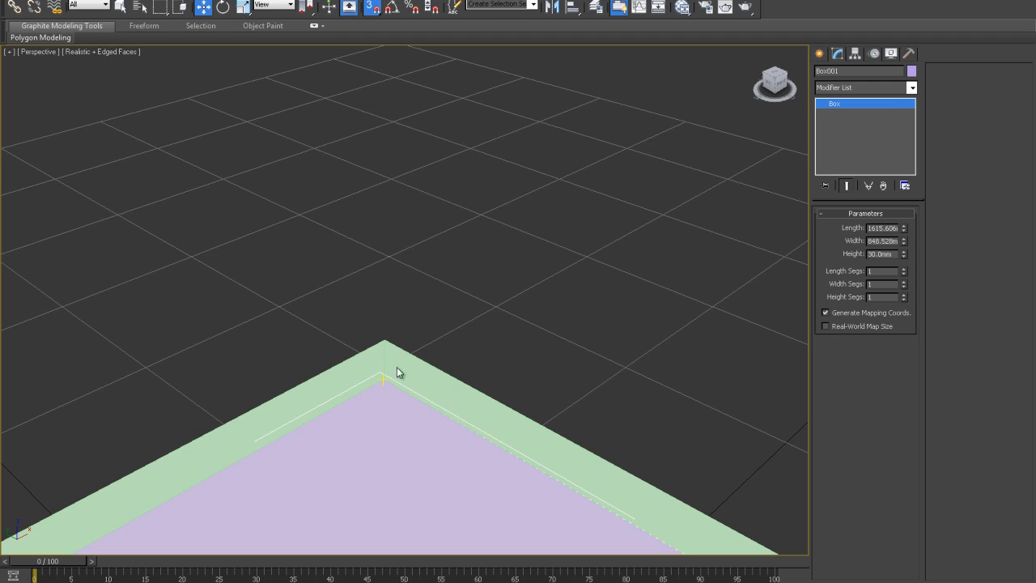
pyautogui.scroll(-6, 454, 250)
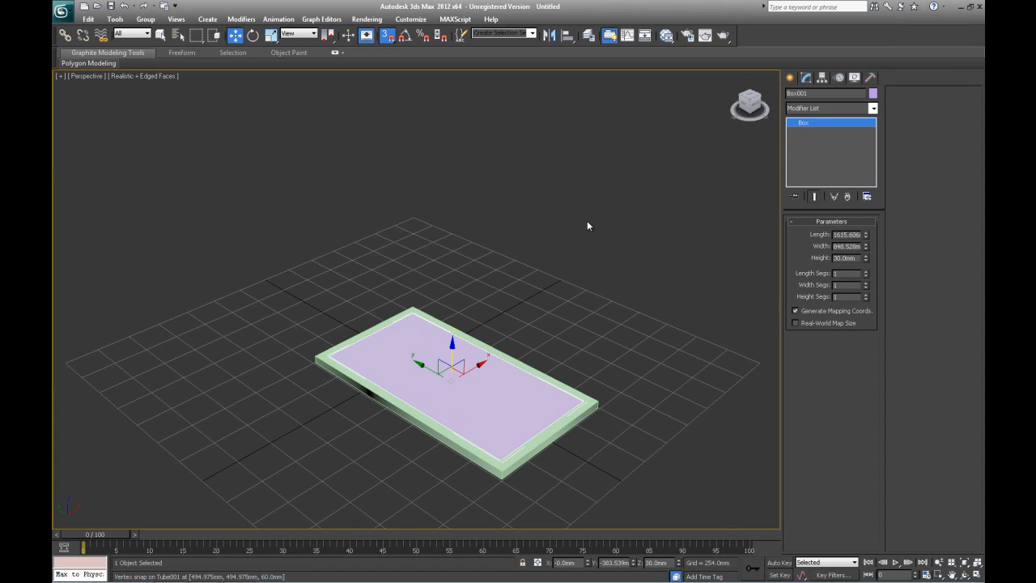
pyautogui.doubleClick(661, 562)
pyautogui.keyDown('alt'); pyautogui.moveTo(584, 231); pyautogui.dragTo(459, 233, button='middle'); pyautogui.keyUp('alt')
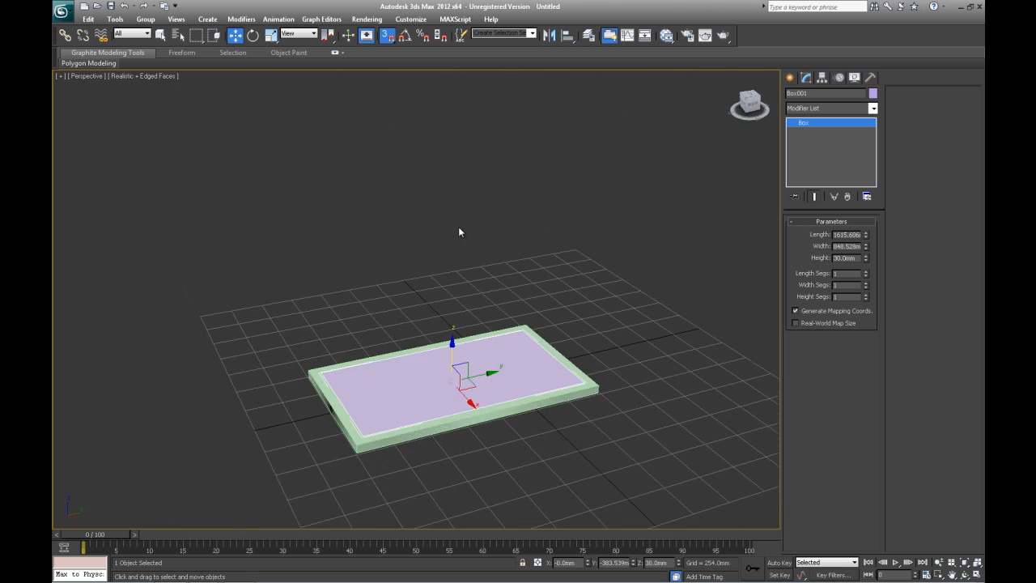
# Create a box beside the tabletop as a leg blank, about 301 mm long, 258 mm wide and 762 mm high.
pyautogui.keyDown('alt'); pyautogui.moveTo(446, 289); pyautogui.dragTo(486, 318, button='middle'); pyautogui.keyUp('alt')
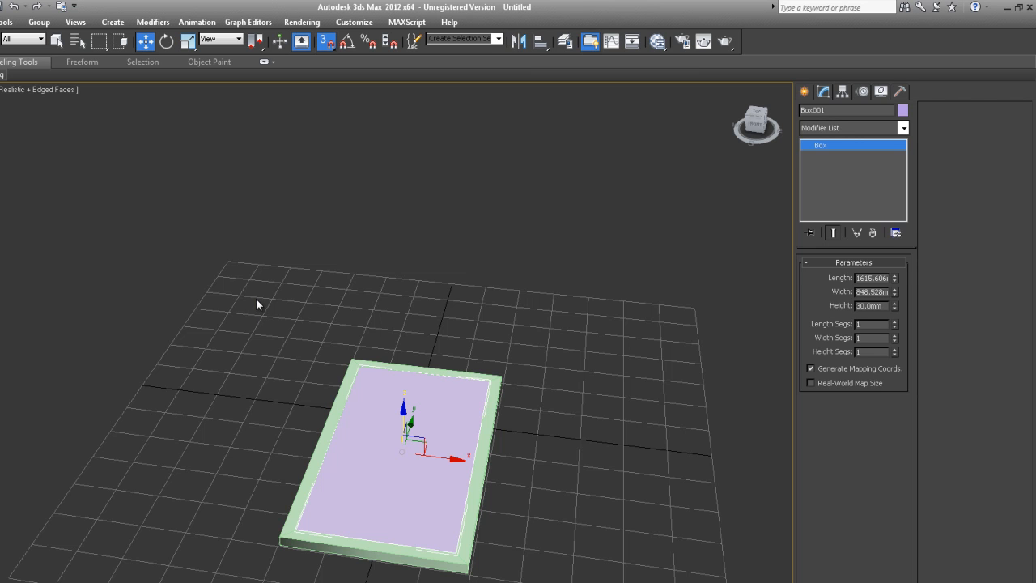
pyautogui.keyDown('alt'); pyautogui.moveTo(272, 298); pyautogui.dragTo(218, 288, button='middle'); pyautogui.keyUp('alt')
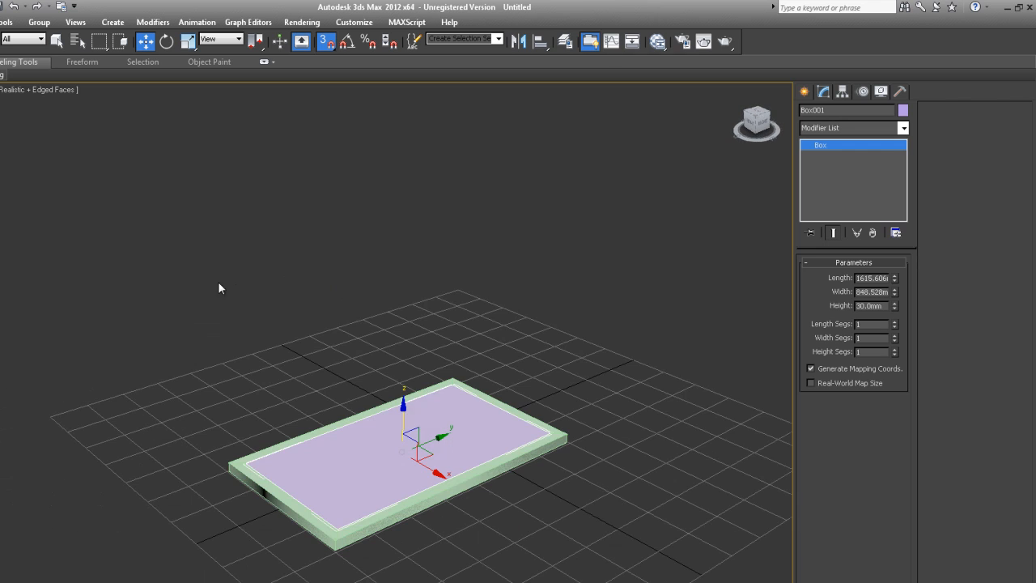
pyautogui.click(805, 92)
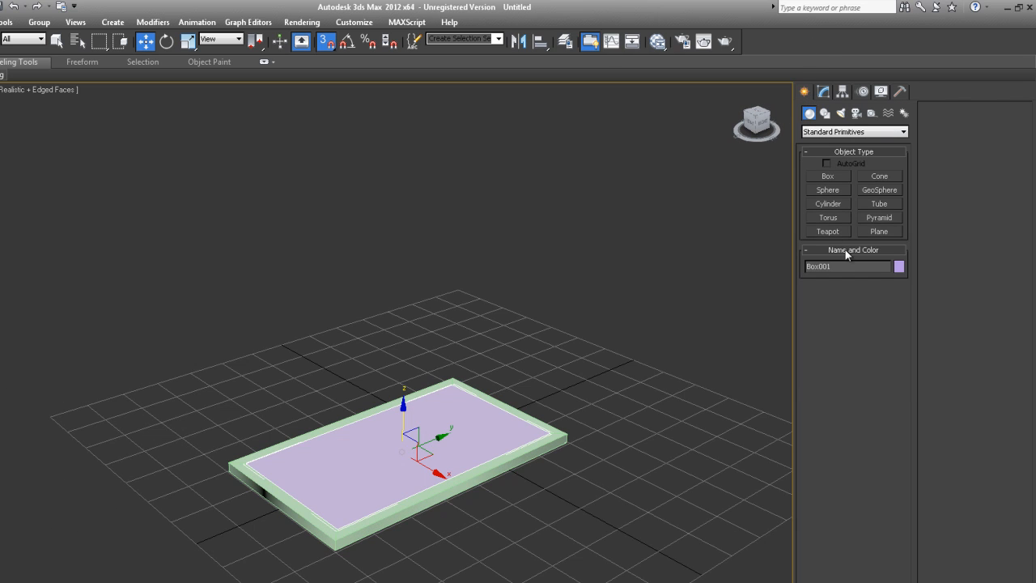
pyautogui.click(843, 174)
pyautogui.moveTo(640, 490); pyautogui.dragTo(646, 532)
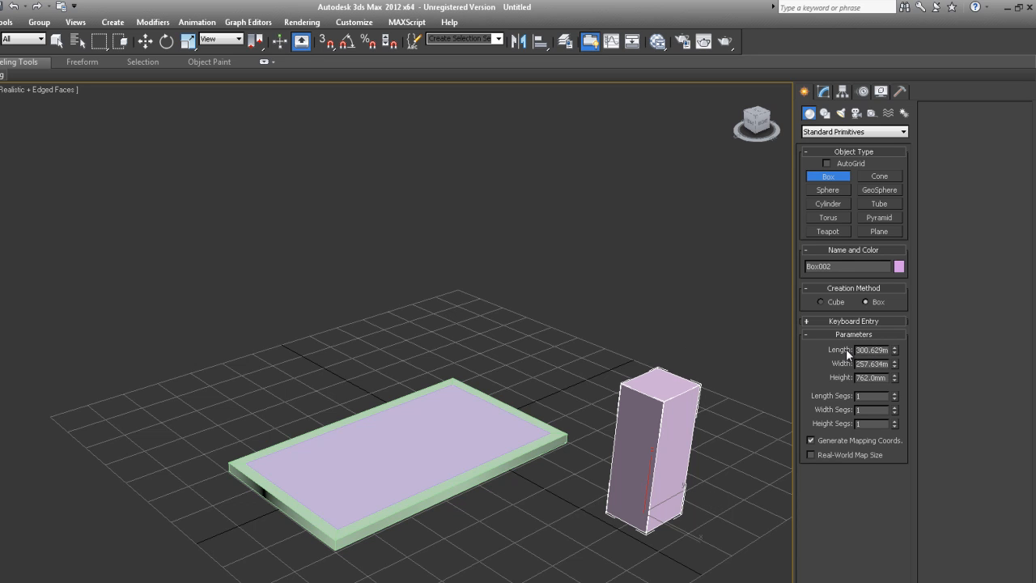
# Set the leg box's length and height to 500 mm.
pyautogui.doubleClick(878, 350)
pyautogui.write('500')
pyautogui.press('Return')
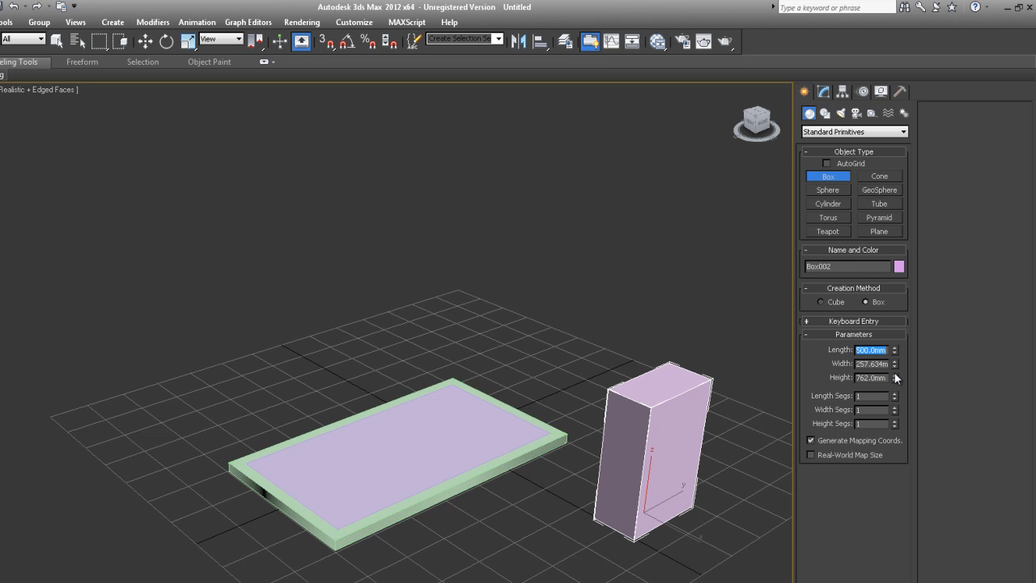
pyautogui.doubleClick(871, 378)
pyautogui.write('500')
pyautogui.press('Return')
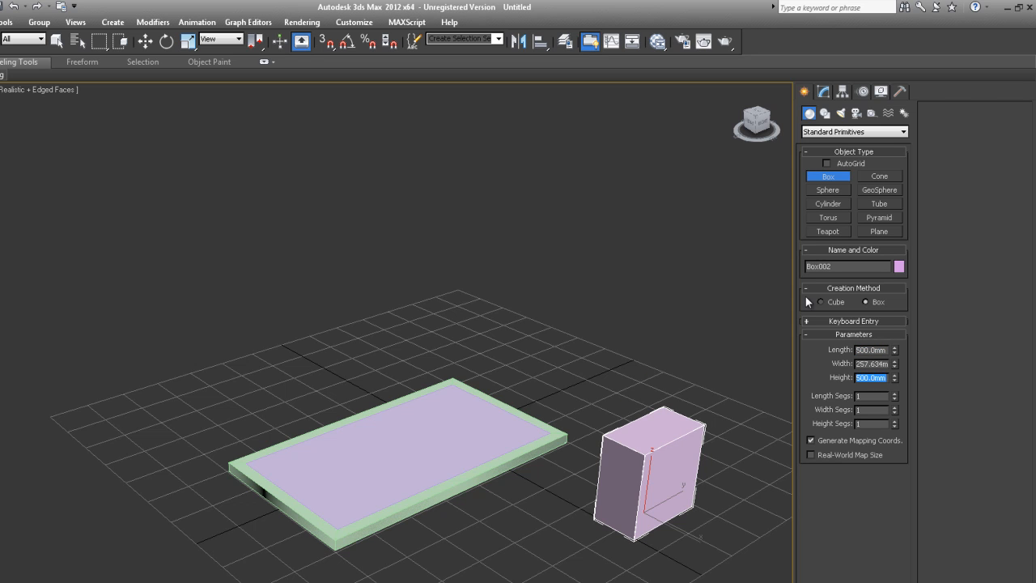
# Set the leg box's height to 350 mm.
pyautogui.doubleClick(871, 378)
pyautogui.write('350')
pyautogui.press('Return')
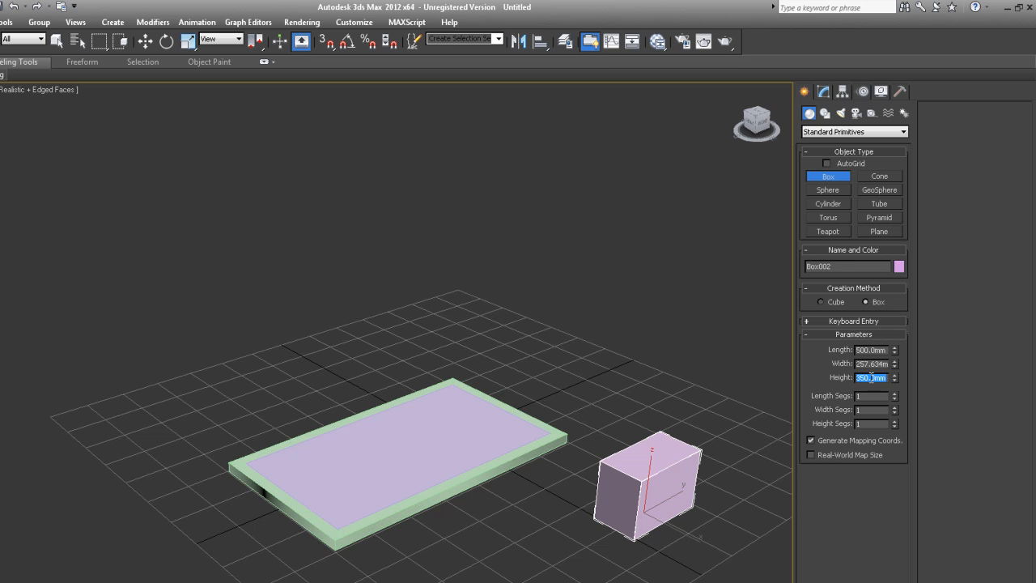
# Set the leg box's width and length to 100 mm.
pyautogui.doubleClick(870, 363)
pyautogui.write('100')
pyautogui.press('Return')
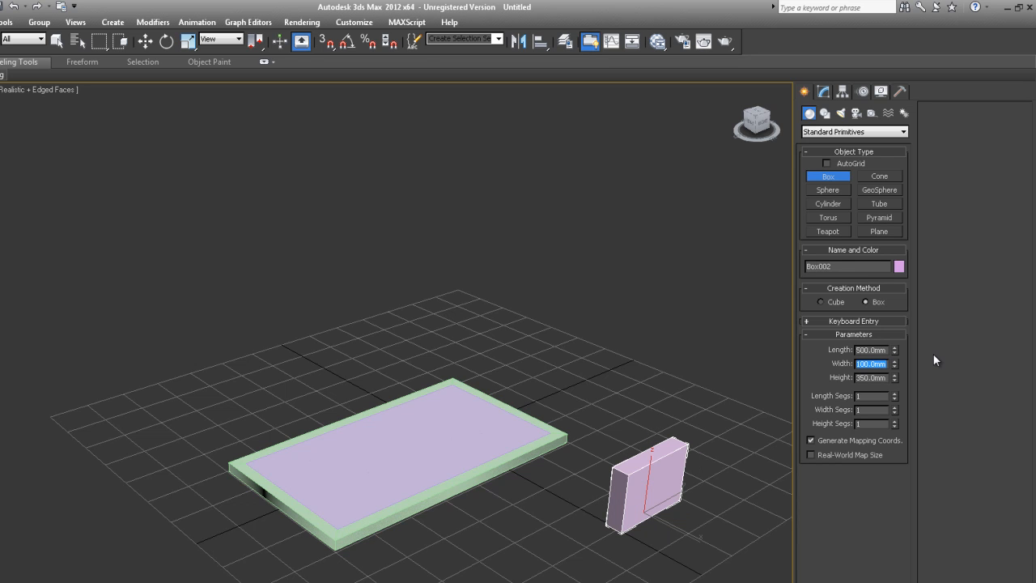
pyautogui.doubleClick(873, 349)
pyautogui.write('100')
pyautogui.press('Return')
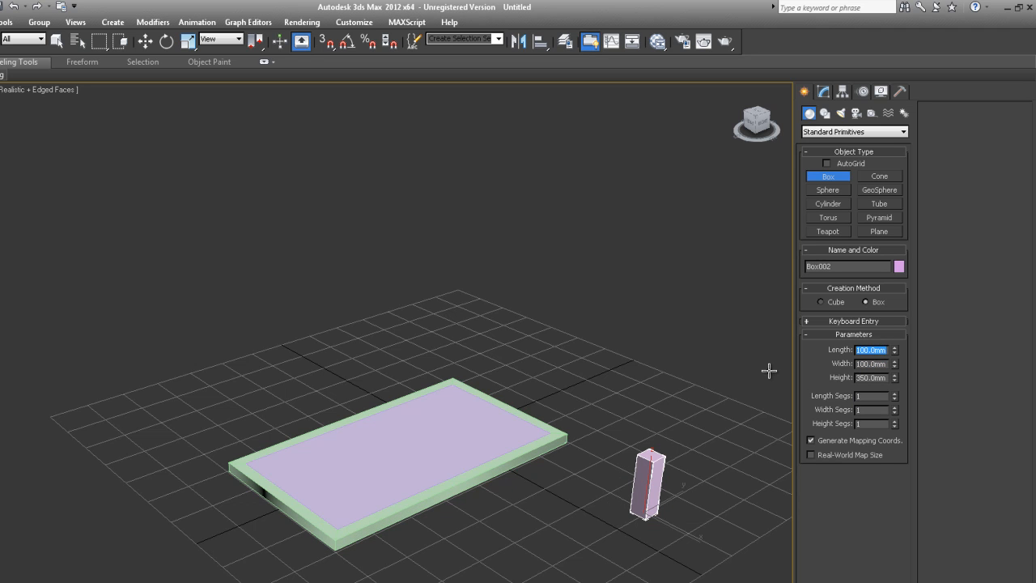
# Set the leg box's length and width to 50 mm.
pyautogui.doubleClick(873, 351)
pyautogui.write('50')
pyautogui.press('Return')
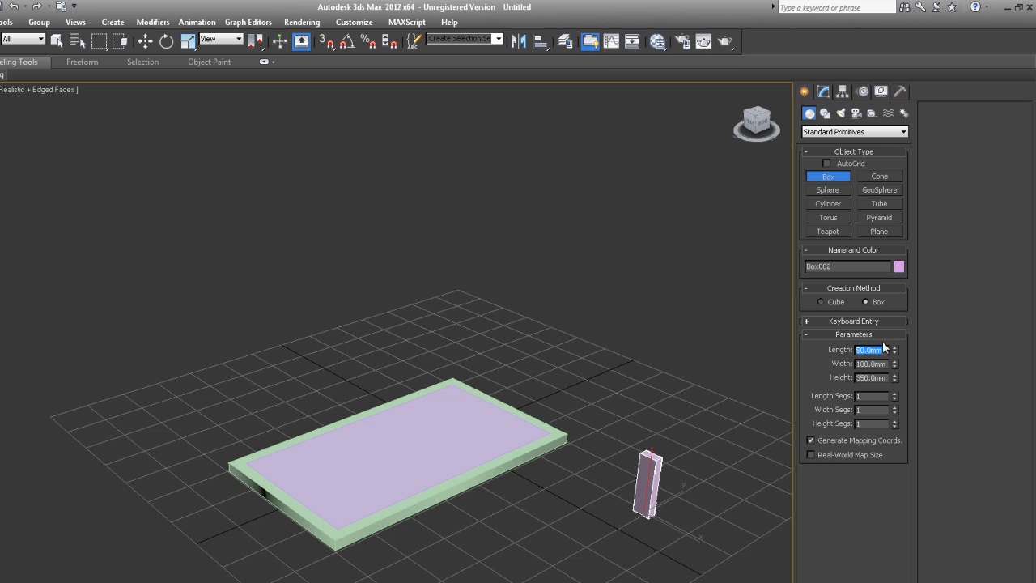
pyautogui.click(879, 364)
pyautogui.doubleClick(879, 365)
pyautogui.write('50')
pyautogui.press('Return')
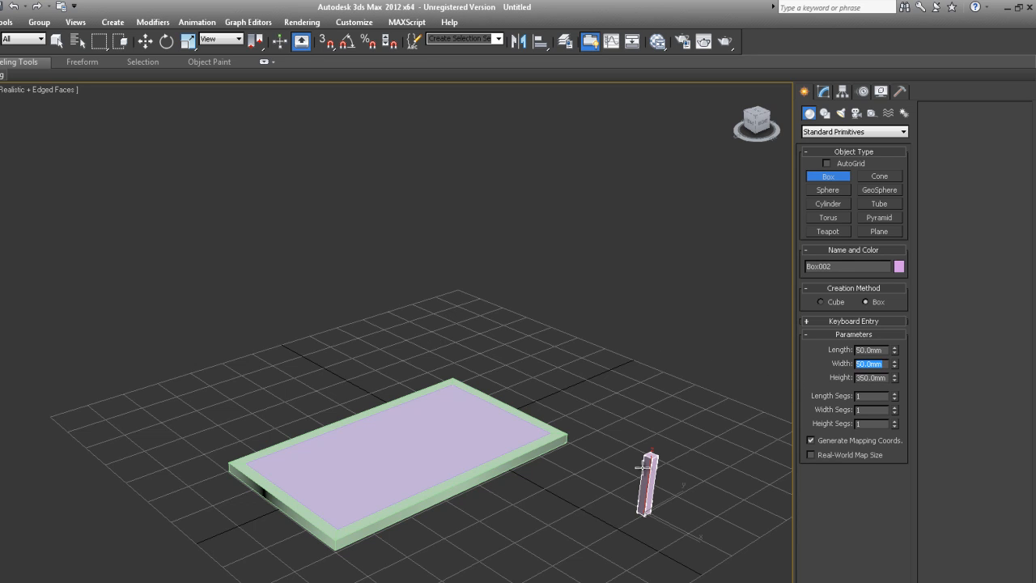
# Increase the leg box's height segments to 14.
pyautogui.click(895, 421)
pyautogui.click(895, 421)
pyautogui.click(895, 421)
pyautogui.click(895, 421)
pyautogui.click(895, 421)
pyautogui.click(895, 421)
pyautogui.click(895, 421)
pyautogui.click(895, 421)
pyautogui.click(895, 421)
pyautogui.click(895, 421)
pyautogui.click(895, 420)
pyautogui.click(895, 420)
pyautogui.click(895, 420)
# Apply a Taper modifier to the leg box.
pyautogui.click(826, 90)
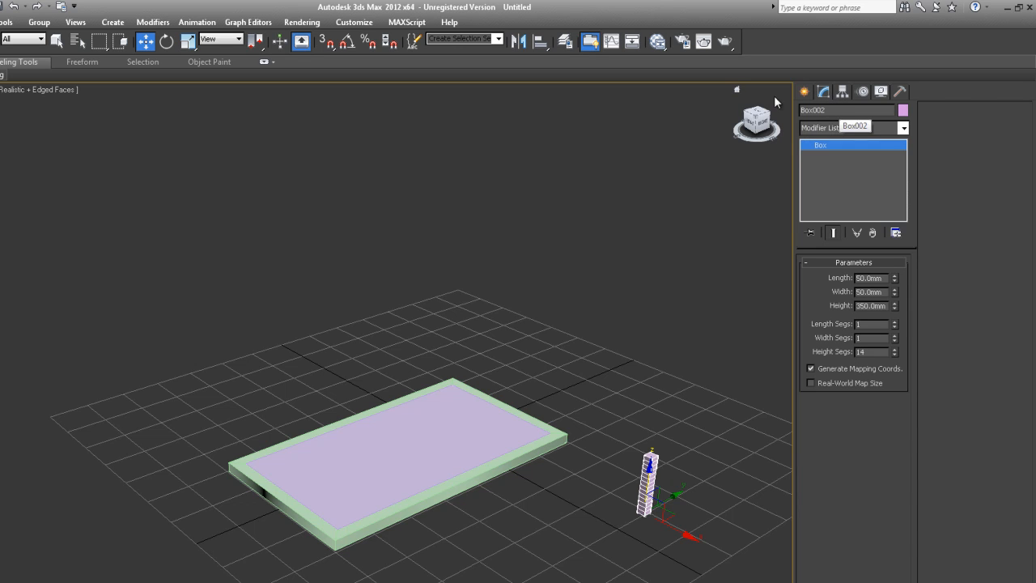
pyautogui.click(904, 128)
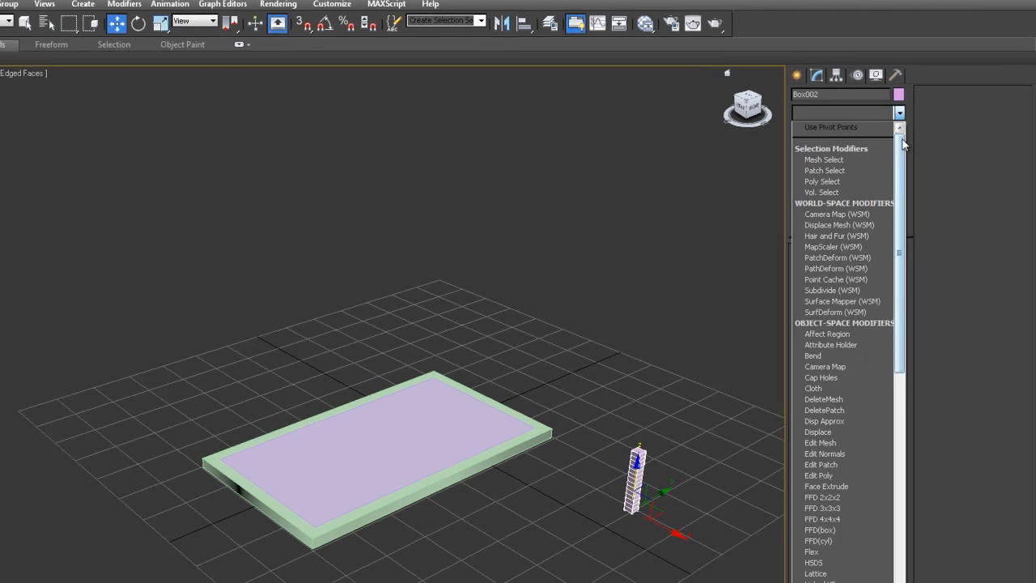
pyautogui.scroll(-10, 871, 518)
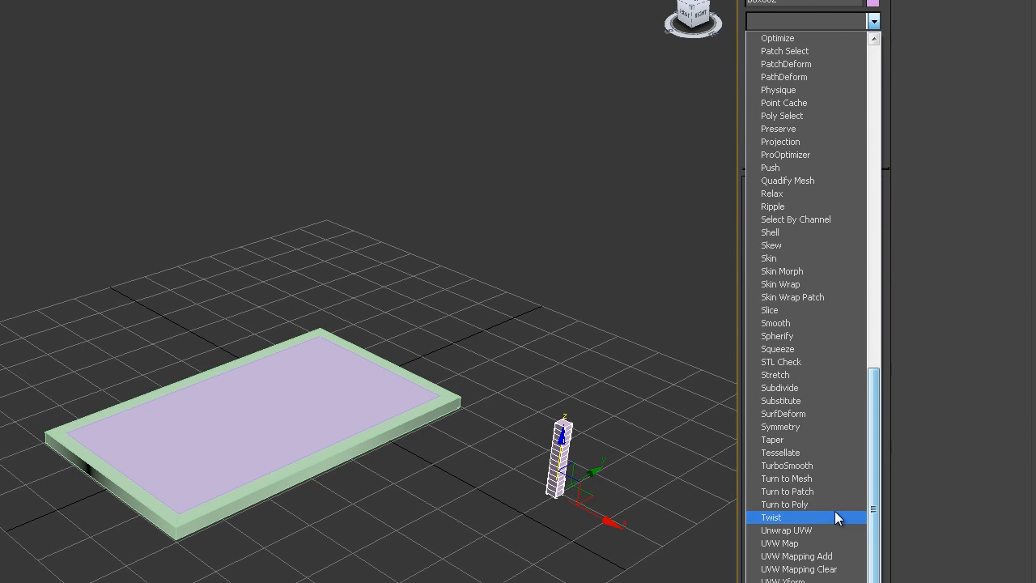
pyautogui.click(805, 439)
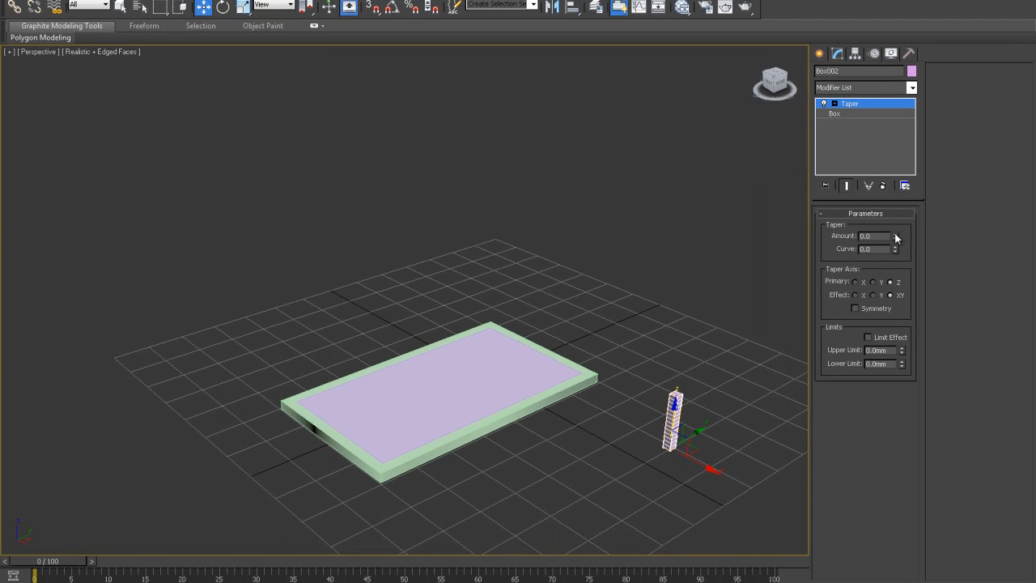
# Try out the leg's taper amount, undo it, and bulge the leg with a taper curve of 2.97.
pyautogui.moveTo(895, 236); pyautogui.dragTo(890, 416)
pyautogui.hotkey('ctrl', 'z')
pyautogui.moveTo(895, 249); pyautogui.dragTo(914, 81)
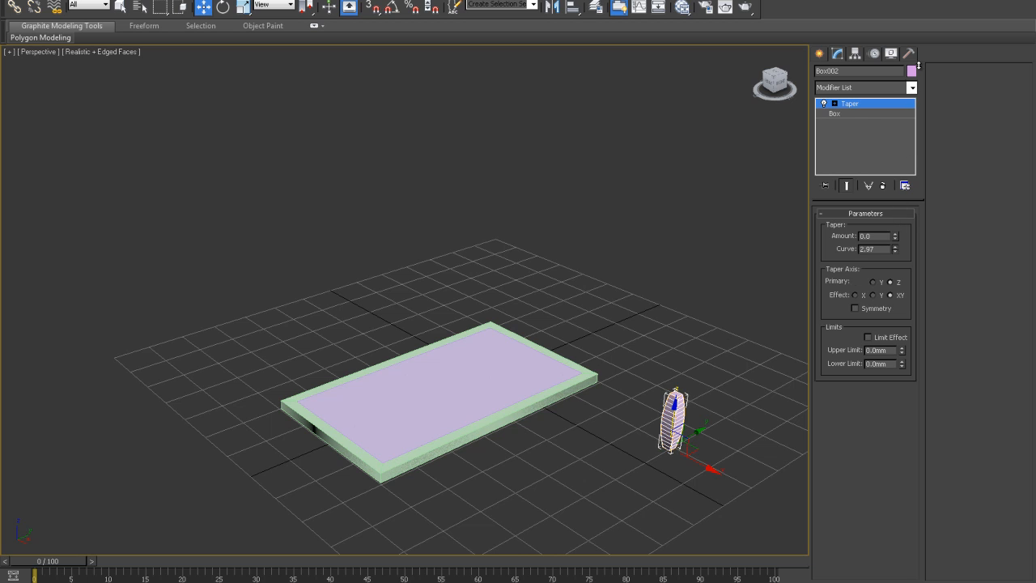
pyautogui.moveTo(896, 236)
pyautogui.mouseDown()
pyautogui.moveTo(890, 296)
pyautogui.moveTo(888, 141)
pyautogui.moveTo(901, 50)
pyautogui.moveTo(884, 237)
pyautogui.mouseUp()
pyautogui.rightClick(884, 238)
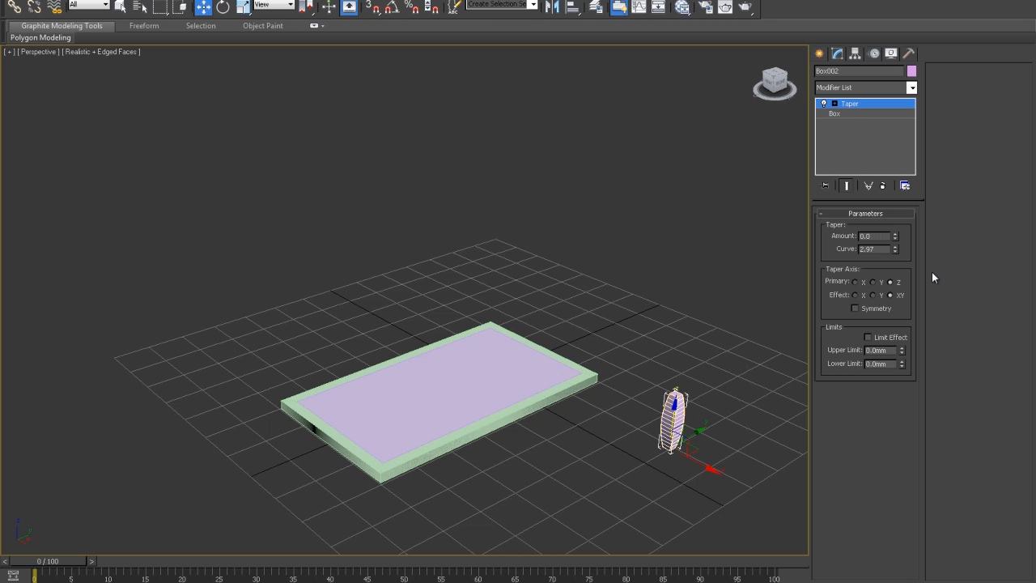
# Try other primary and effect axes for the leg's taper, and return to primary axis Z with effect XY.
pyautogui.click(872, 282)
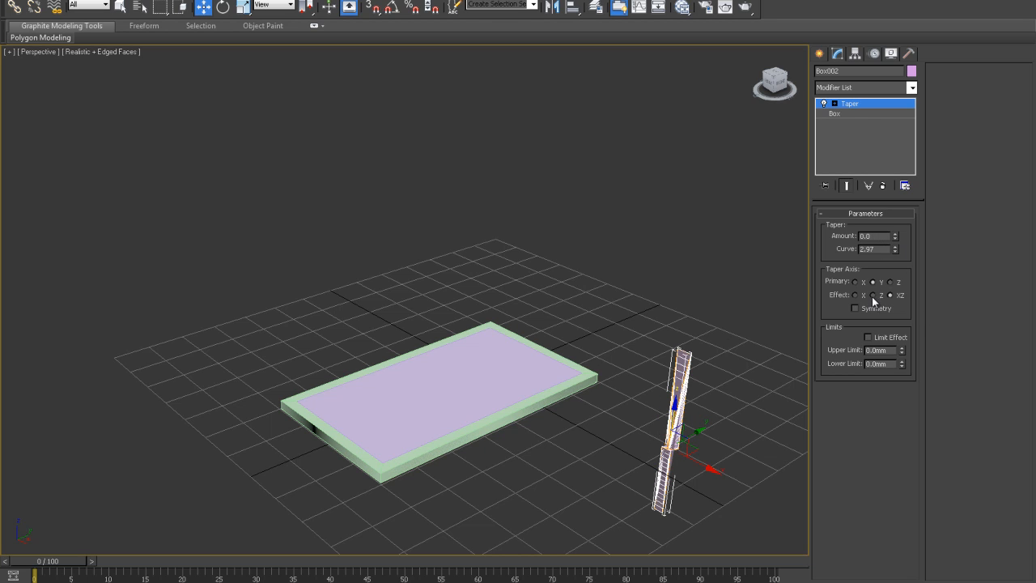
pyautogui.click(872, 295)
pyautogui.click(855, 294)
pyautogui.click(856, 281)
pyautogui.click(873, 281)
pyautogui.click(873, 294)
pyautogui.click(890, 295)
pyautogui.click(890, 282)
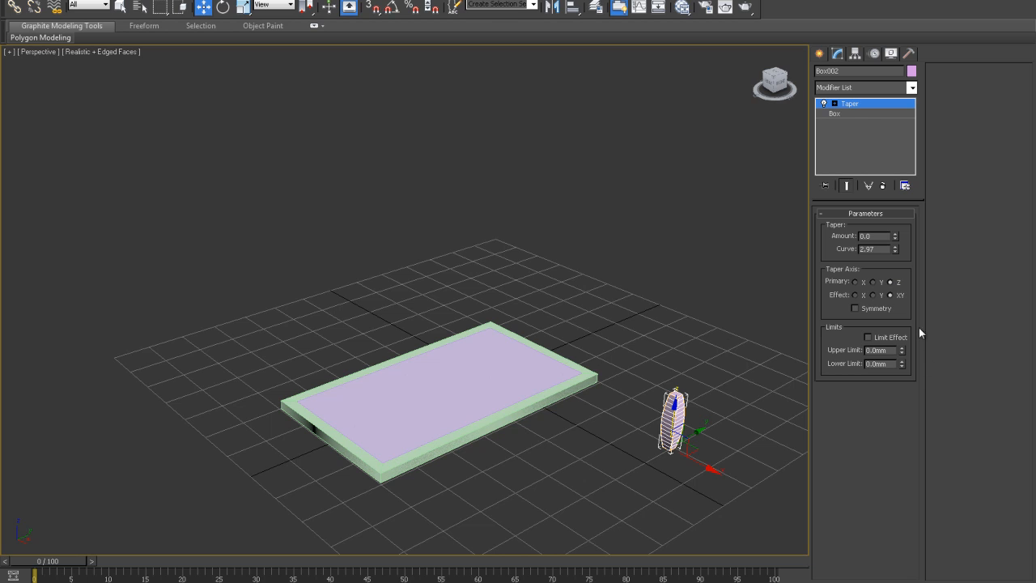
# Experiment with the taper's curve and upper limit, and pinch the leg's middle with a curve of -1.62.
pyautogui.moveTo(896, 252); pyautogui.dragTo(920, 517)
pyautogui.hotkey('ctrl', 'z')
pyautogui.moveTo(904, 350); pyautogui.dragTo(906, 283)
pyautogui.moveTo(895, 249); pyautogui.dragTo(895, 202)
pyautogui.hotkey('ctrl', 'z')
pyautogui.rightClick(901, 350)
pyautogui.moveTo(895, 250); pyautogui.dragTo(904, 533)
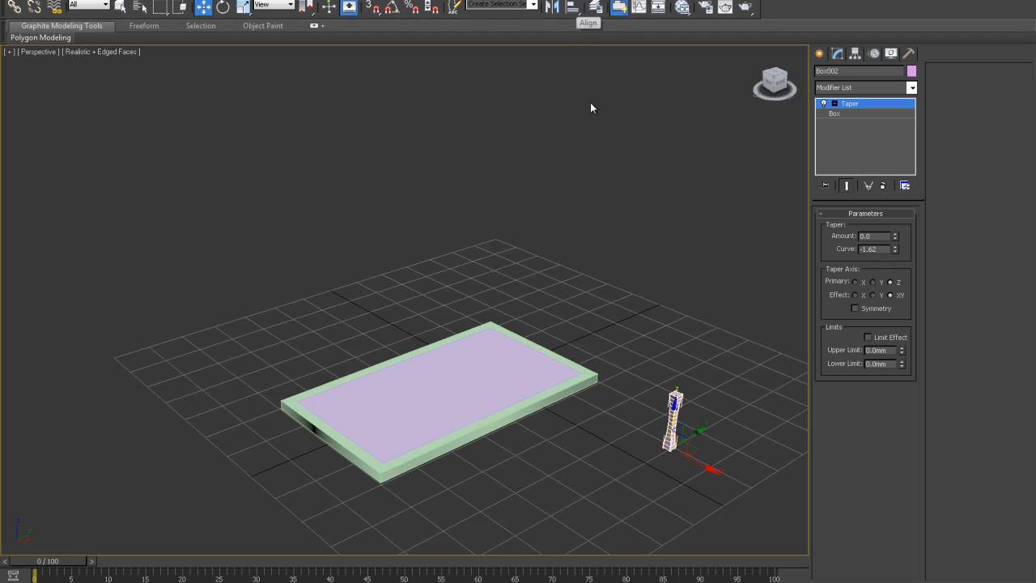
# Align the leg to the tabletop frame, center to center in X and Y.
pyautogui.click(573, 8)
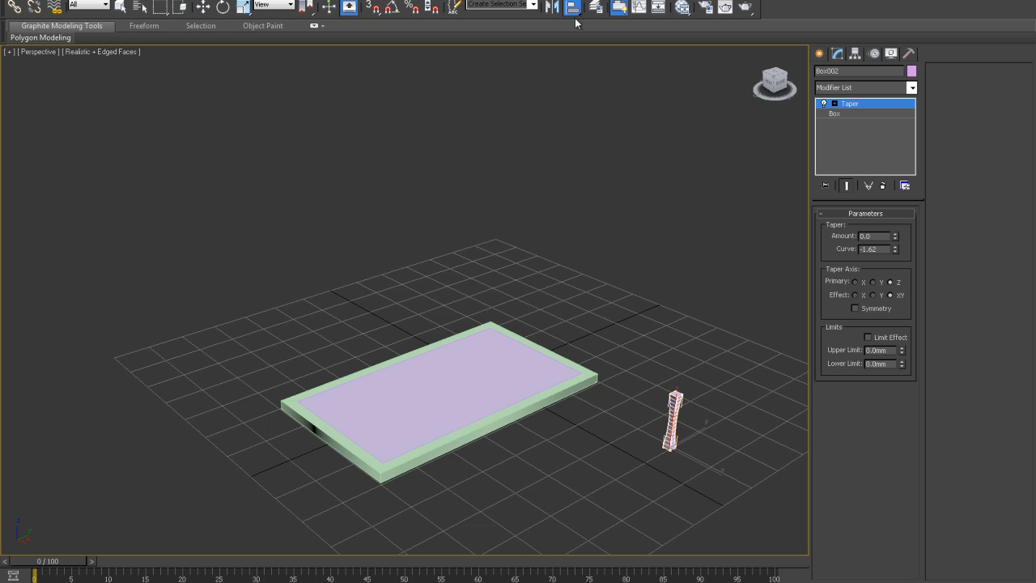
pyautogui.click(435, 452)
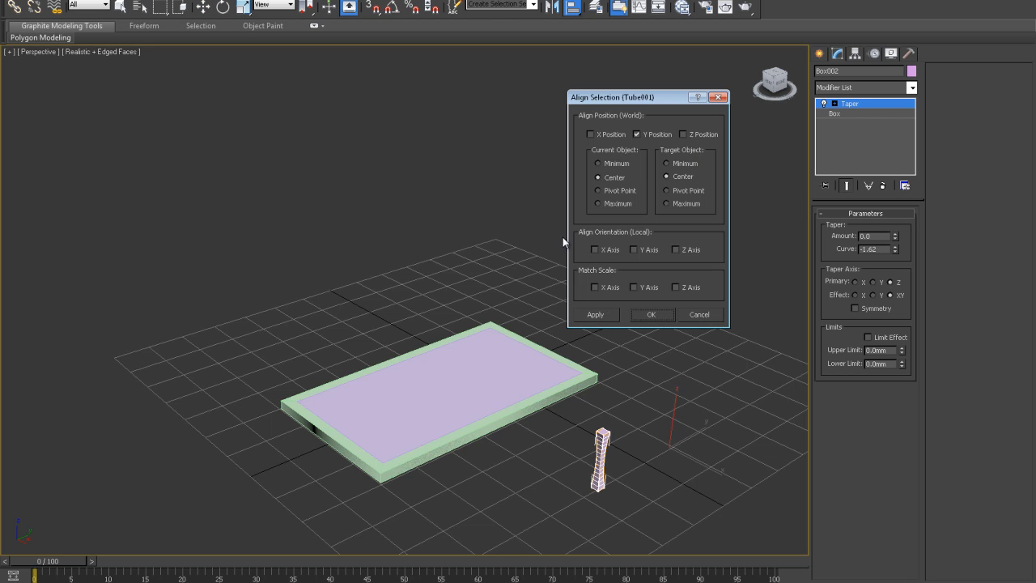
pyautogui.click(595, 135)
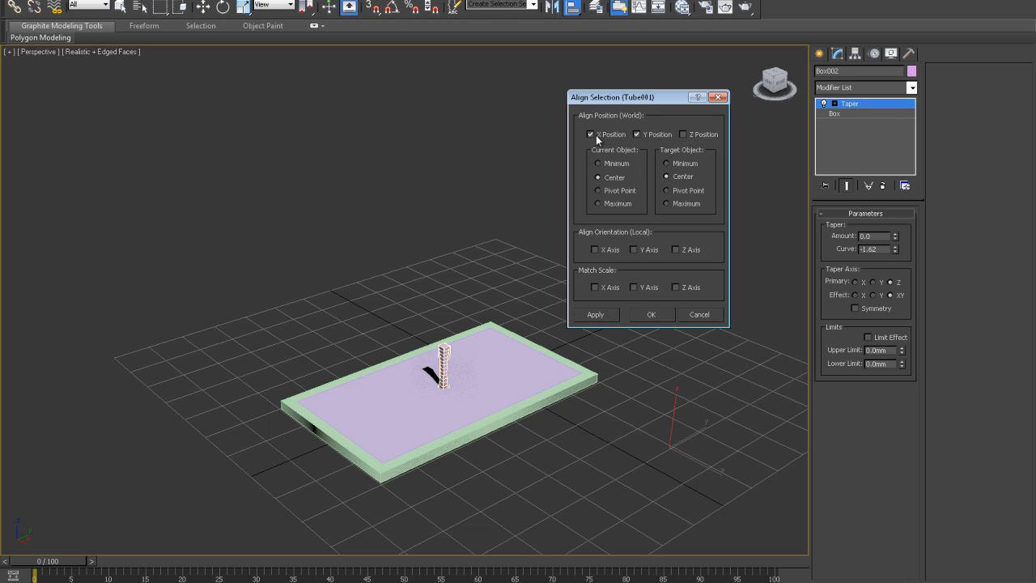
pyautogui.click(611, 315)
# Align the leg's minimum to the frame's minimum in Y.
pyautogui.click(637, 134)
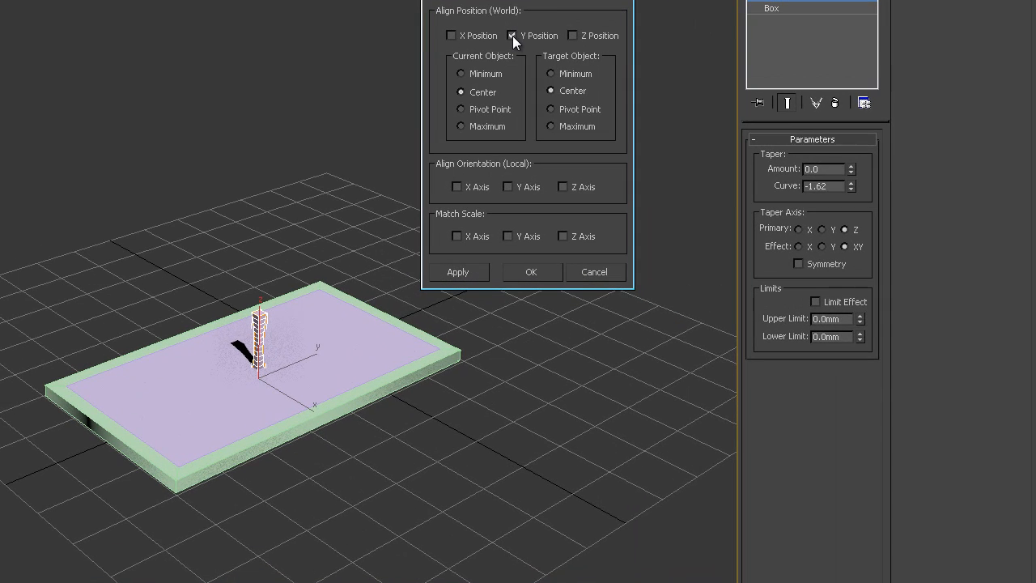
pyautogui.click(460, 73)
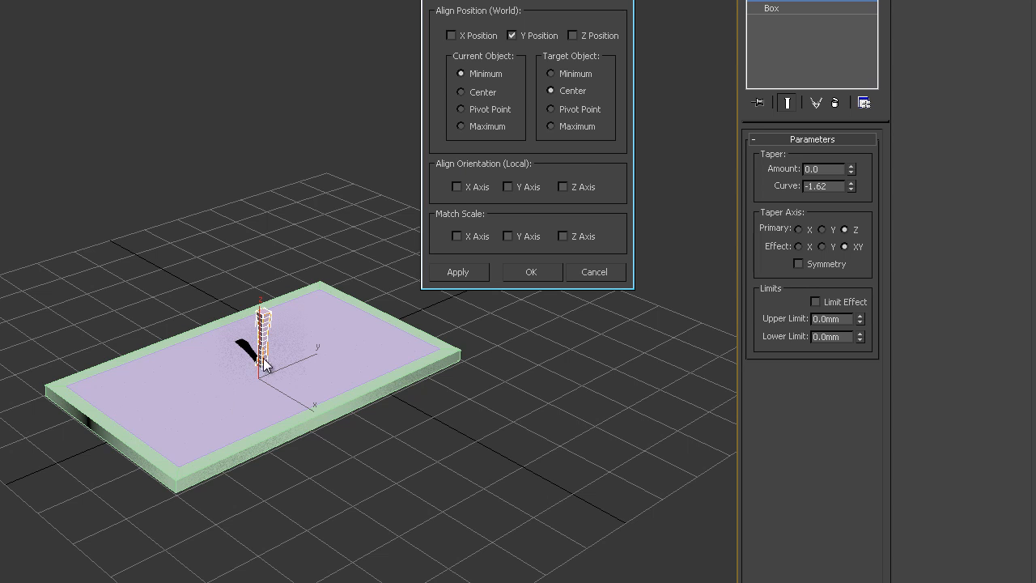
pyautogui.click(551, 73)
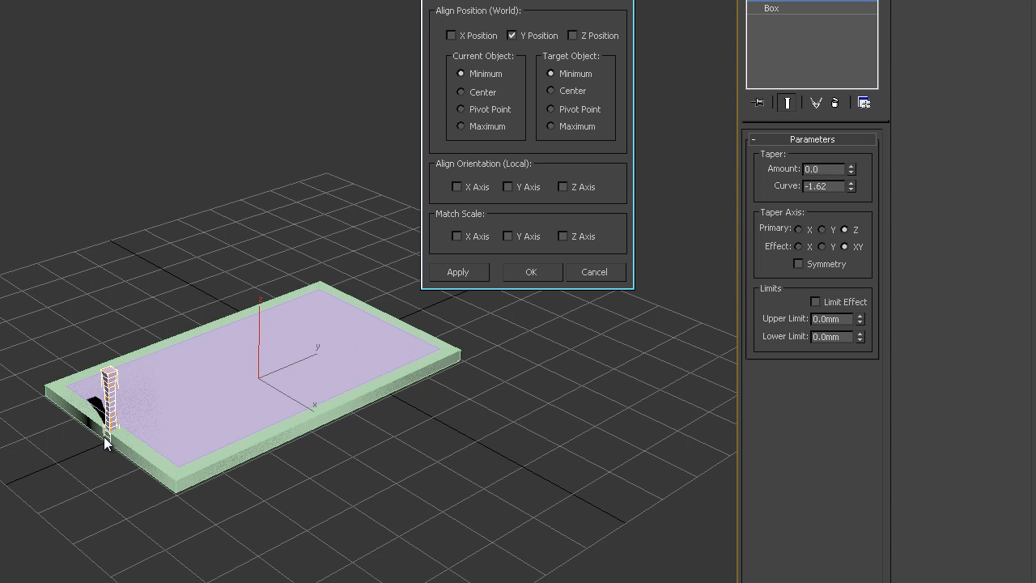
pyautogui.click(463, 271)
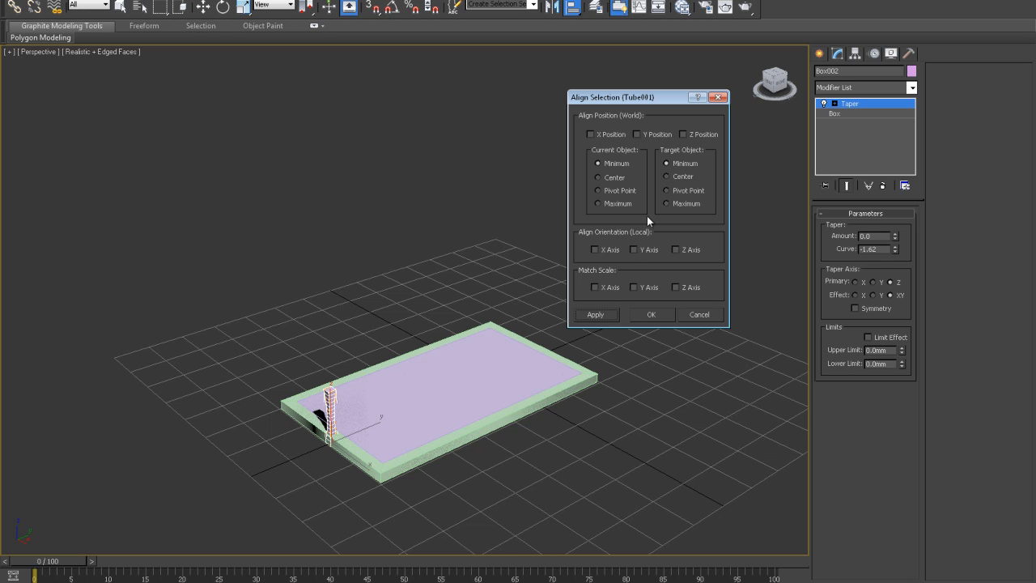
# Align the leg's maximum to the frame's maximum in X so it sits at the front corner.
pyautogui.click(591, 134)
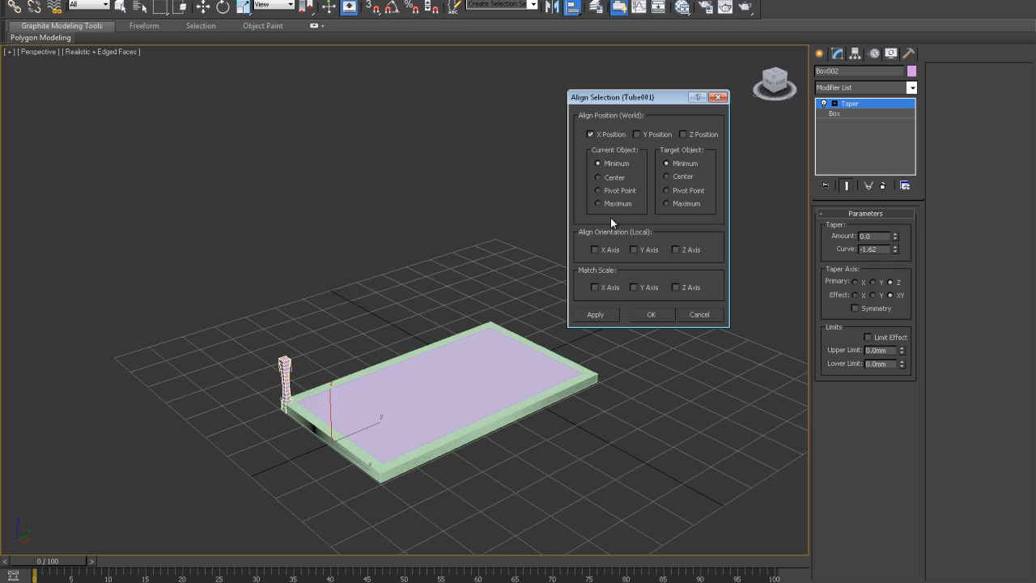
pyautogui.click(598, 203)
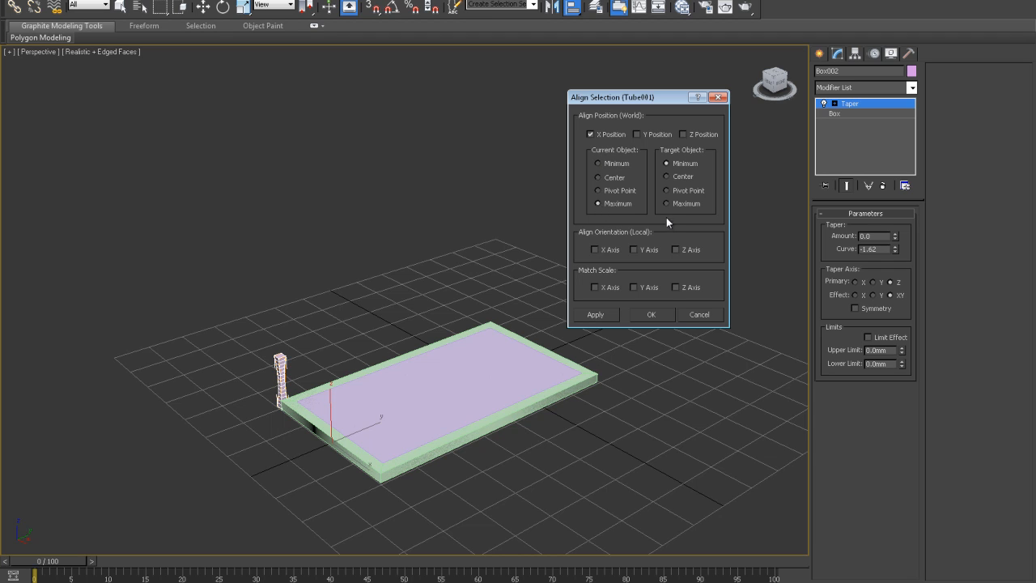
pyautogui.click(666, 204)
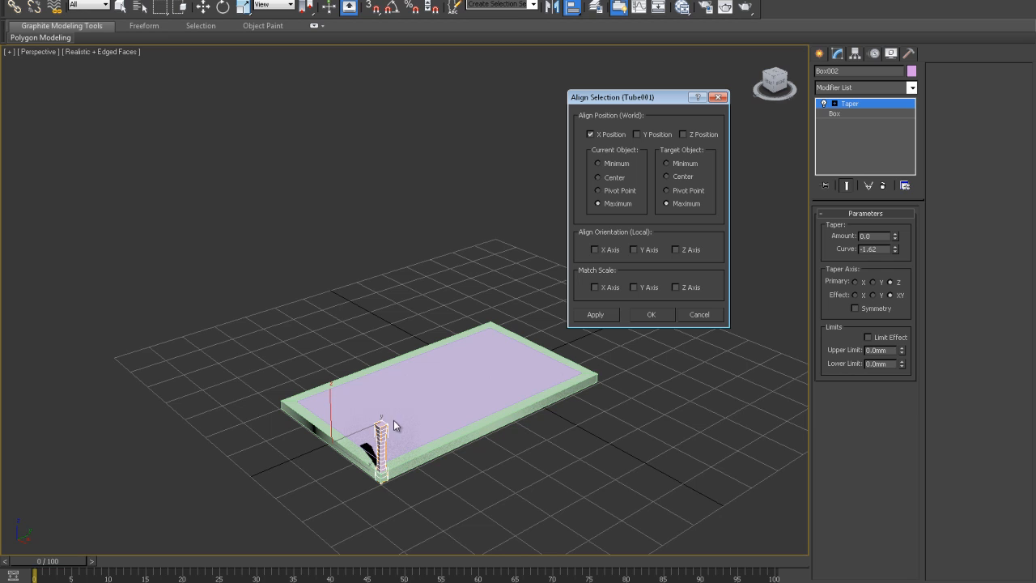
pyautogui.click(595, 315)
# Align the leg's maximum to the frame's minimum in Z so it stands under the tabletop, and finish the alignment.
pyautogui.click(683, 135)
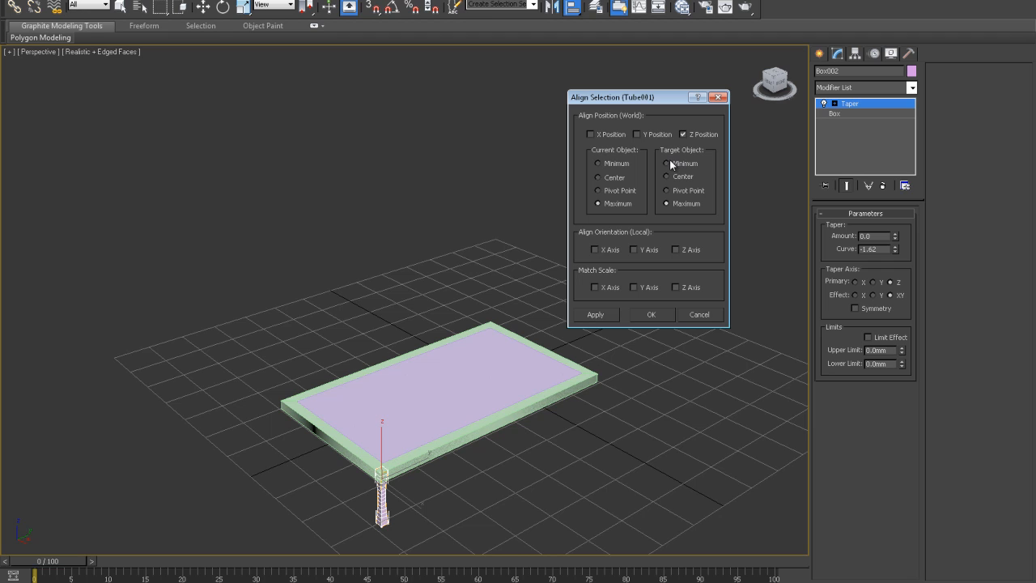
pyautogui.click(665, 163)
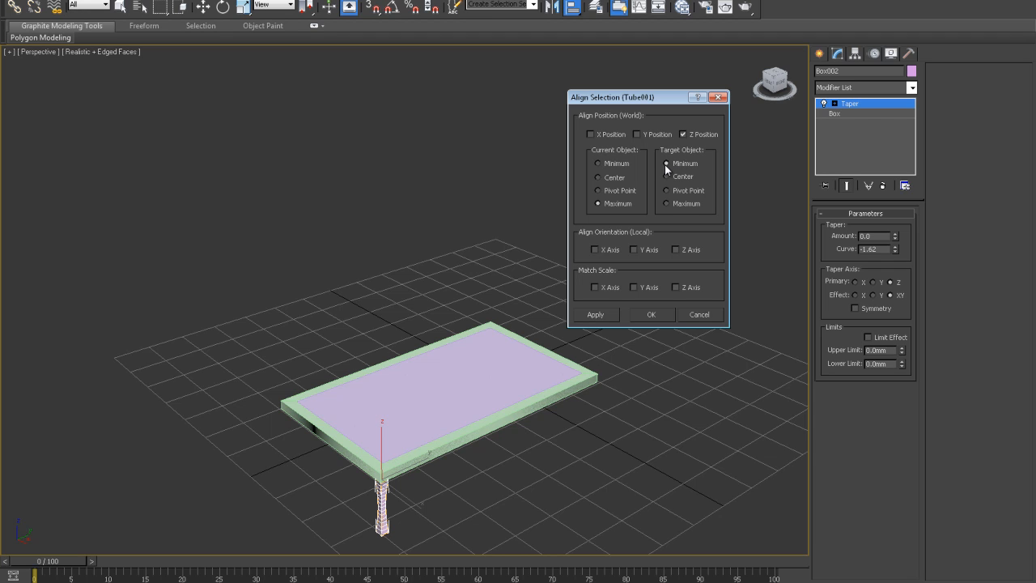
pyautogui.click(667, 203)
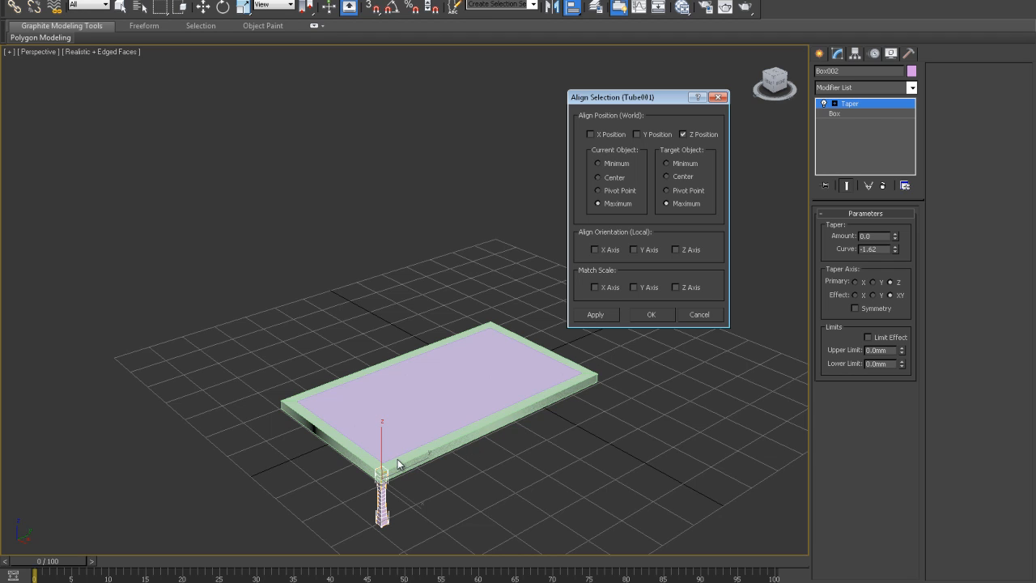
pyautogui.click(666, 164)
pyautogui.click(595, 315)
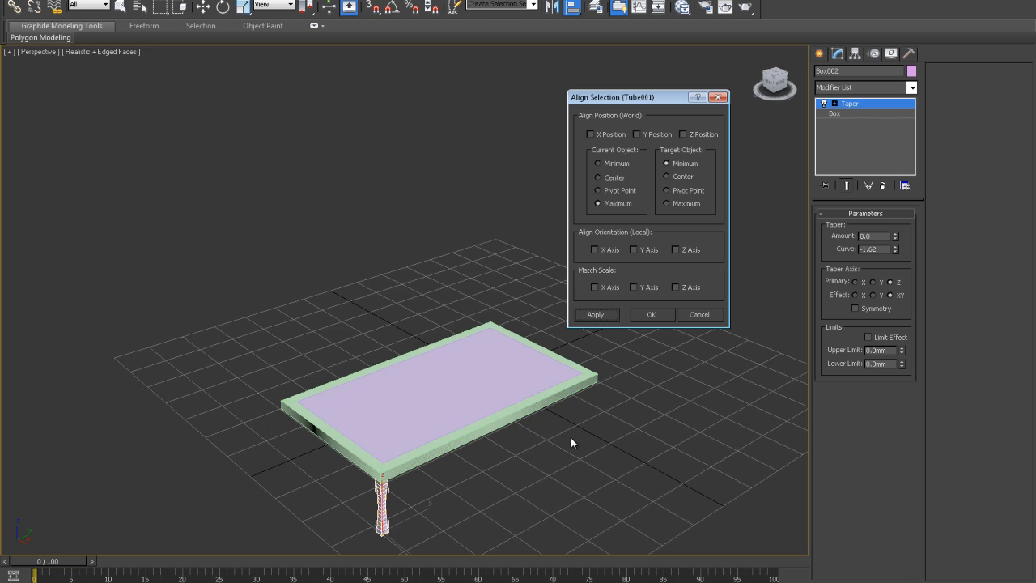
pyautogui.click(652, 315)
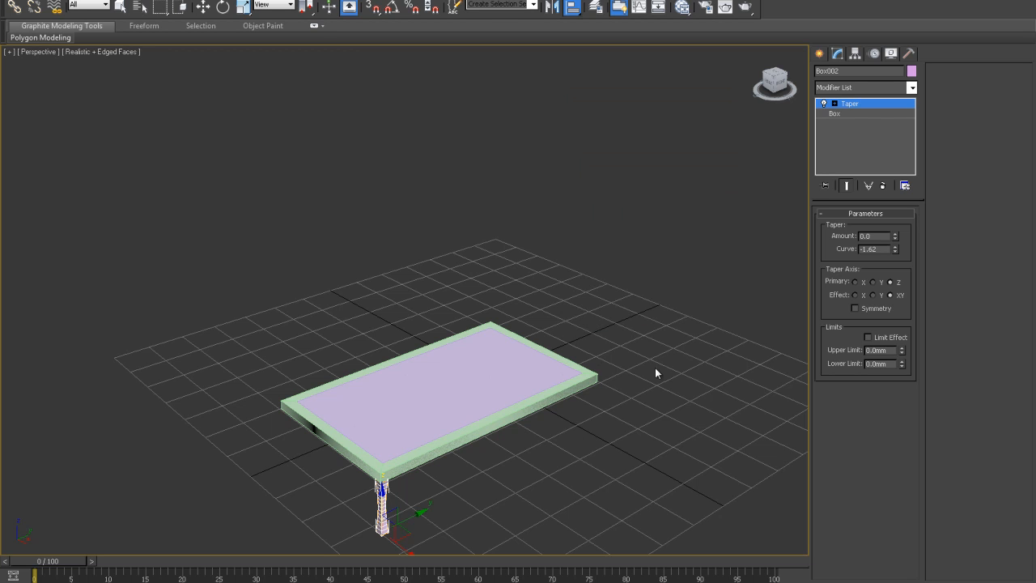
# Clone the corner leg as an instance along Y and move it near the other end of the tabletop's long side.
pyautogui.keyDown('alt'); pyautogui.moveTo(599, 459); pyautogui.dragTo(555, 451, button='middle'); pyautogui.keyUp('alt')
pyautogui.scroll(1, 555, 445)
pyautogui.scroll(-6, 493, 505)
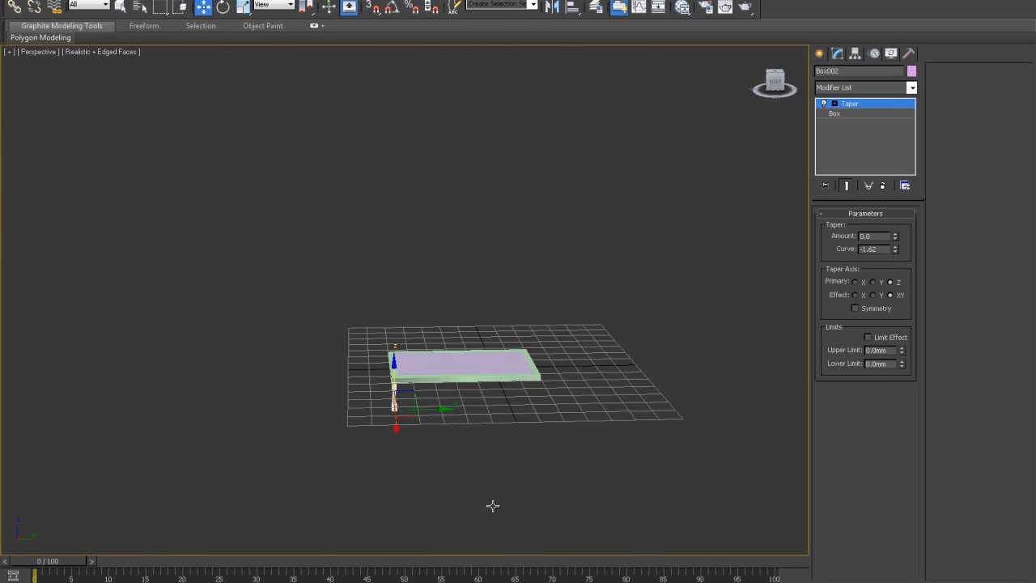
pyautogui.scroll(3, 493, 500)
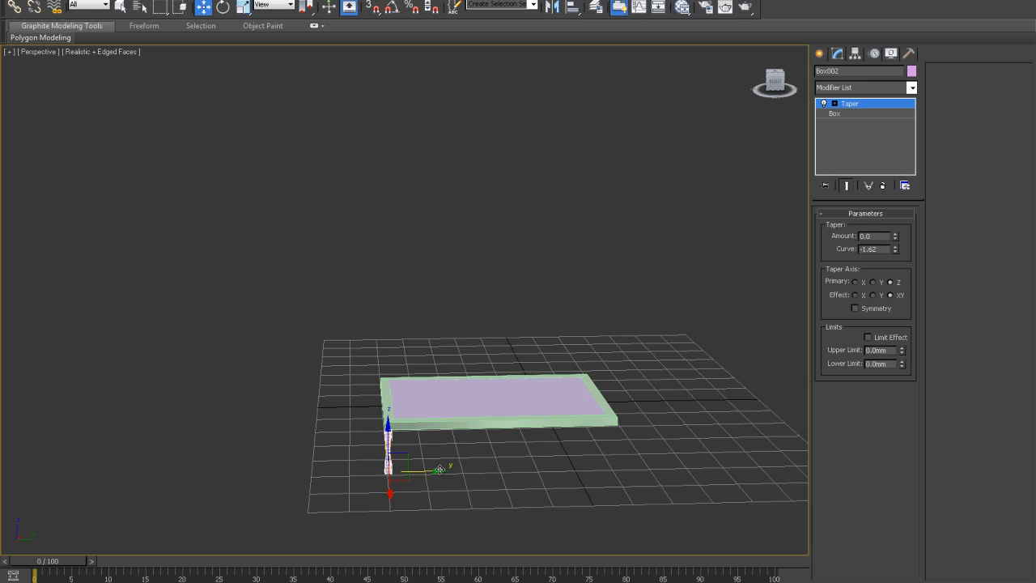
pyautogui.keyDown('shift'); pyautogui.moveTo(440, 469); pyautogui.dragTo(605, 478); pyautogui.keyUp('shift')
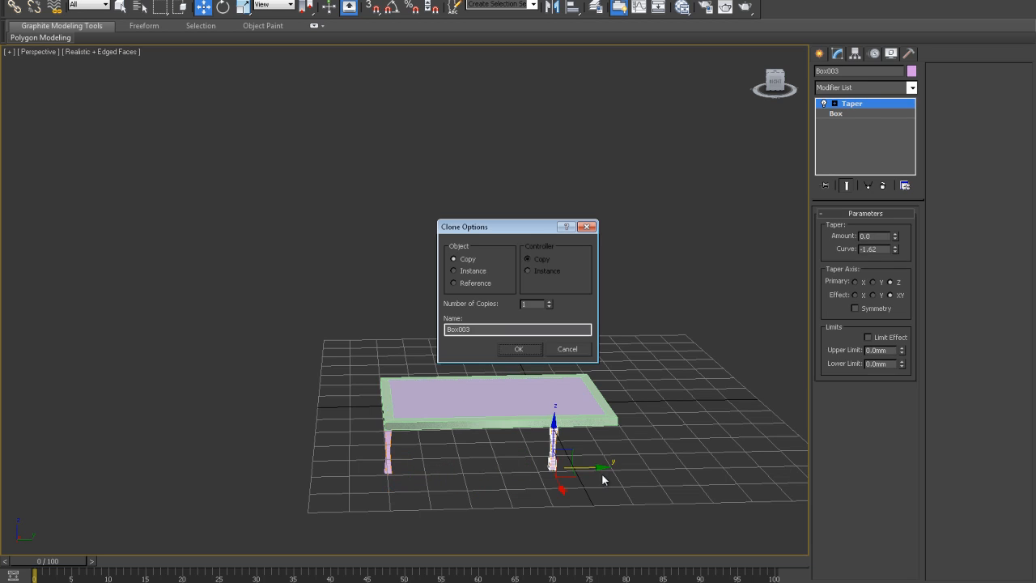
pyautogui.click(453, 270)
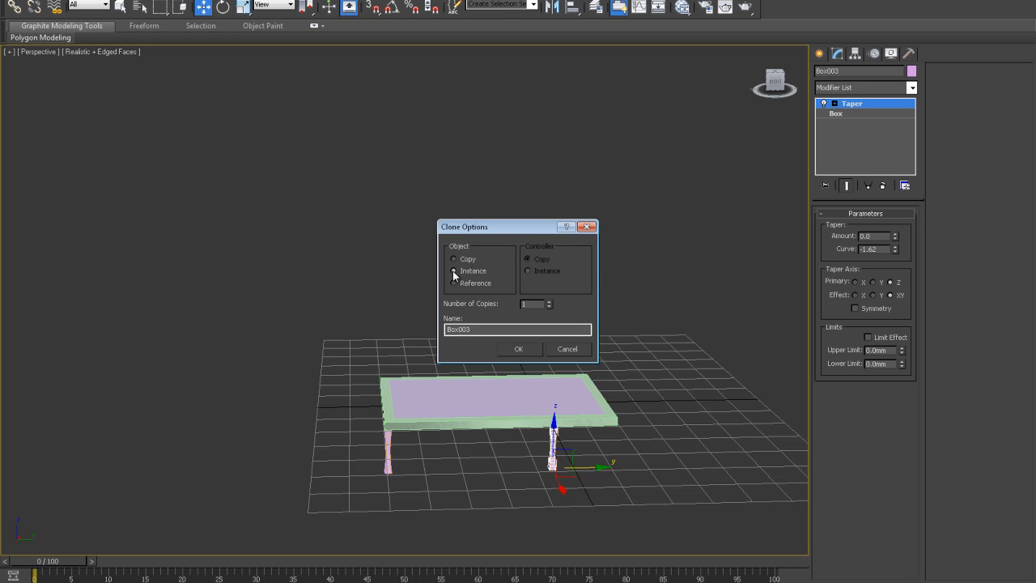
pyautogui.click(520, 348)
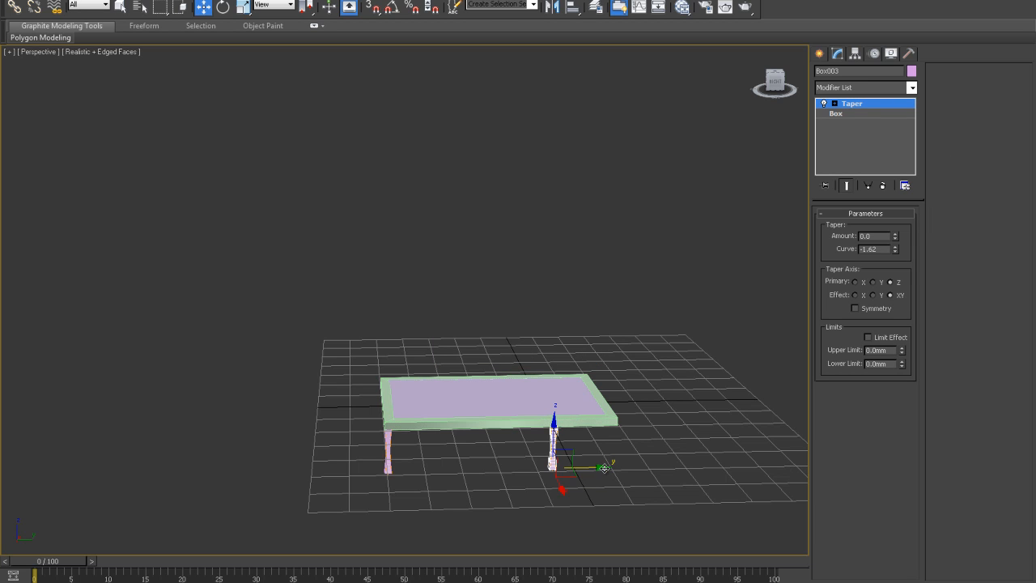
pyautogui.moveTo(604, 468); pyautogui.dragTo(656, 476)
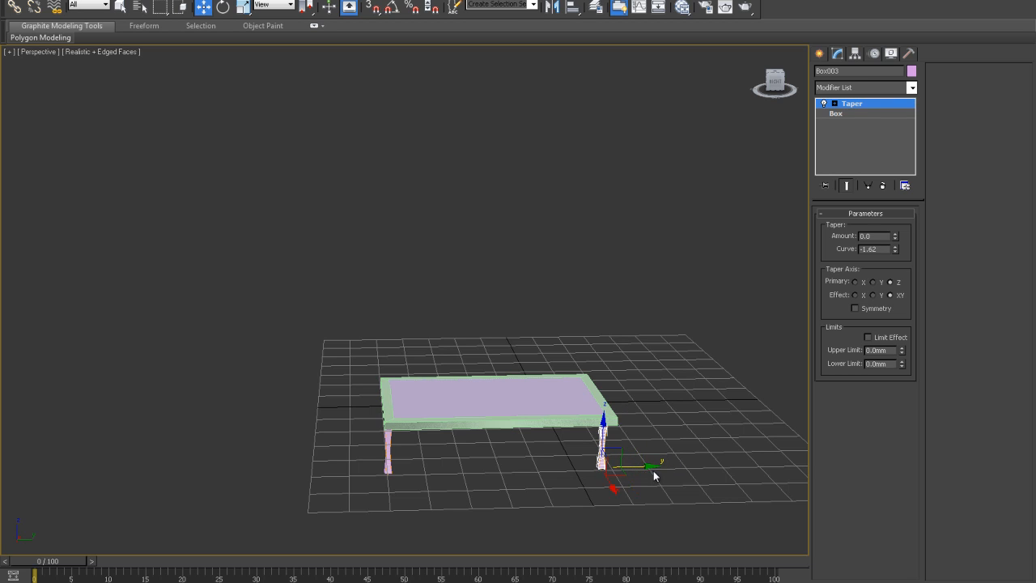
# Align the cloned leg's maximum to the tabletop frame's maximum in Y so it sits at the second corner.
pyautogui.click(551, 6)
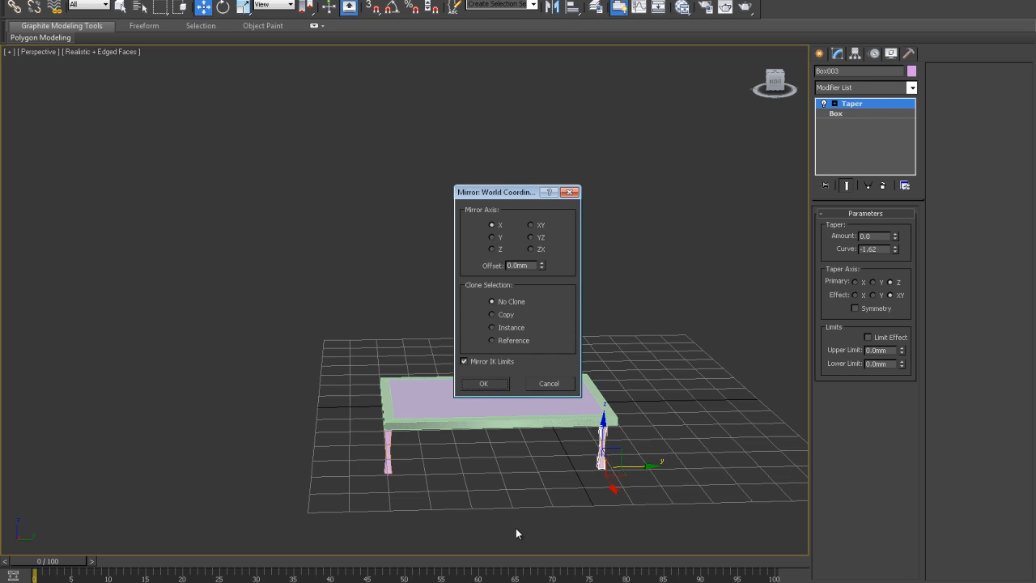
pyautogui.click(544, 385)
pyautogui.hotkey('alt', 'a')
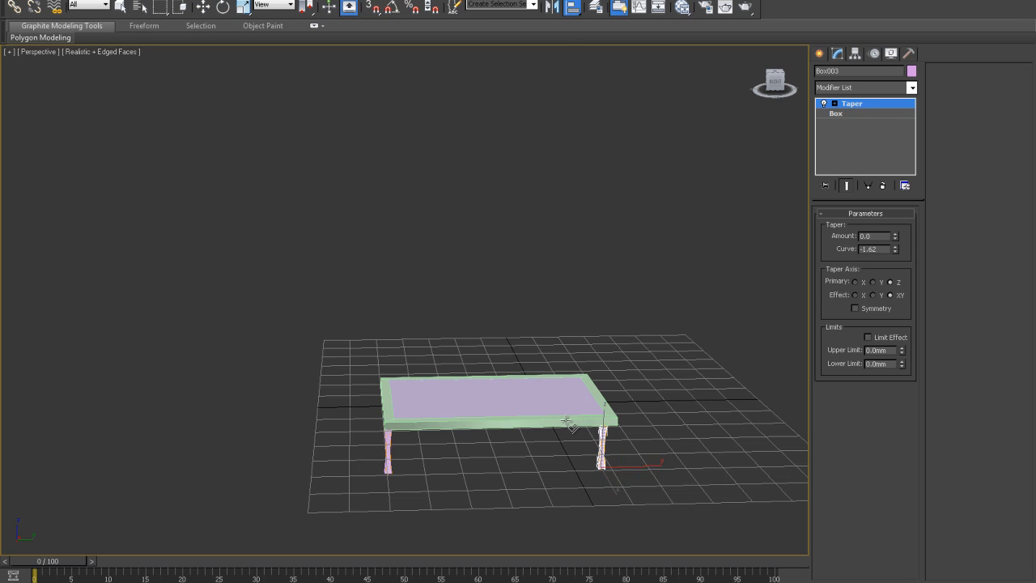
pyautogui.click(565, 419)
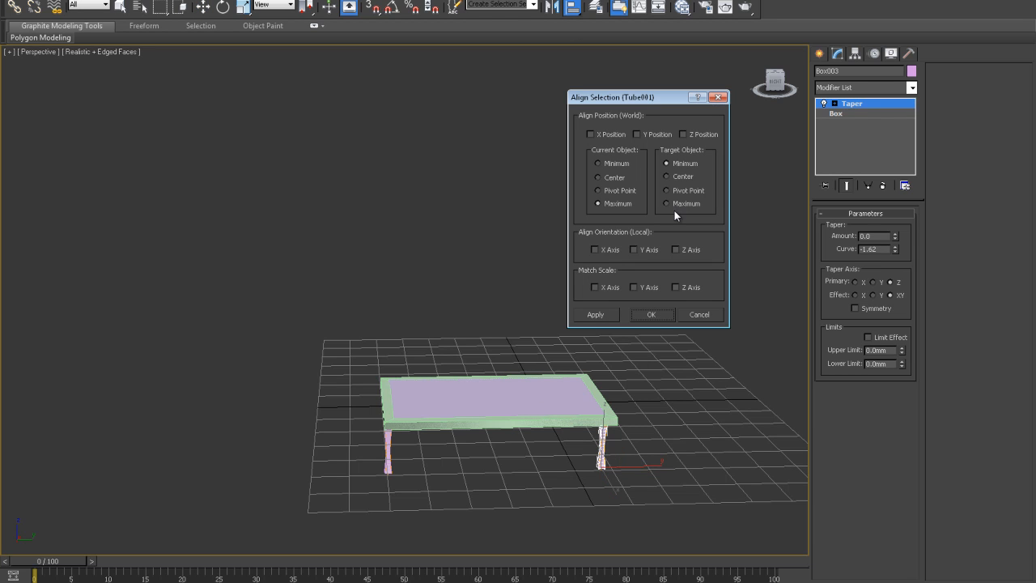
pyautogui.click(638, 134)
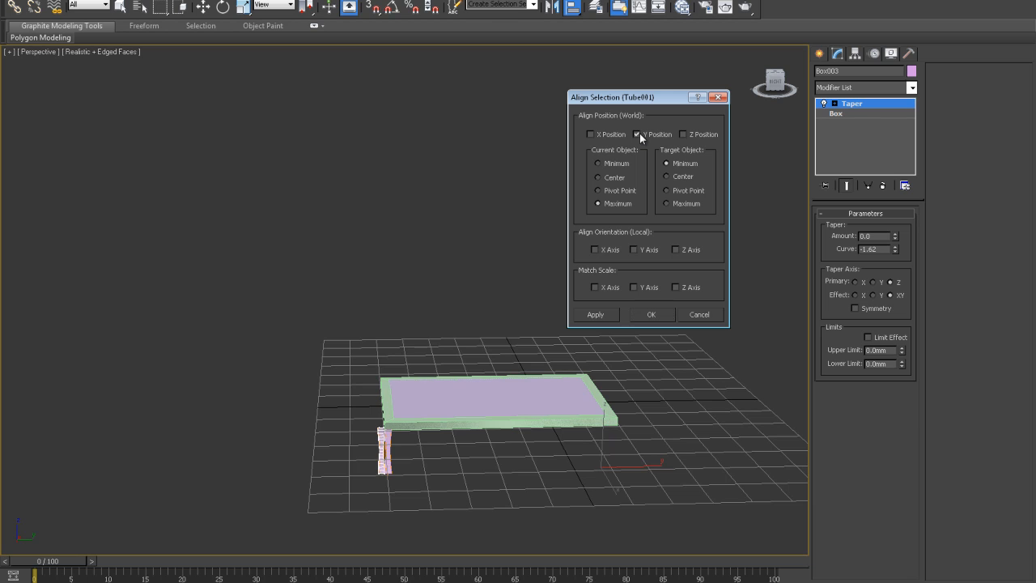
pyautogui.click(668, 203)
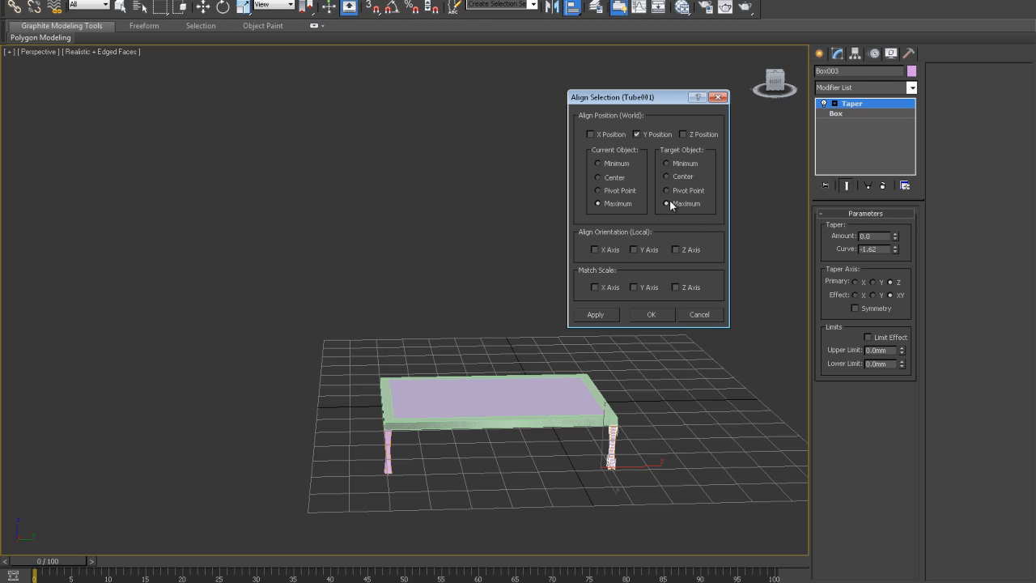
pyautogui.click(607, 316)
pyautogui.click(650, 314)
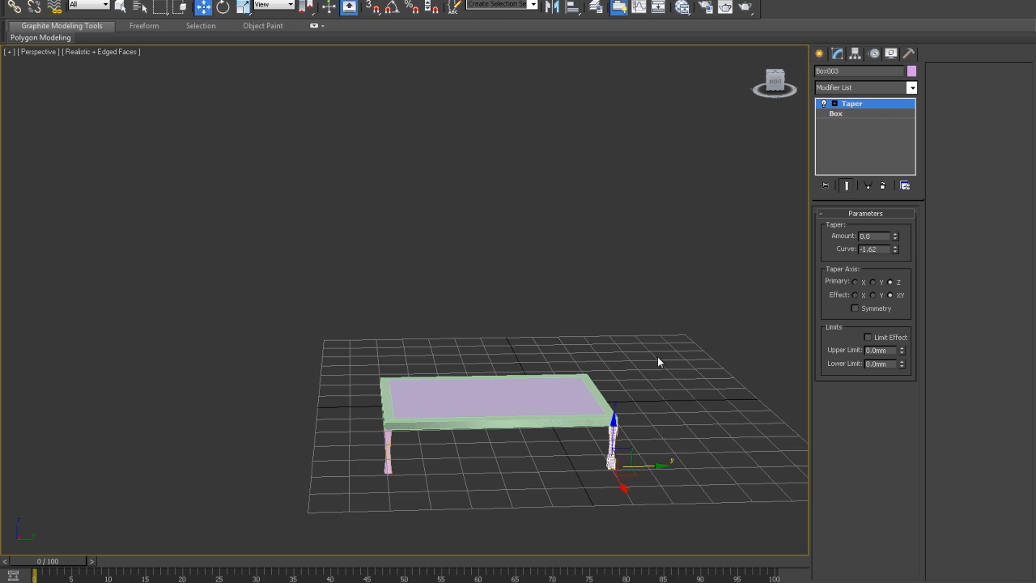
# Select both legs and clone them together as instances along X to the opposite long side of the table.
pyautogui.scroll(1, 322, 446)
pyautogui.keyDown('alt'); pyautogui.moveTo(342, 462); pyautogui.dragTo(386, 430, button='middle'); pyautogui.keyUp('alt')
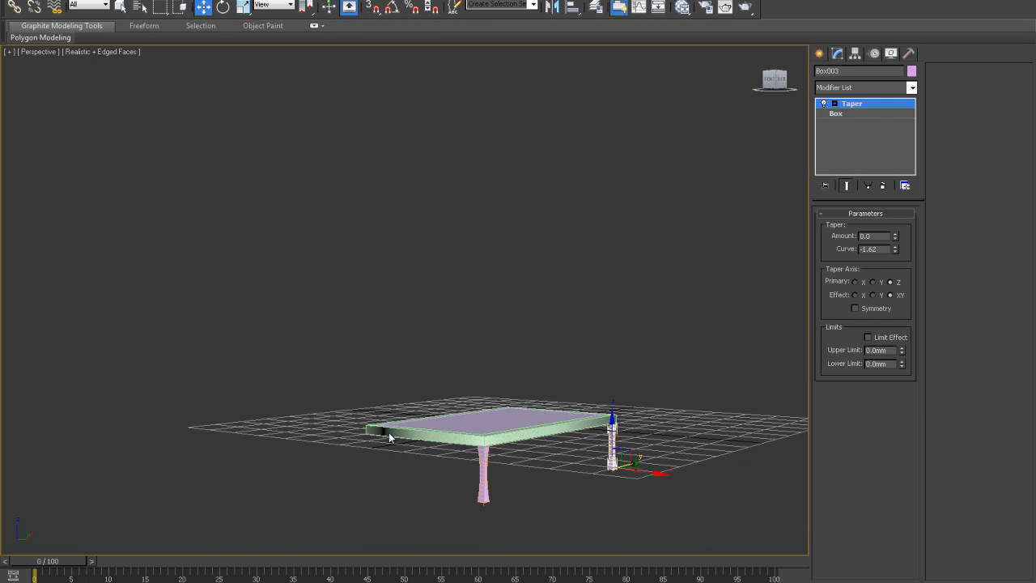
pyautogui.click(479, 454)
pyautogui.click(612, 444)
pyautogui.keyDown('ctrl'); pyautogui.click(483, 483); pyautogui.keyUp('ctrl')
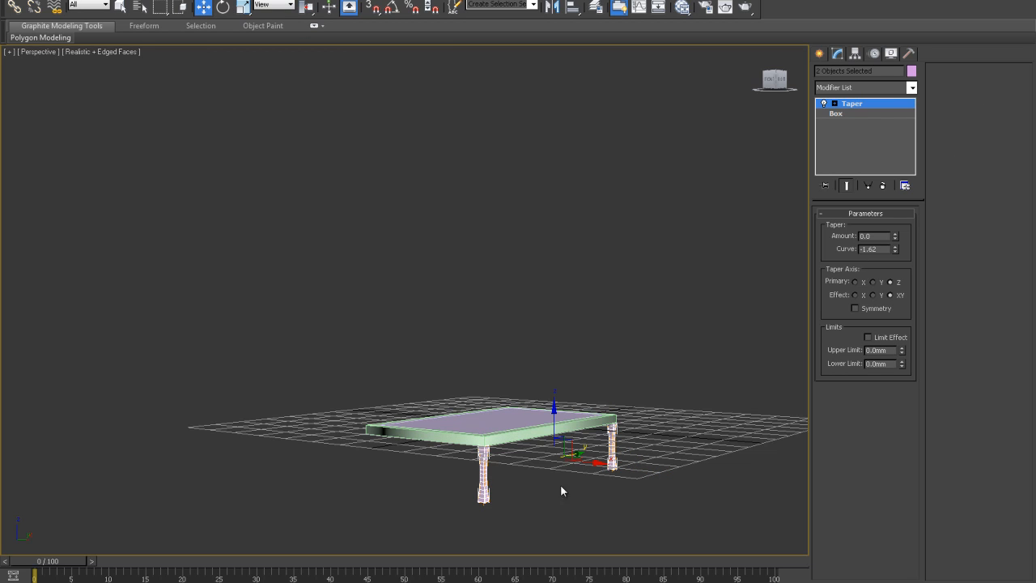
pyautogui.moveTo(595, 463); pyautogui.dragTo(488, 447)
pyautogui.hotkey('ctrl', 'z')
pyautogui.click(531, 349)
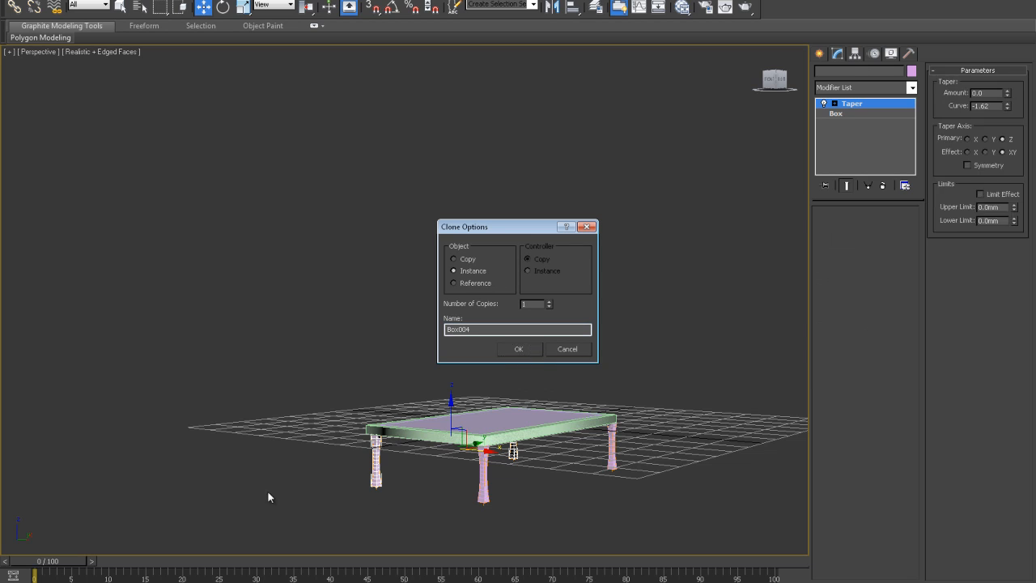
# Align the first new leg on the opposite side to the tabletop frame, minimum to minimum in X.
pyautogui.keyDown('alt'); pyautogui.moveTo(246, 370); pyautogui.dragTo(421, 388, button='middle'); pyautogui.keyUp('alt')
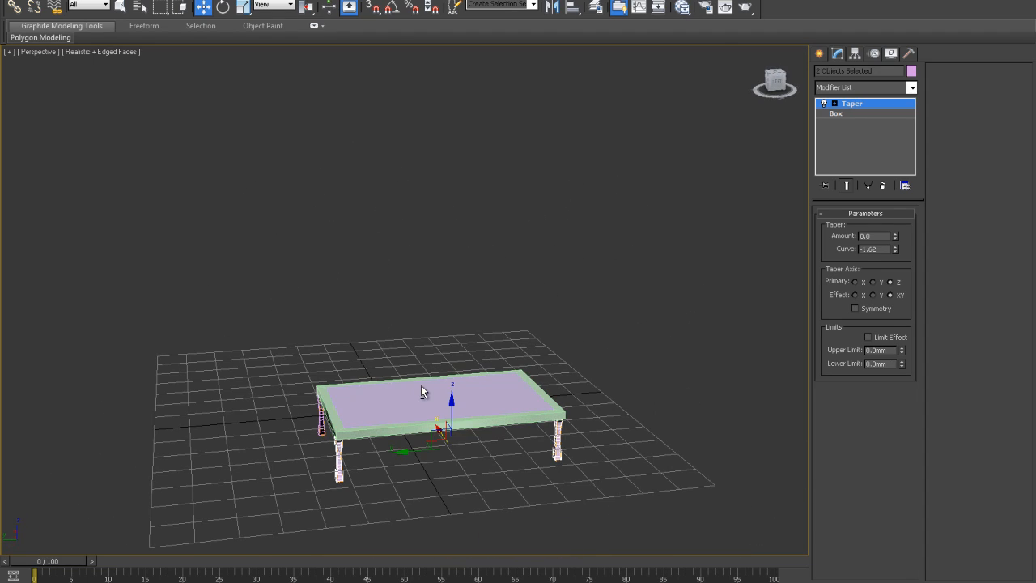
pyautogui.click(339, 463)
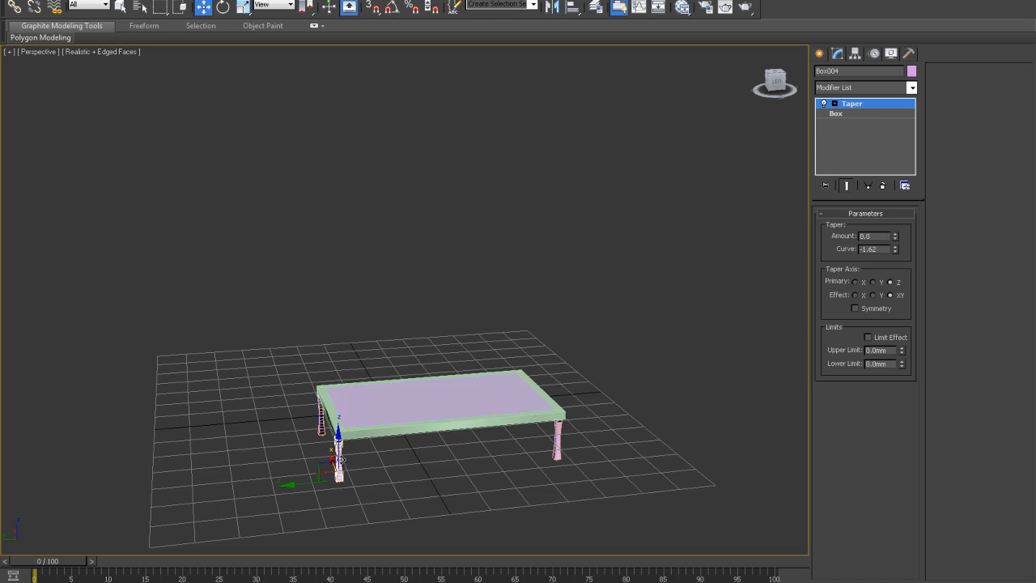
pyautogui.click(569, 8)
pyautogui.click(463, 430)
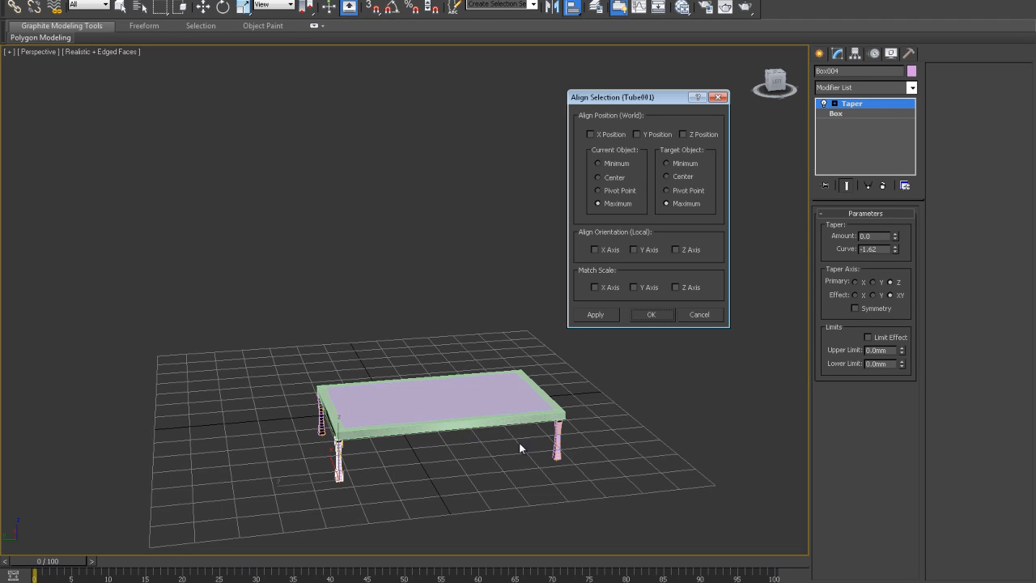
pyautogui.click(592, 132)
pyautogui.click(597, 165)
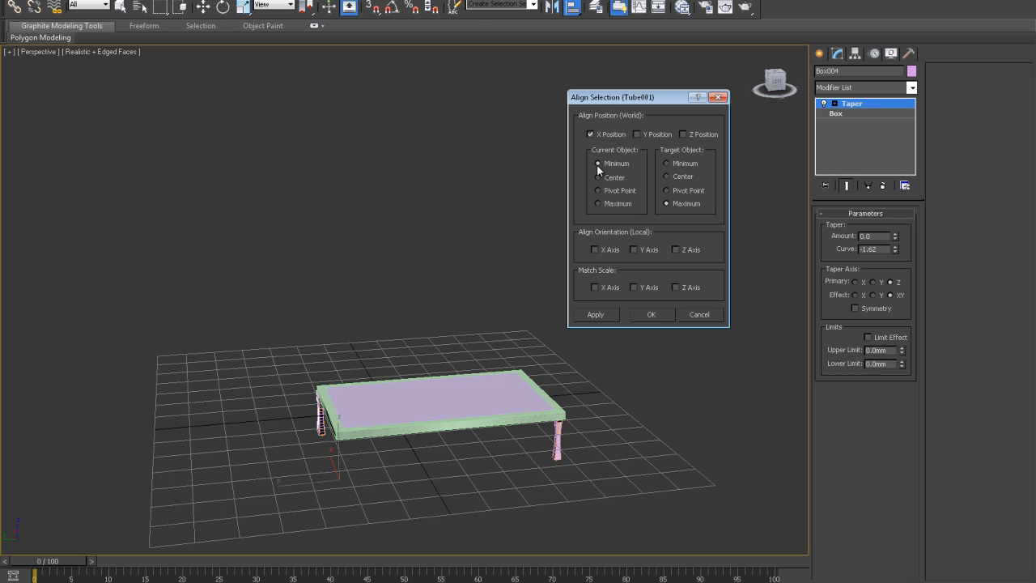
pyautogui.click(666, 164)
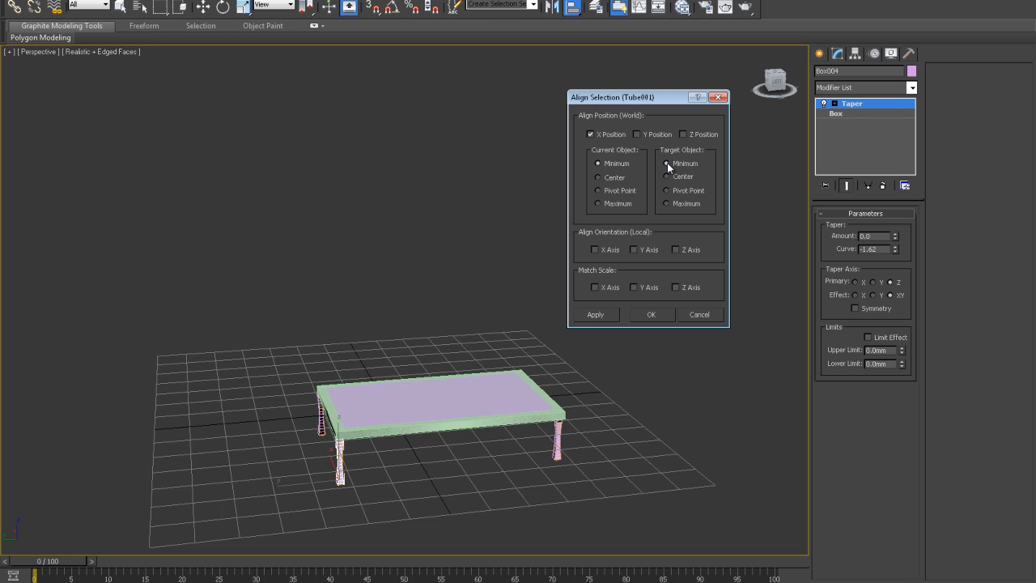
pyautogui.click(651, 314)
# Align the other new leg's minimum to the frame's minimum in X so it sits at the last corner.
pyautogui.click(557, 442)
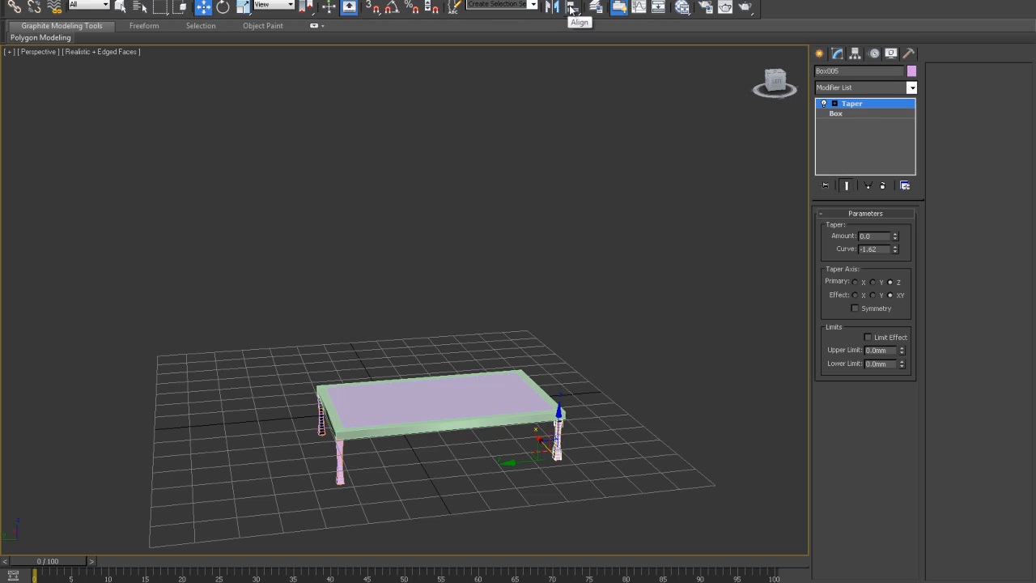
pyautogui.click(571, 8)
pyautogui.click(533, 419)
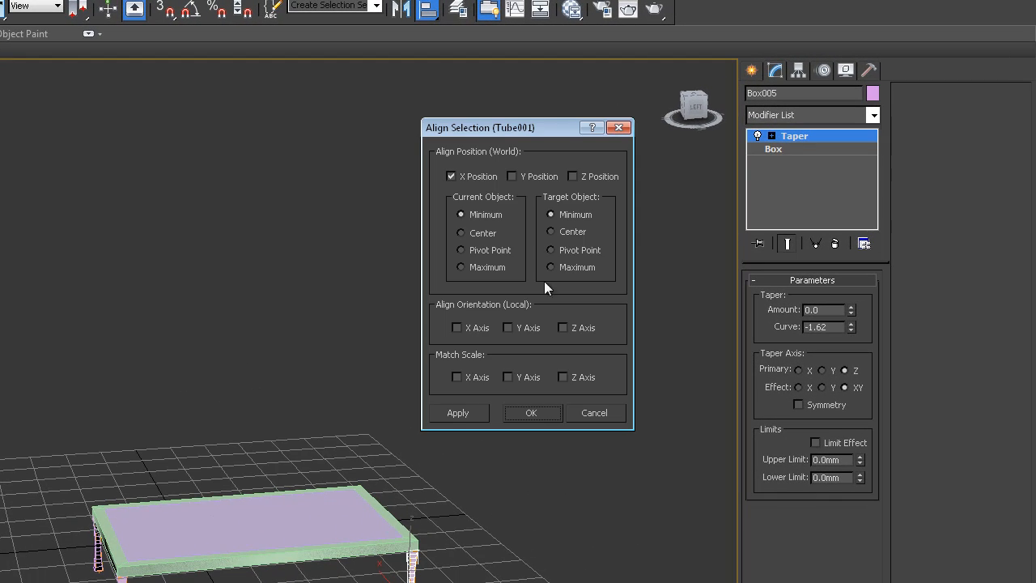
pyautogui.click(465, 413)
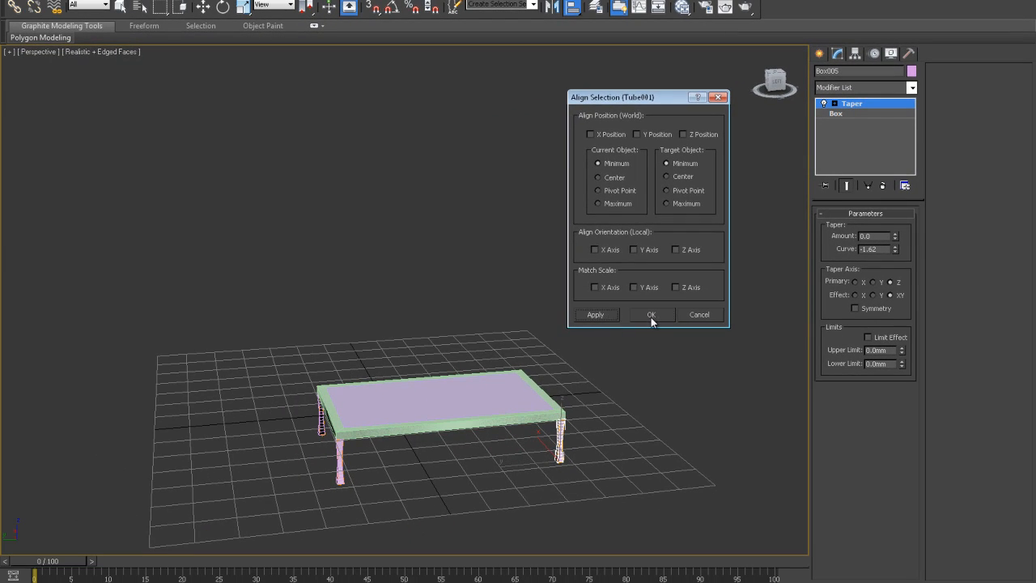
pyautogui.click(649, 315)
# Try varying one leg instance's taper curve and its base box length, and undo the length change.
pyautogui.keyDown('alt'); pyautogui.moveTo(627, 271); pyautogui.dragTo(312, 246, button='middle'); pyautogui.keyUp('alt')
pyautogui.keyDown('alt'); pyautogui.moveTo(435, 293); pyautogui.dragTo(373, 270, button='middle'); pyautogui.keyUp('alt')
pyautogui.scroll(-3, 642, 315)
pyautogui.moveTo(566, 288); pyautogui.dragTo(393, 239, button='middle')
pyautogui.click(459, 356)
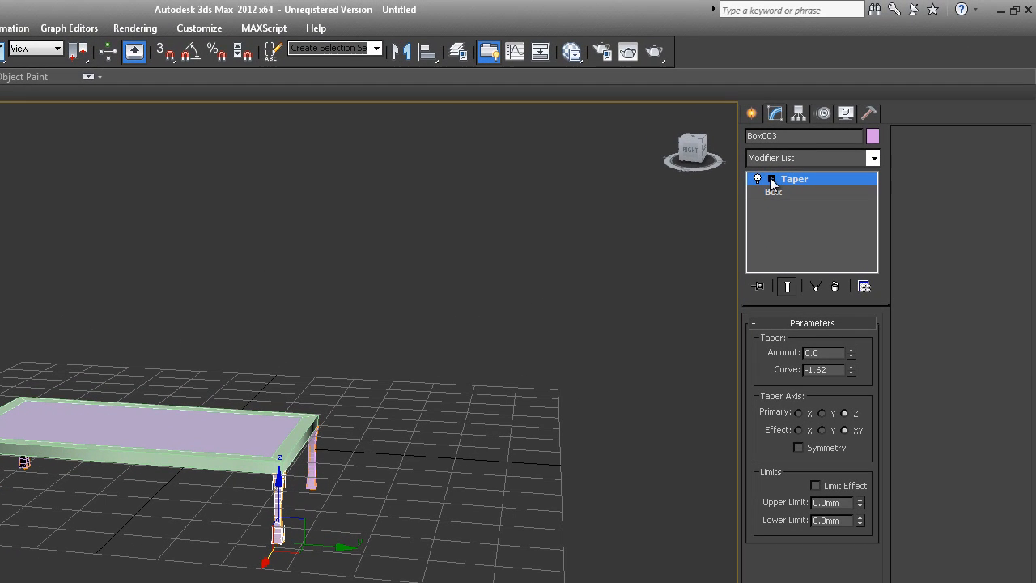
pyautogui.click(771, 179)
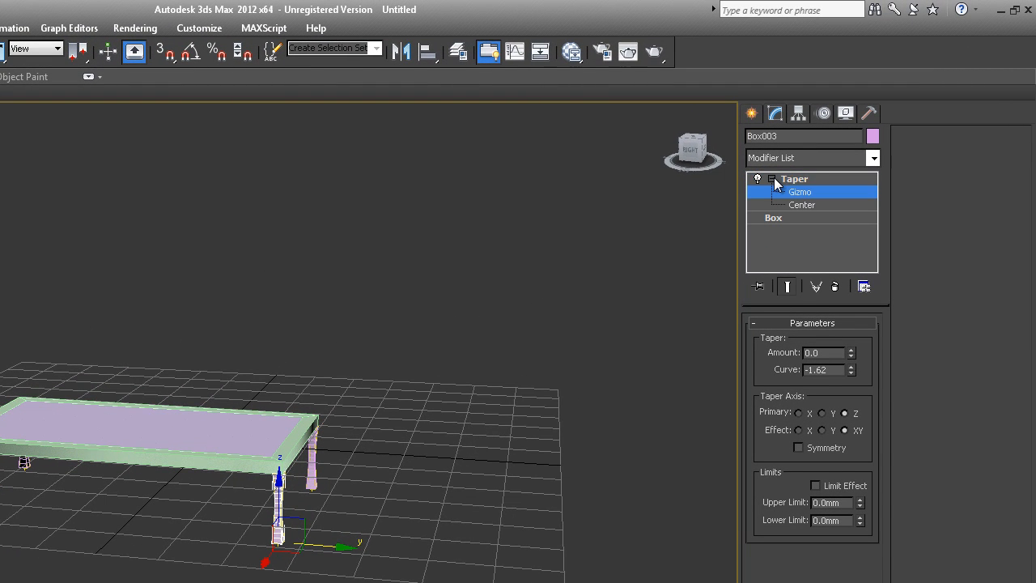
pyautogui.click(773, 180)
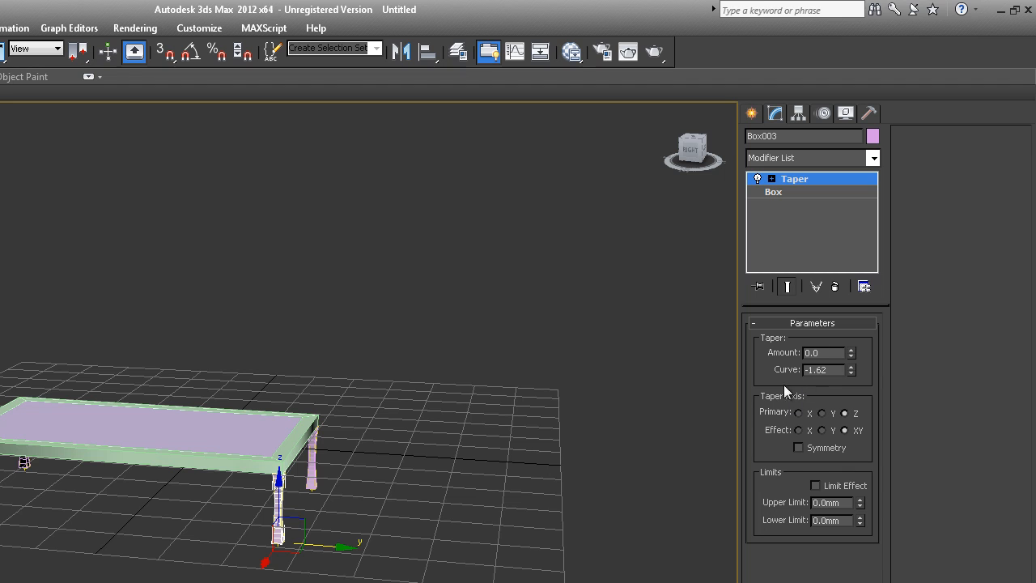
pyautogui.moveTo(852, 370); pyautogui.dragTo(890, 359)
pyautogui.click(791, 193)
pyautogui.moveTo(862, 346); pyautogui.dragTo(871, 253)
pyautogui.hotkey('ctrl', 'z')
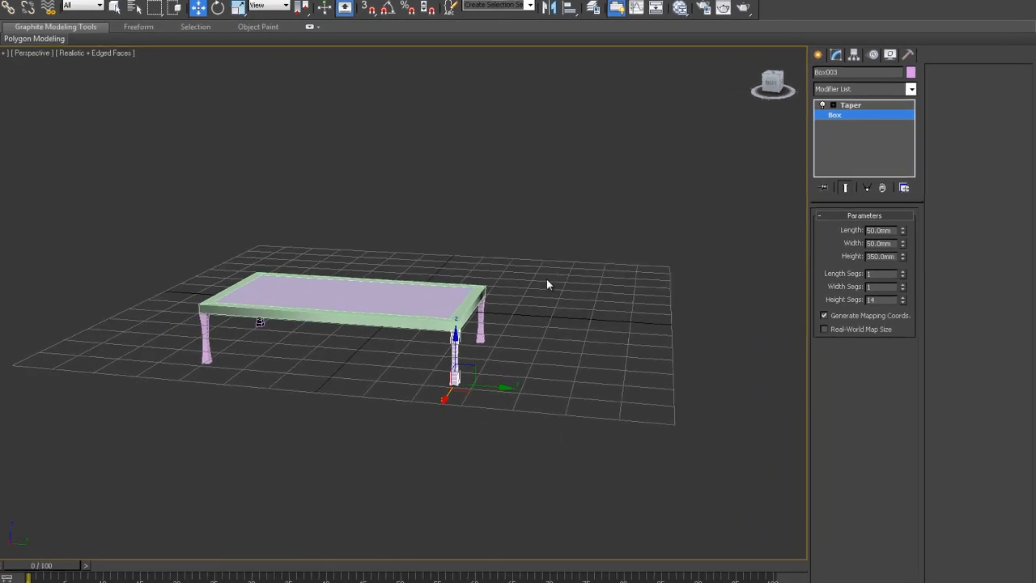
pyautogui.keyDown('alt'); pyautogui.moveTo(395, 407); pyautogui.dragTo(333, 376, button='middle'); pyautogui.keyUp('alt')
pyautogui.keyDown('alt'); pyautogui.moveTo(502, 260); pyautogui.dragTo(333, 293, button='middle'); pyautogui.keyUp('alt')
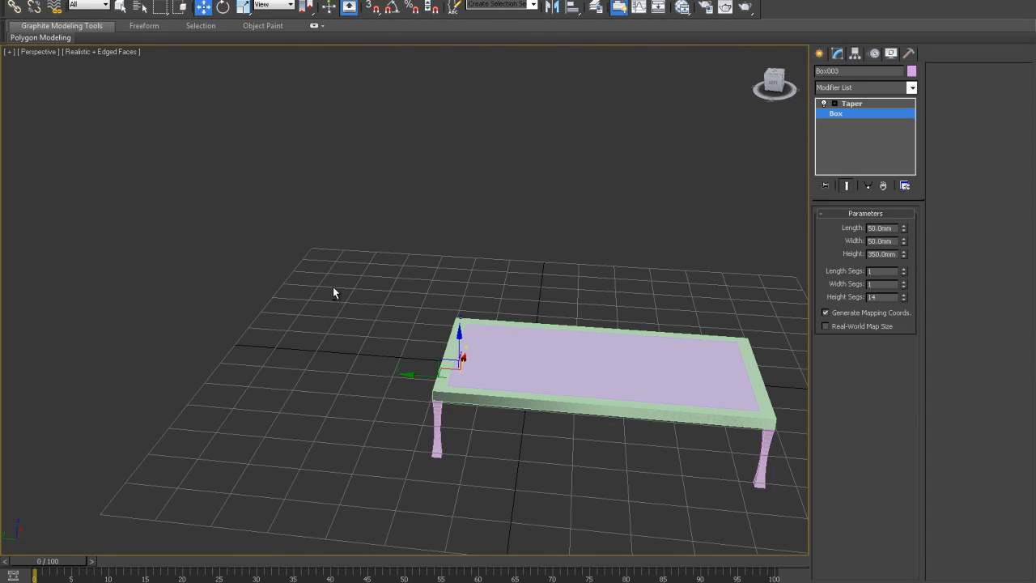